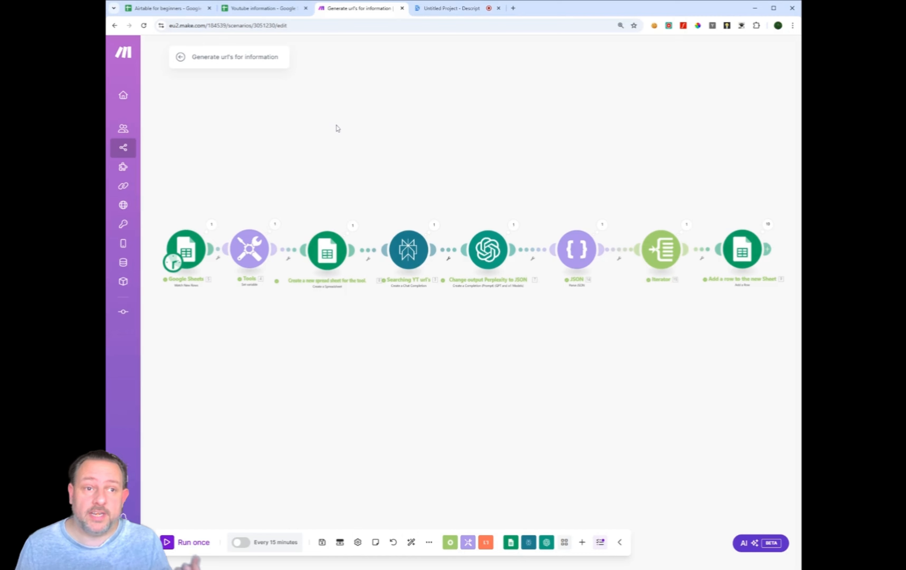
click(165, 8)
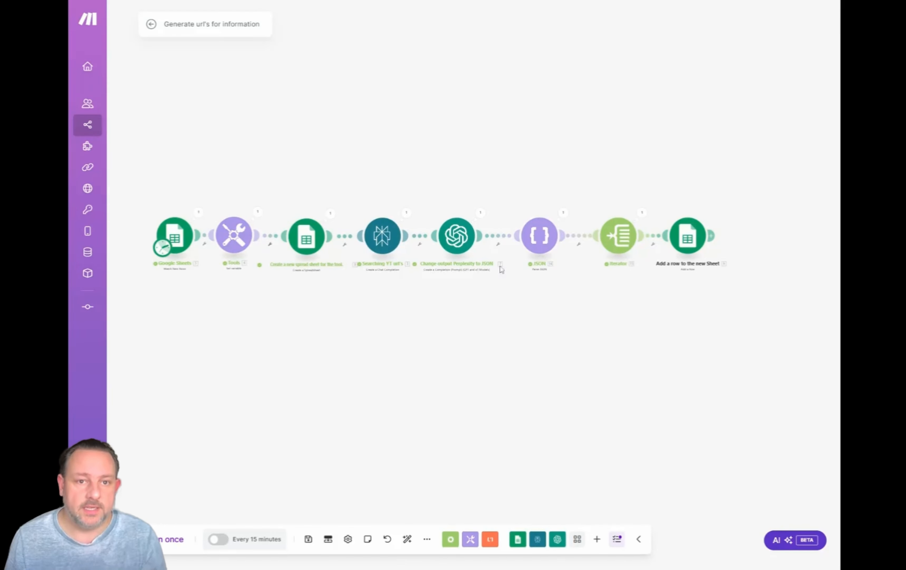
drag(467, 299, 454, 253)
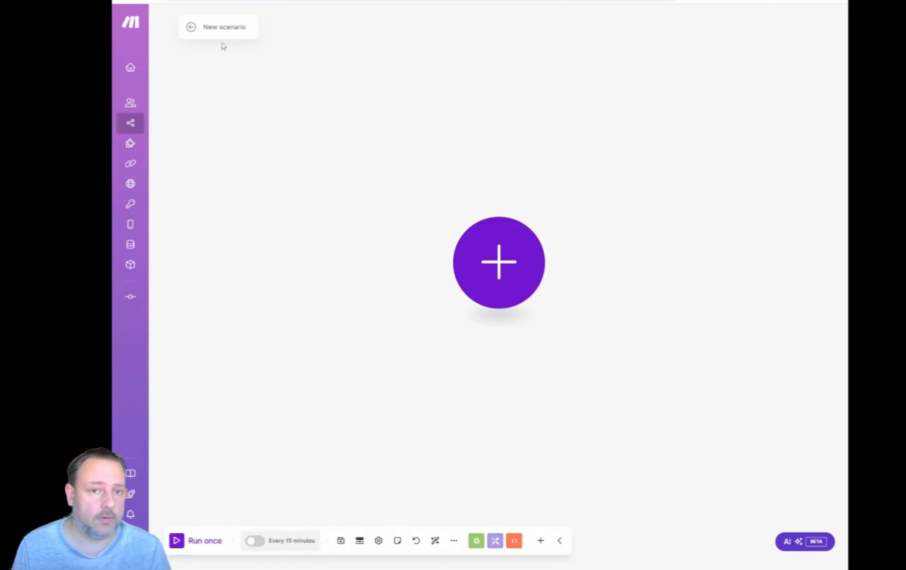
Rename the new scenario as URL's.
click(212, 27)
key(BackSpace)
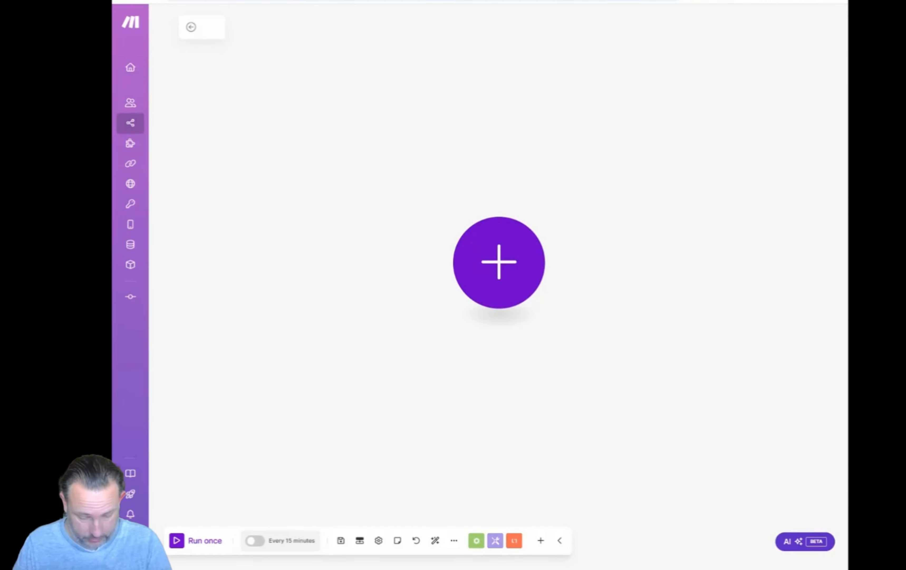
text(URL)
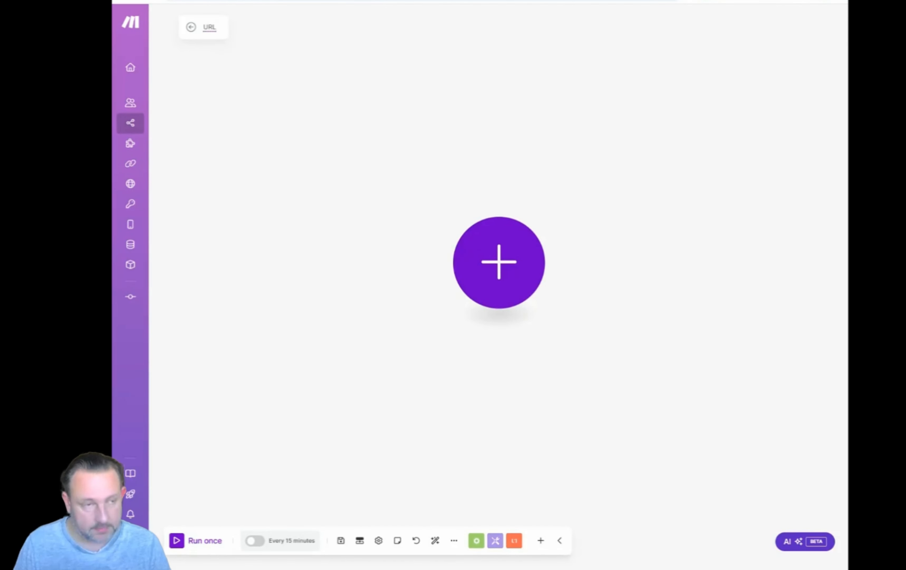
text('s)
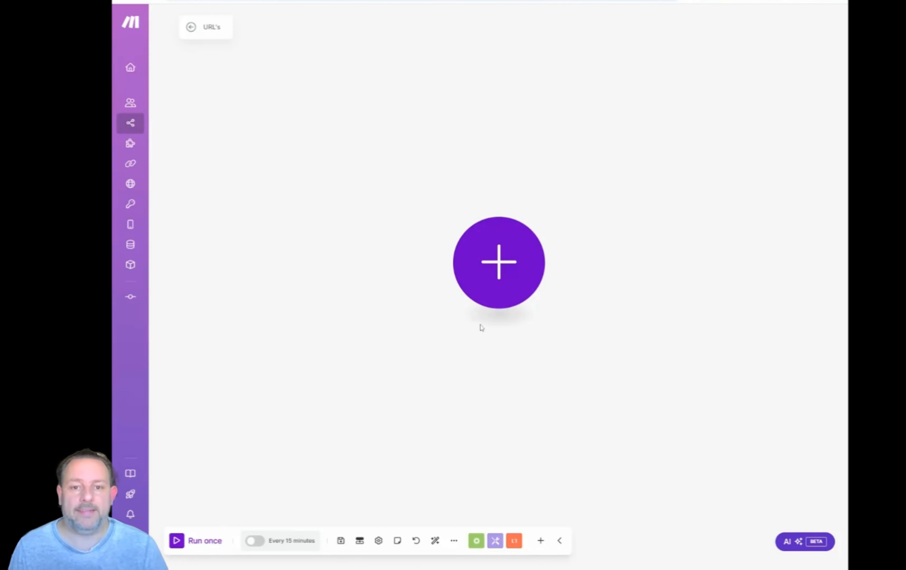
Add a Google Sheets Watch New Rows module as the scenario's first module.
drag(495, 265, 383, 260)
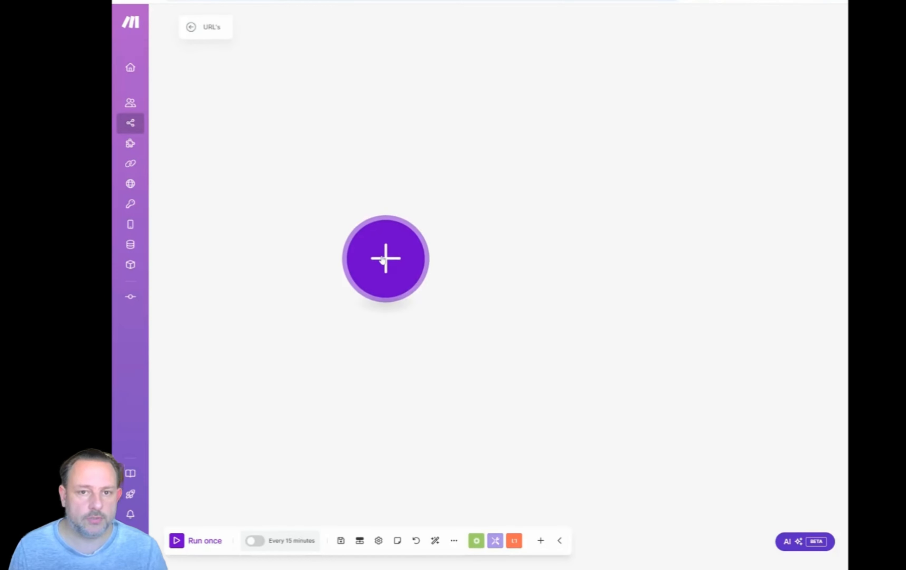
drag(482, 276, 425, 274)
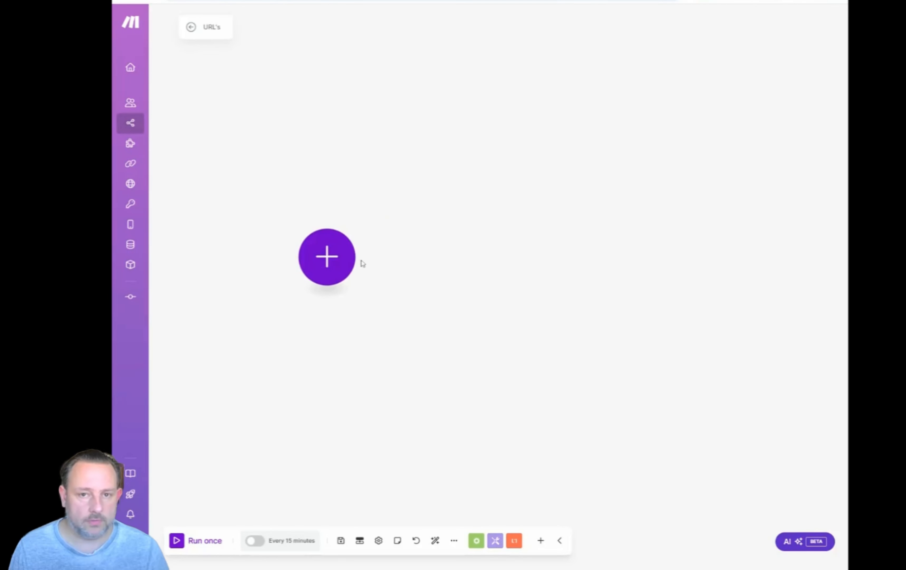
click(334, 261)
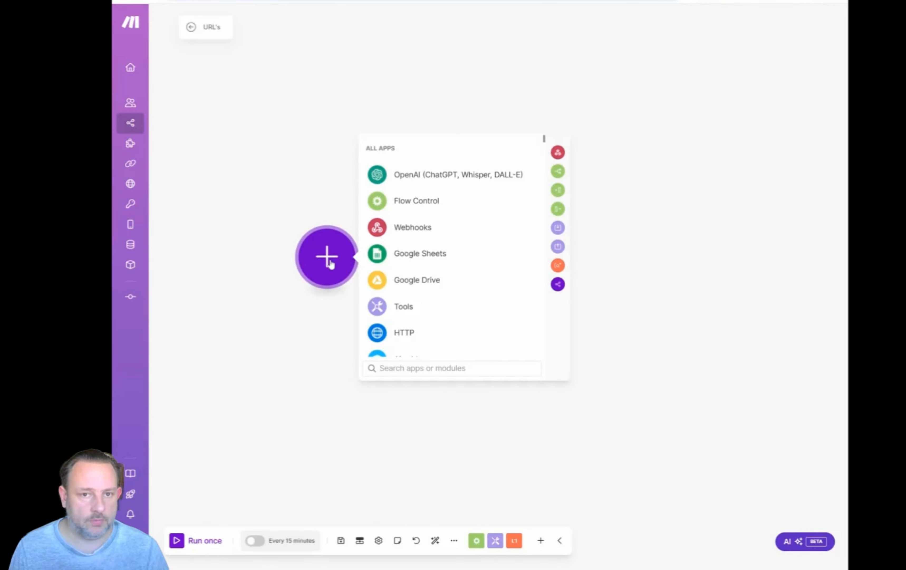
click(410, 260)
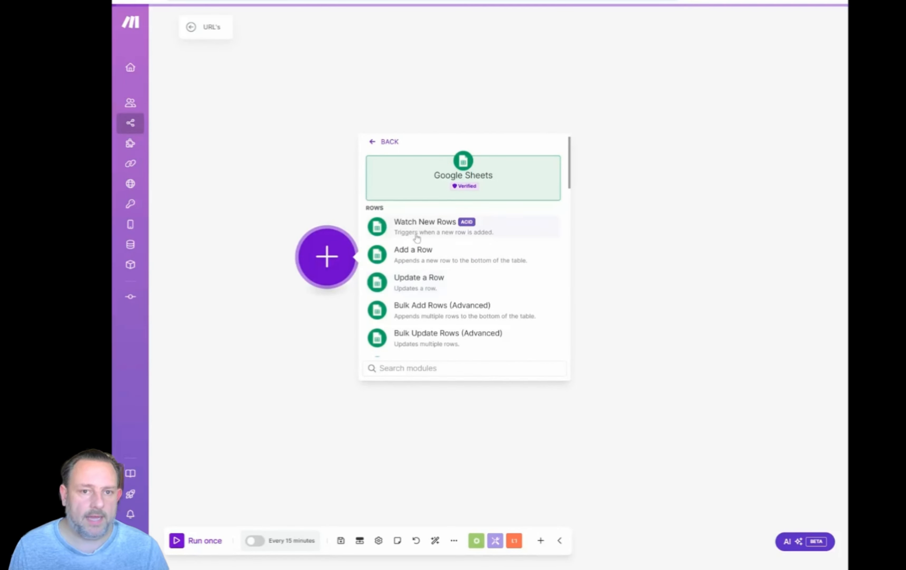
click(412, 227)
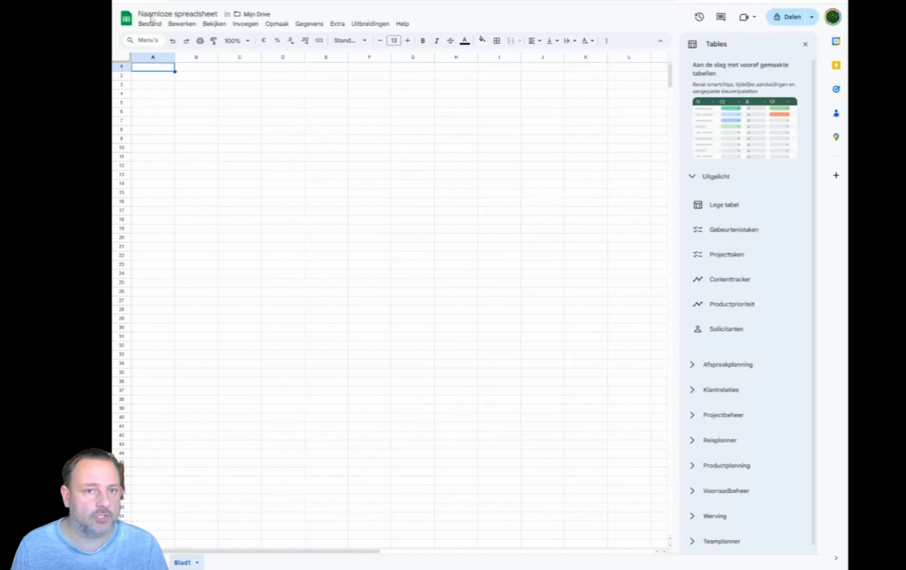
In the blank Google Sheets file, title the spreadsheet URL's and enter the header Name in cell A1.
click(177, 13)
text(URL's)
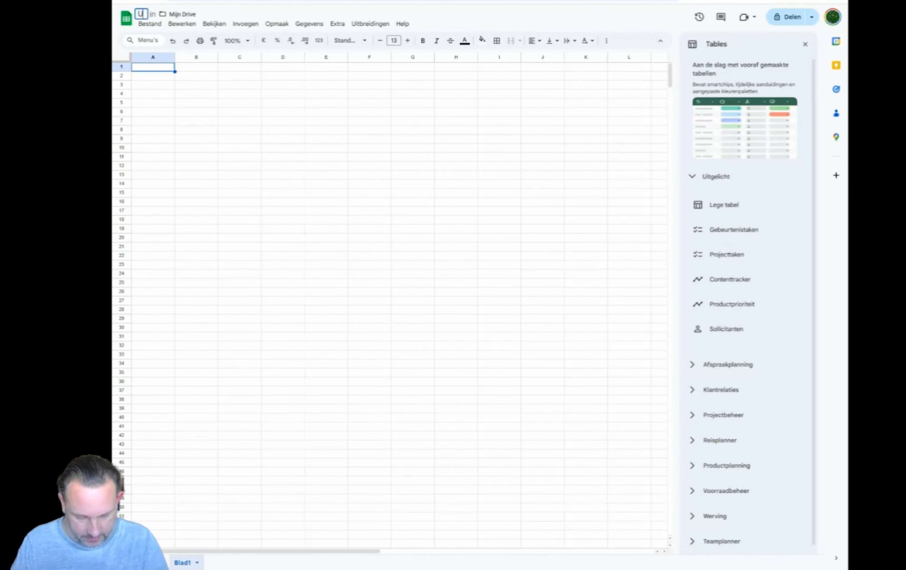
click(156, 74)
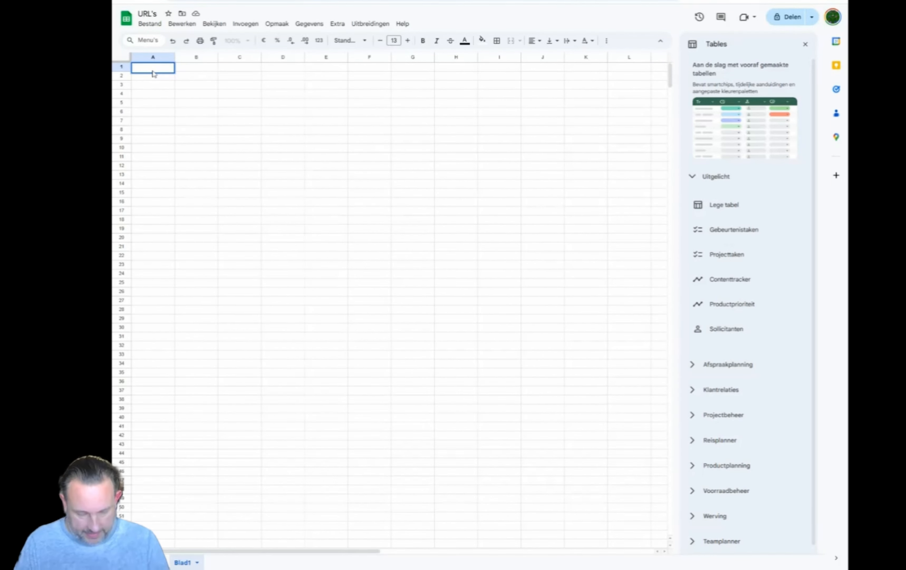
text(Name)
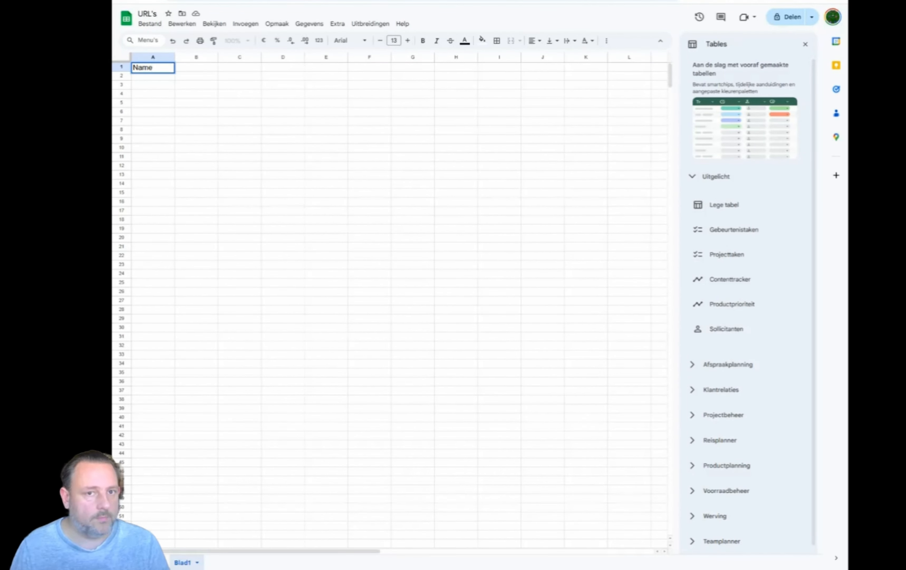
key(Return)
Increase the font size of the Name header in cell A1 to 16.
click(162, 69)
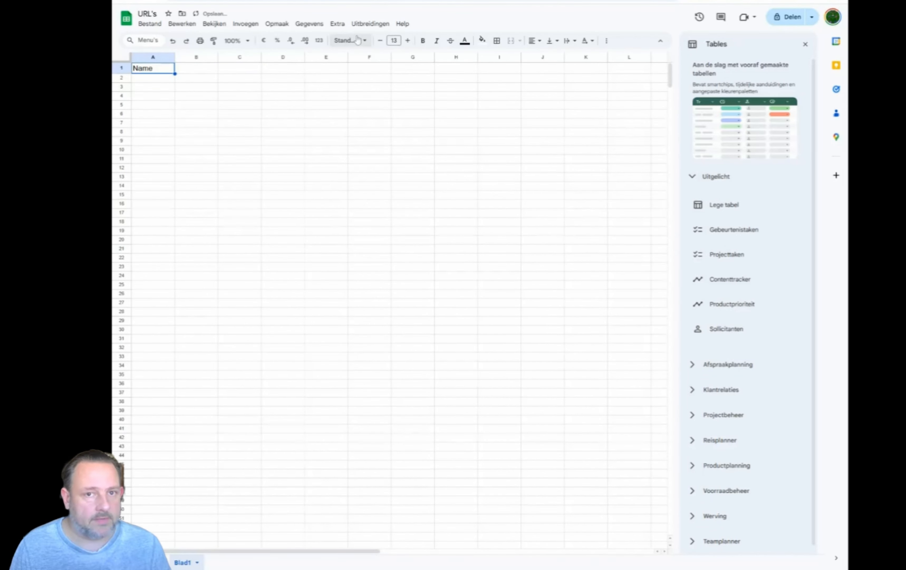
click(407, 41)
click(408, 41)
click(407, 40)
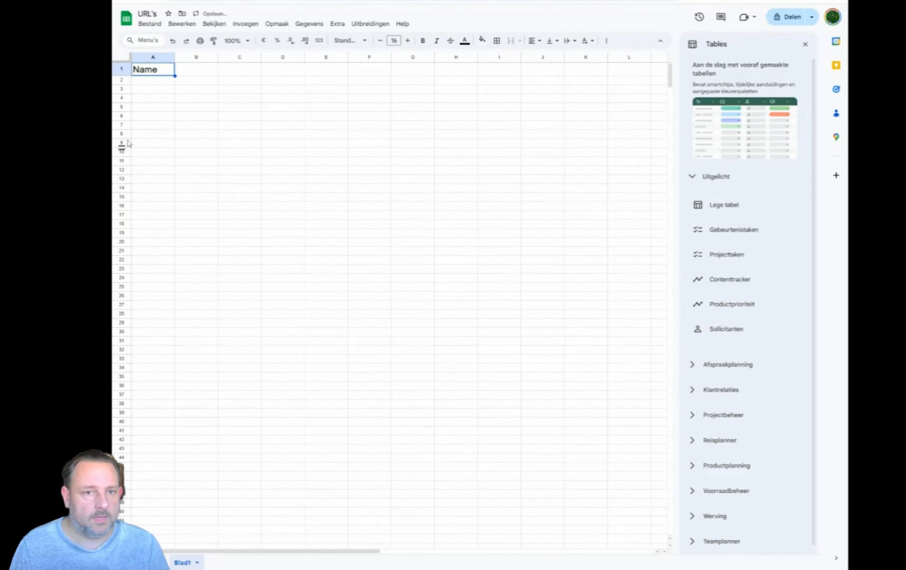
Enter Make.com tutorials in cell A2 below the Name header.
key(Down)
mouse_move(146, 82)
mouse_down()
mouse_move(169, 174)
mouse_move(147, 137)
mouse_move(145, 86)
mouse_move(166, 173)
mouse_move(158, 87)
mouse_up()
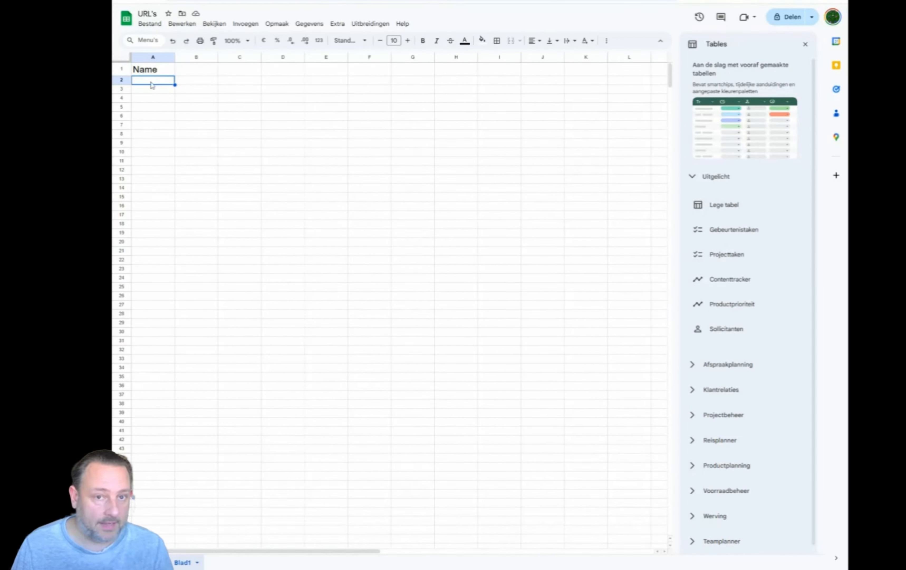
text(Make)
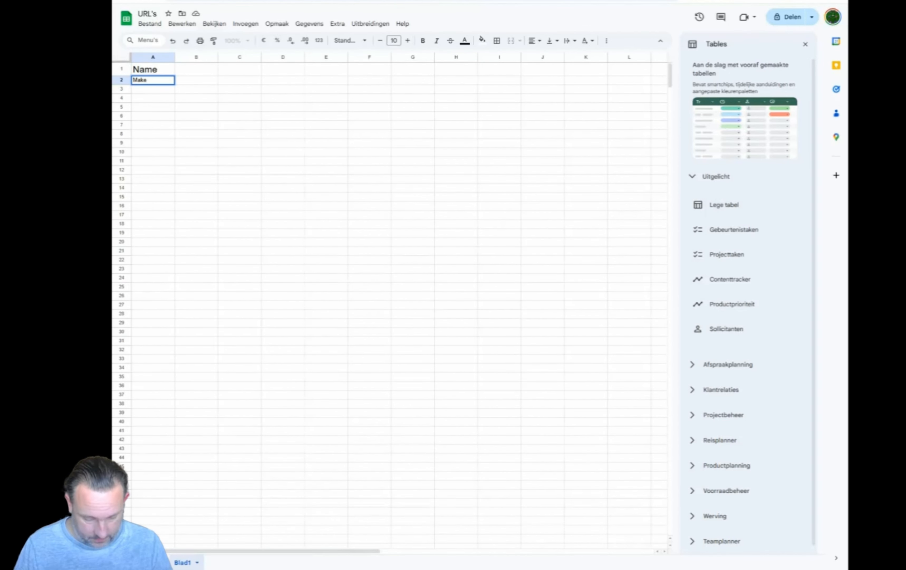
text( .com)
key(Return)
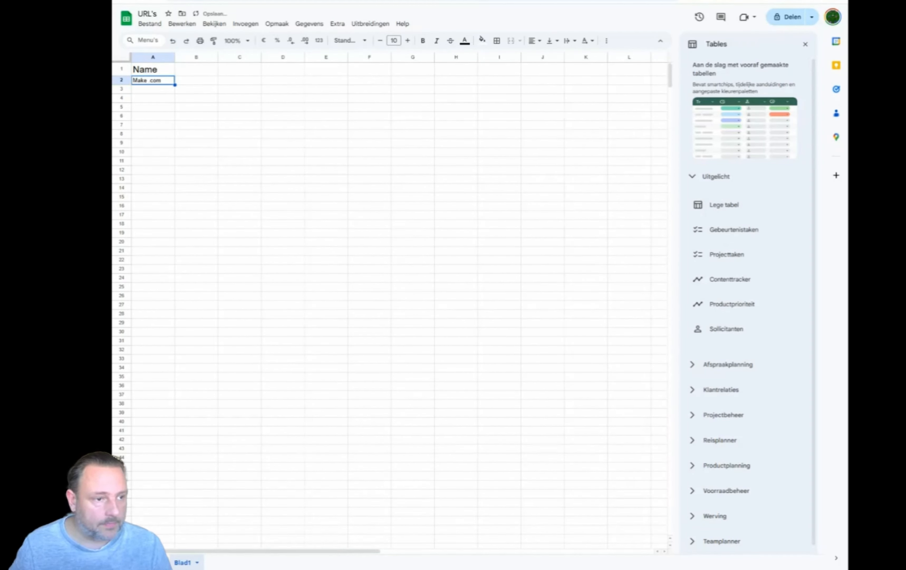
double_click(150, 80)
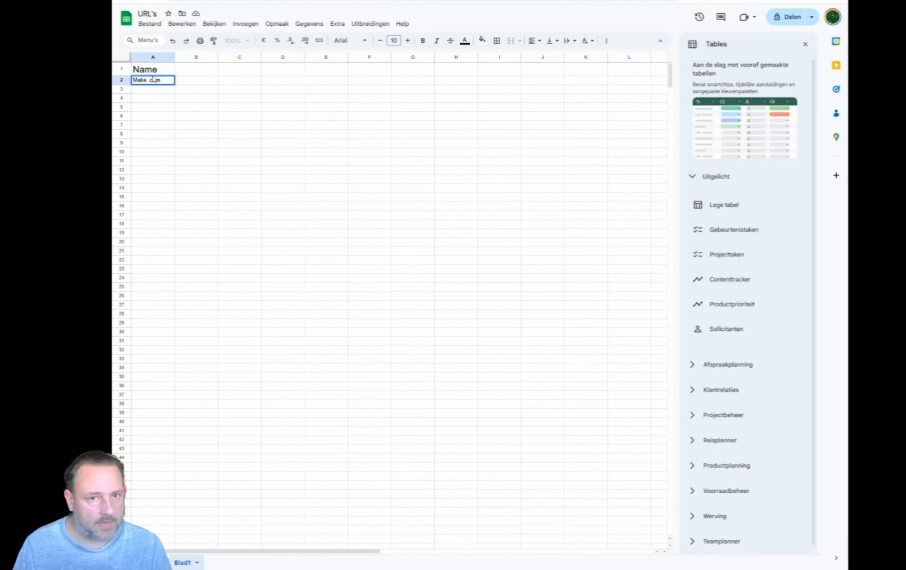
key(BackSpace)
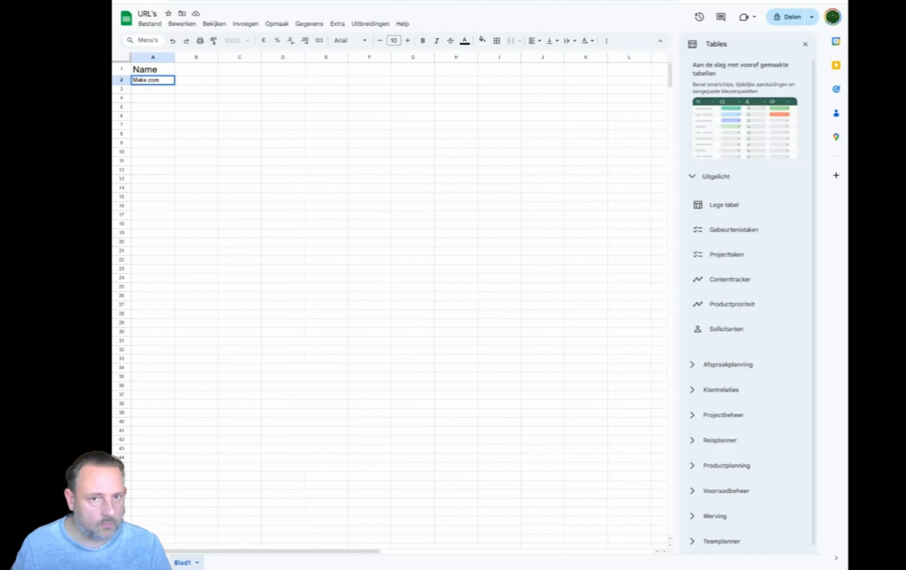
text(t)
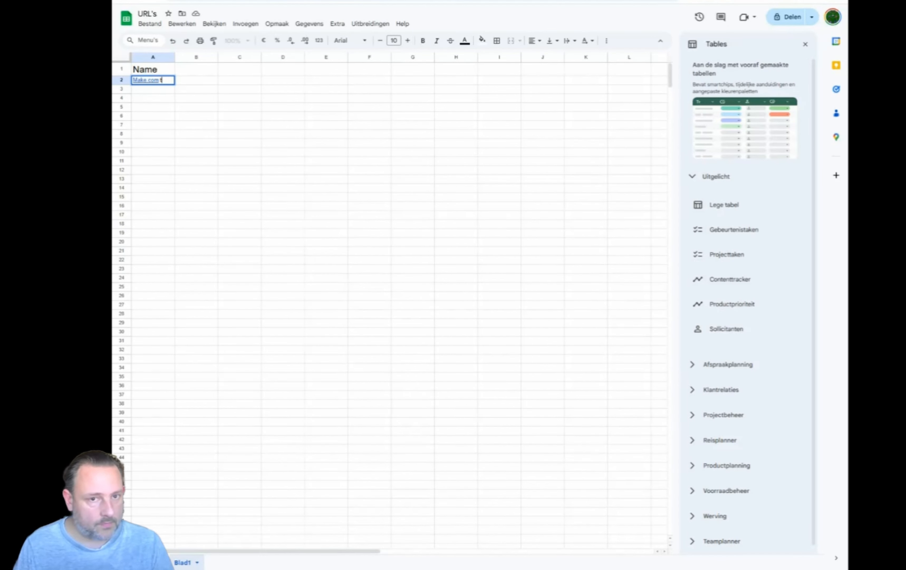
text(ut)
text(orials)
click(157, 106)
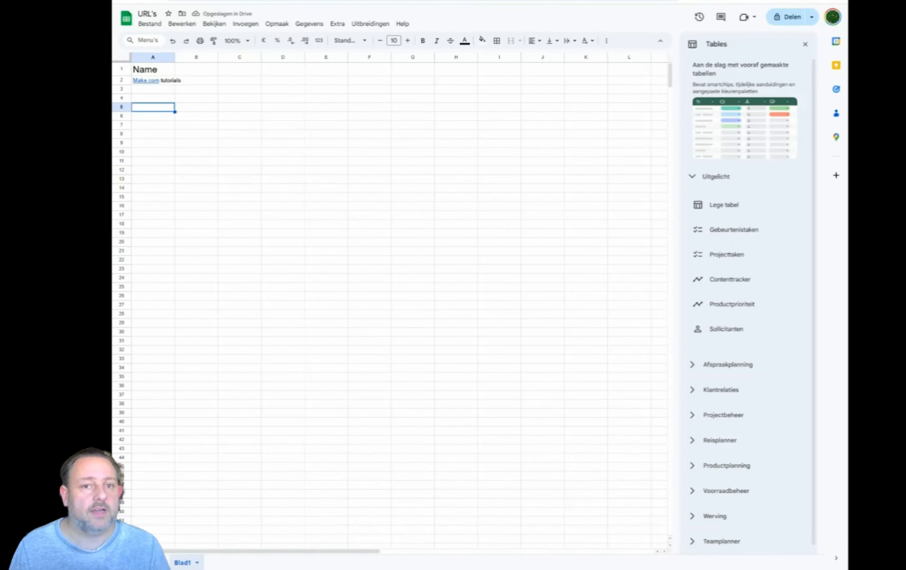
click(260, 1)
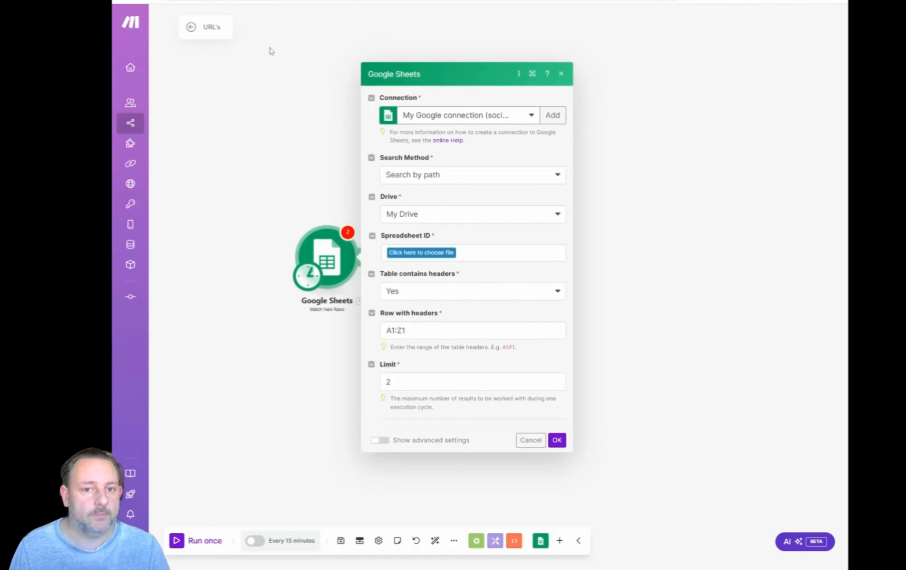
click(416, 256)
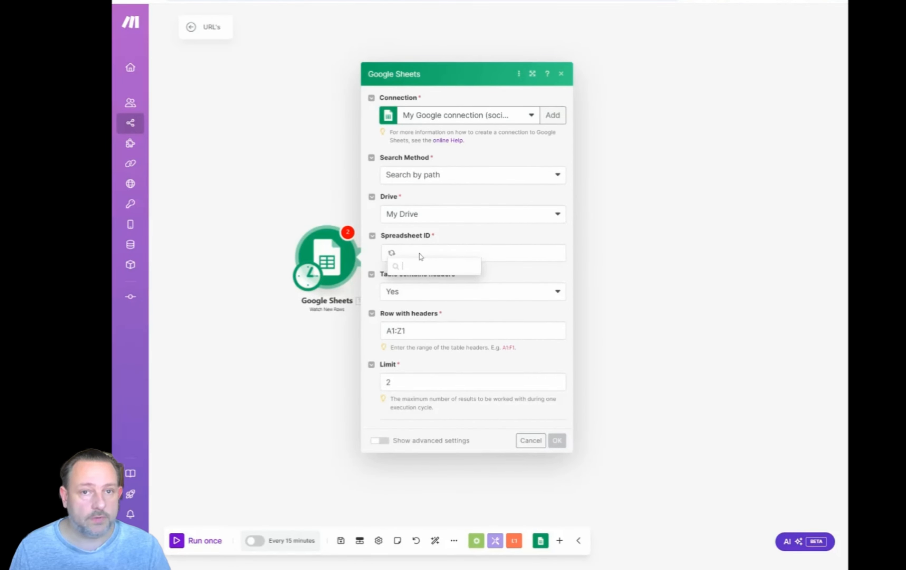
text(u)
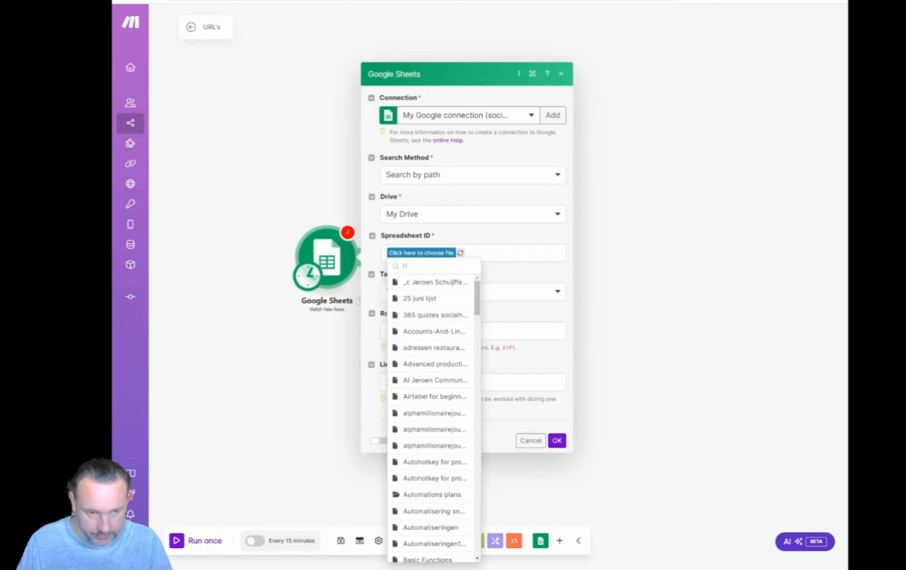
text(RL)
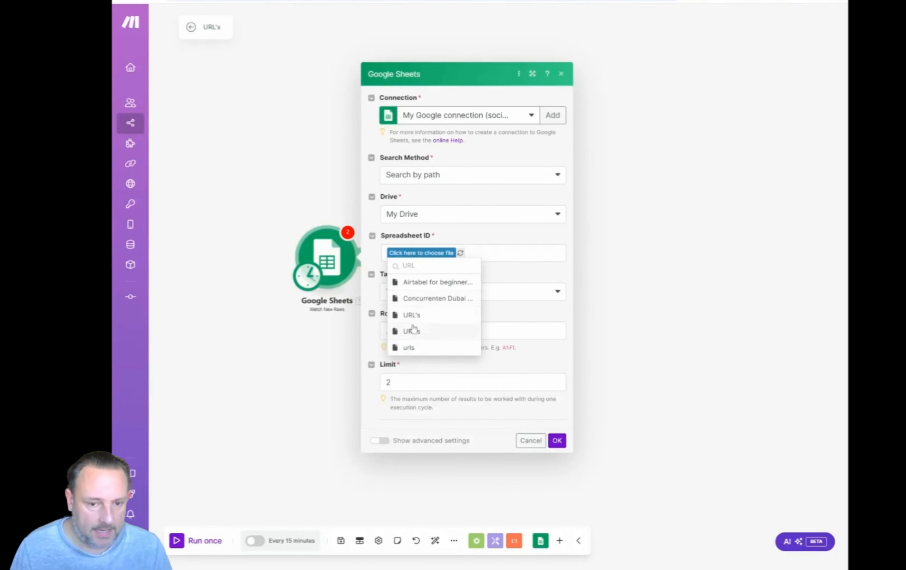
click(471, 237)
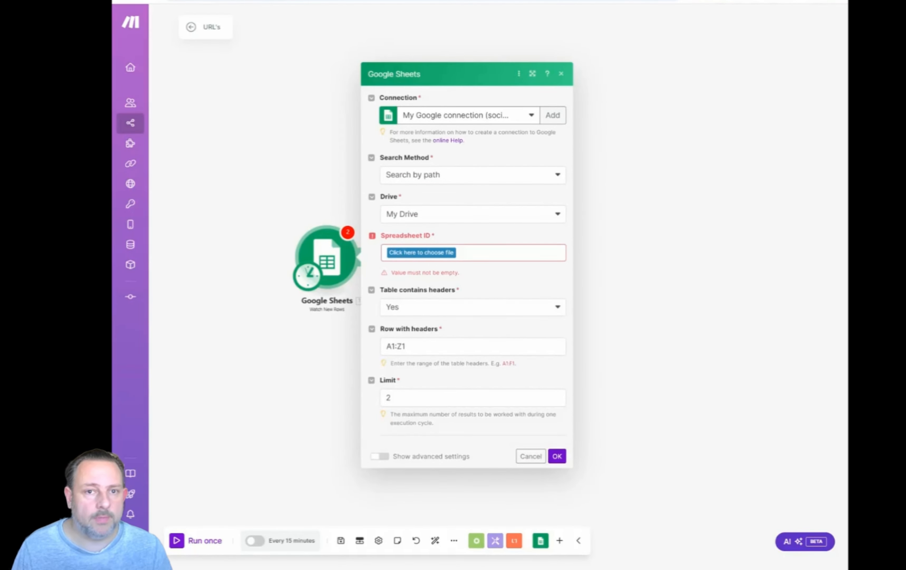
Switch to the Google Sheets file and rename the spreadsheet as URL's'1.
click(245, 1)
click(156, 14)
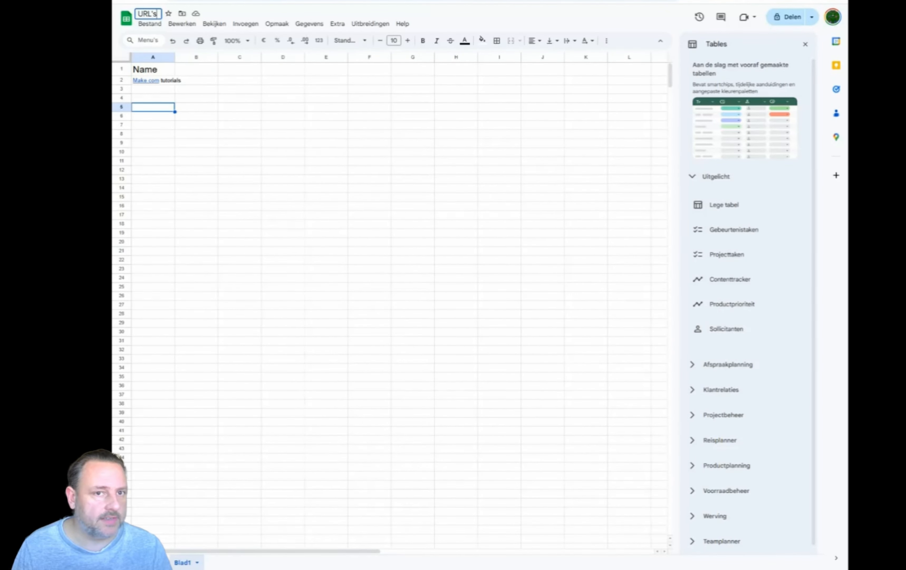
text('1)
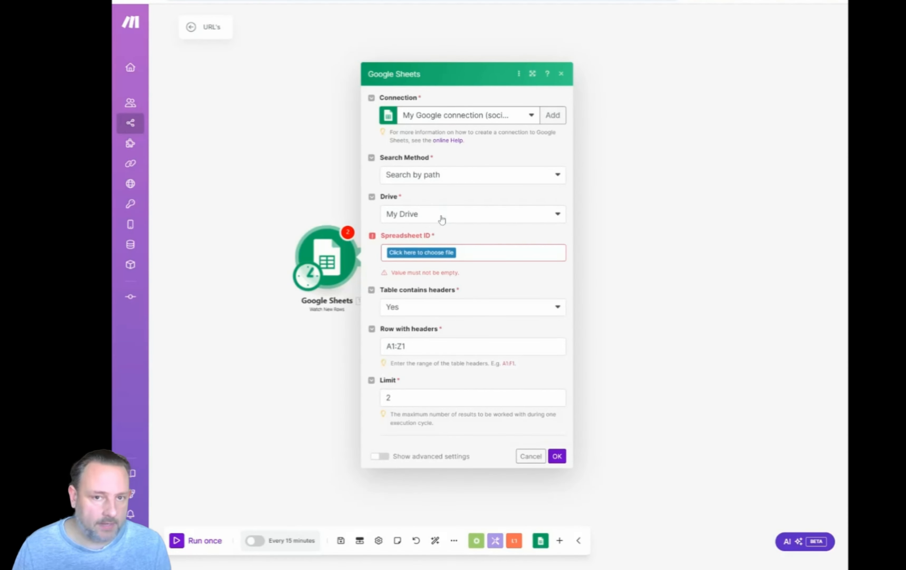
Refresh the file list of the Watch New Rows module, search for url, and choose URL's'1 as the Spreadsheet ID.
click(426, 256)
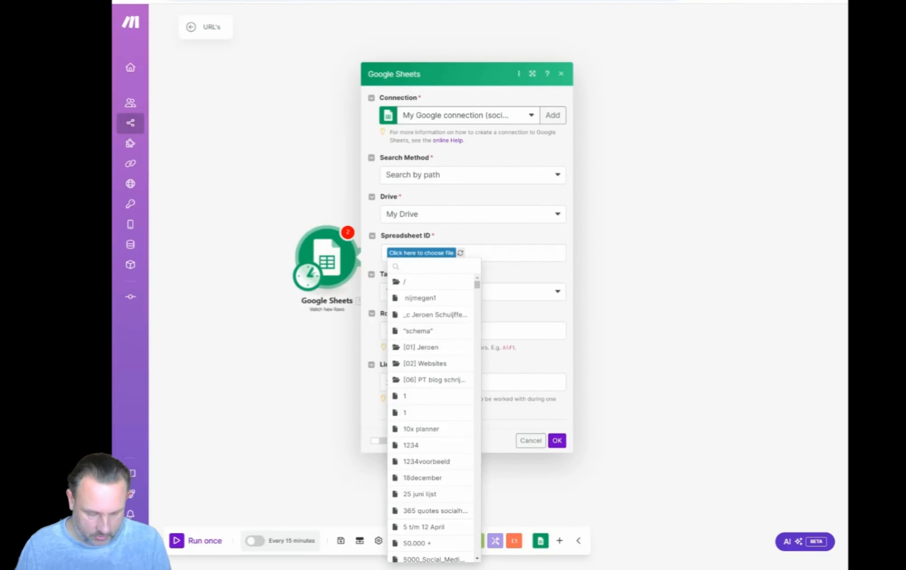
text(Url)
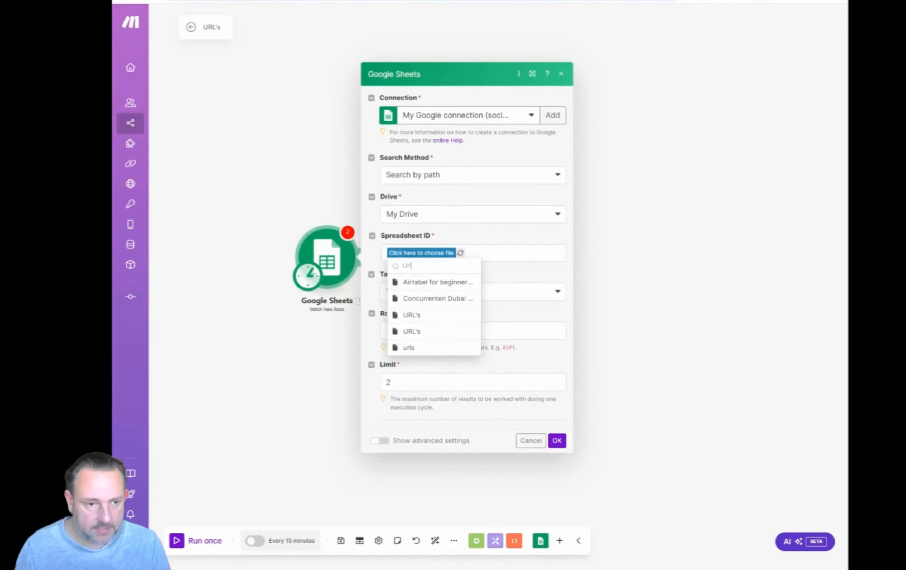
click(461, 254)
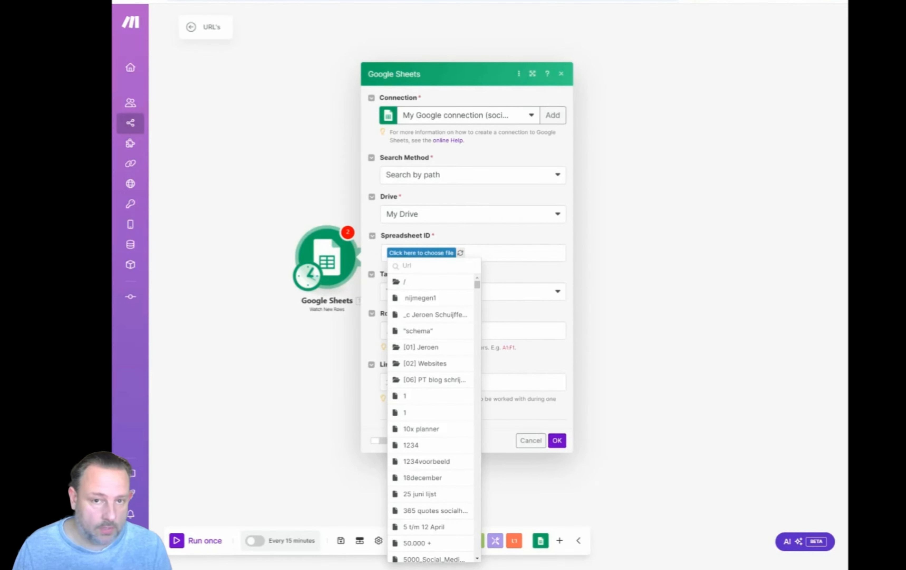
key(BackSpace)
key(BackSpace)
key(BackSpace)
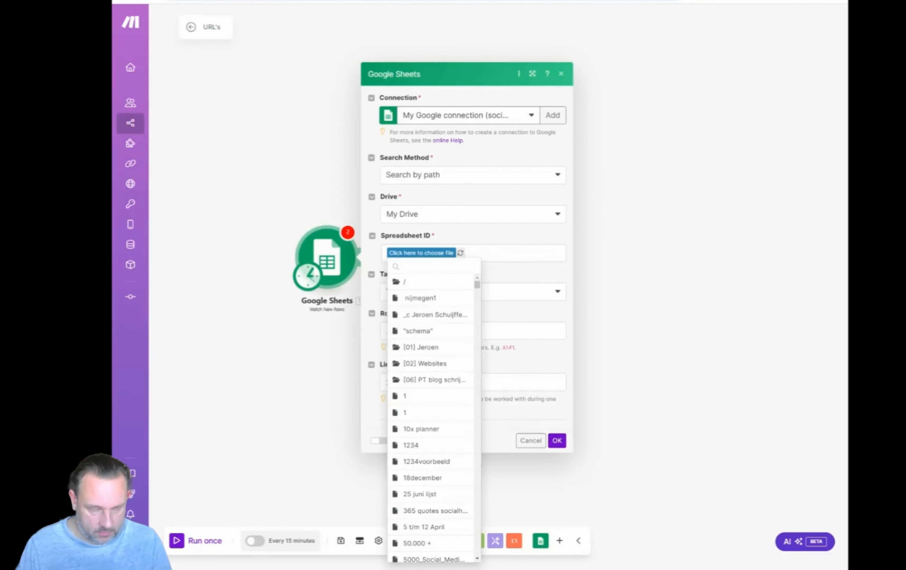
text(url)
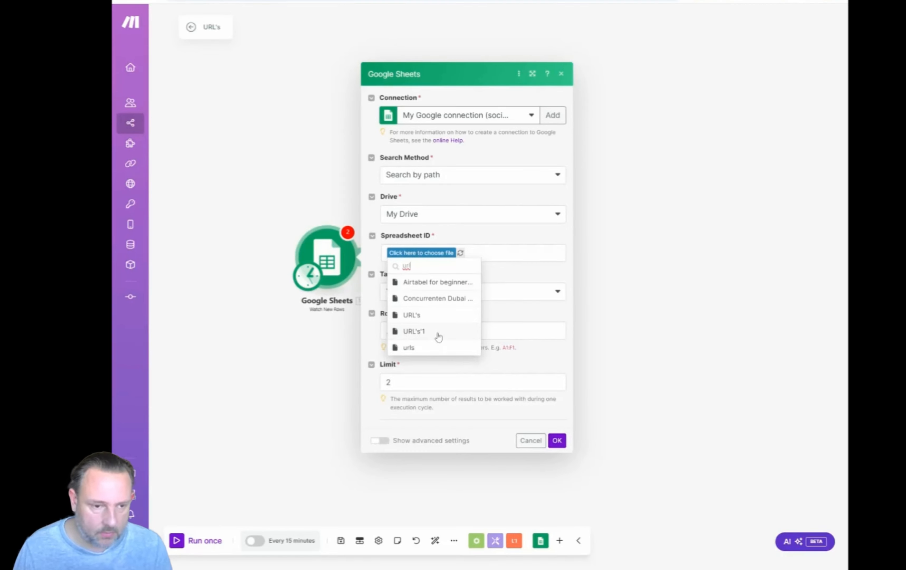
click(437, 332)
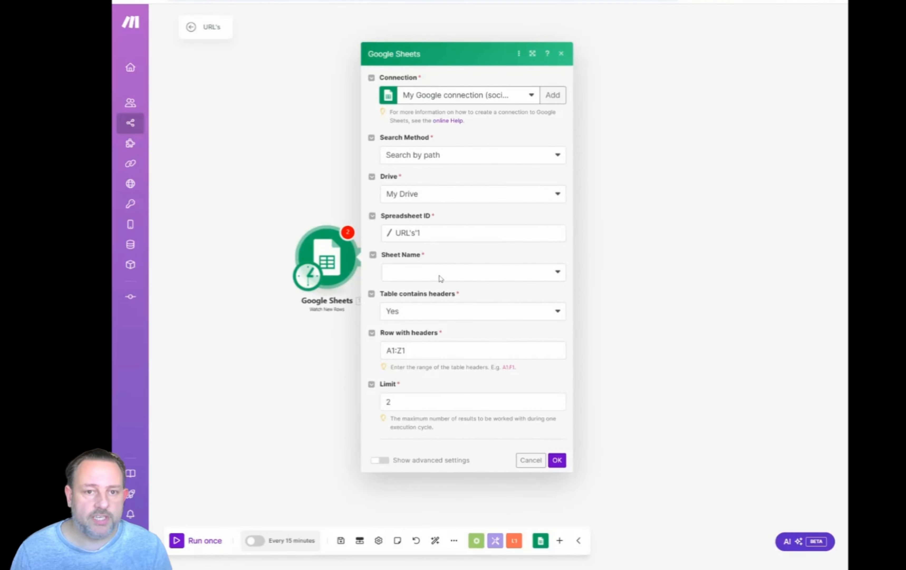
Set the Watch New Rows module's sheet name to Blad1 and its limit to 1, and save the module settings.
click(438, 275)
click(446, 286)
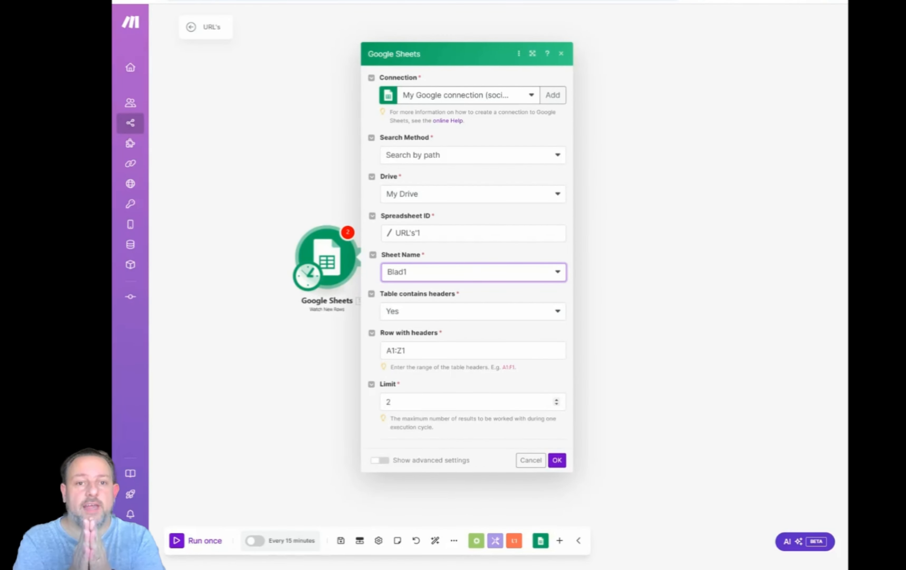
click(559, 408)
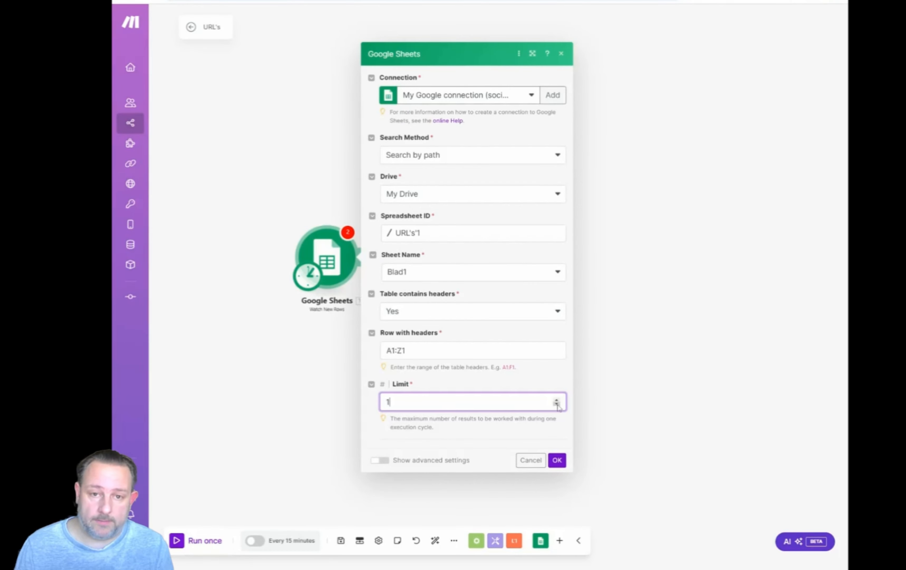
click(558, 462)
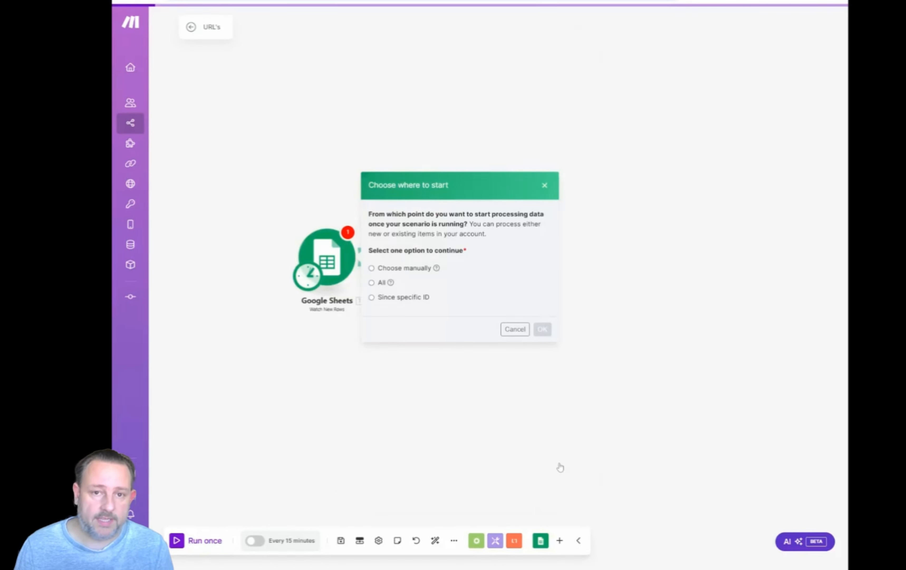
click(359, 320)
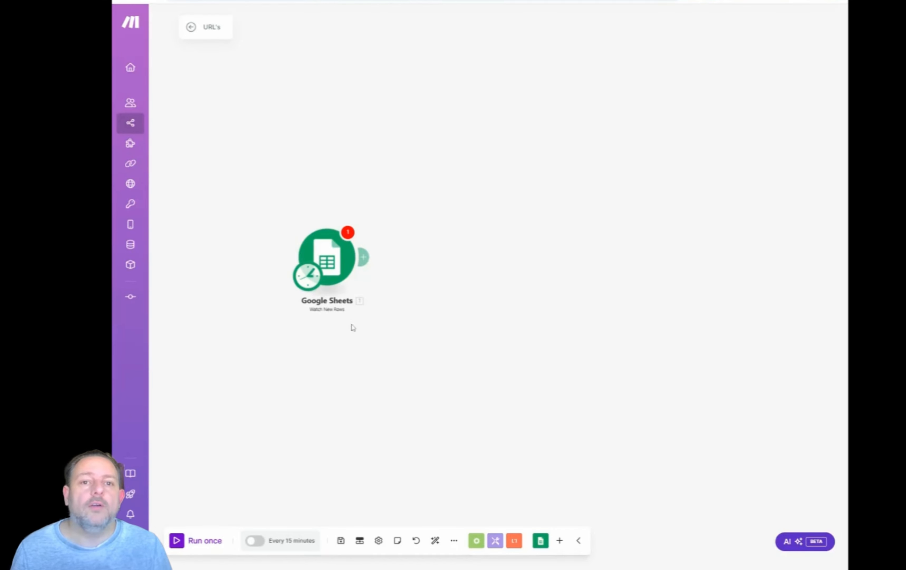
Set the Watch New Rows module to start from the manually chosen row 2, Make.com tutorials.
right_click(327, 251)
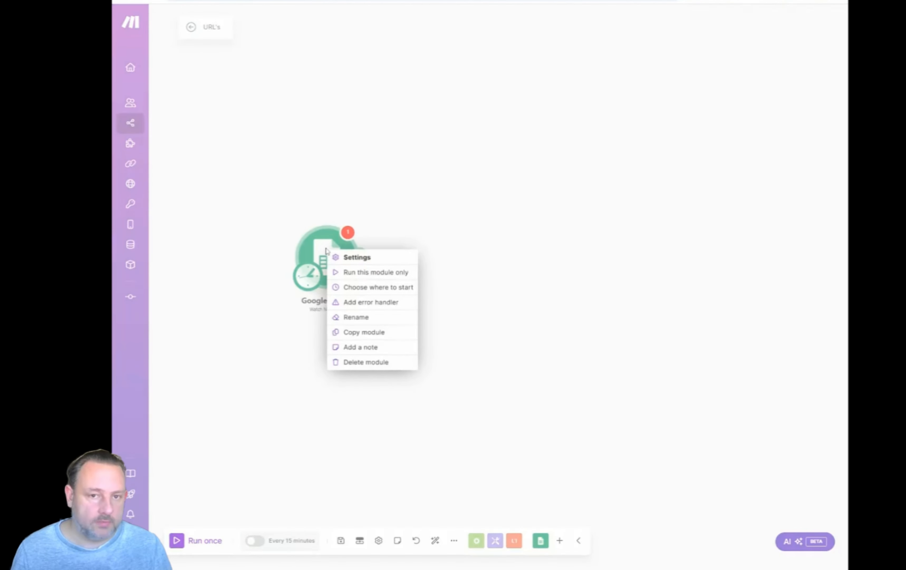
click(350, 287)
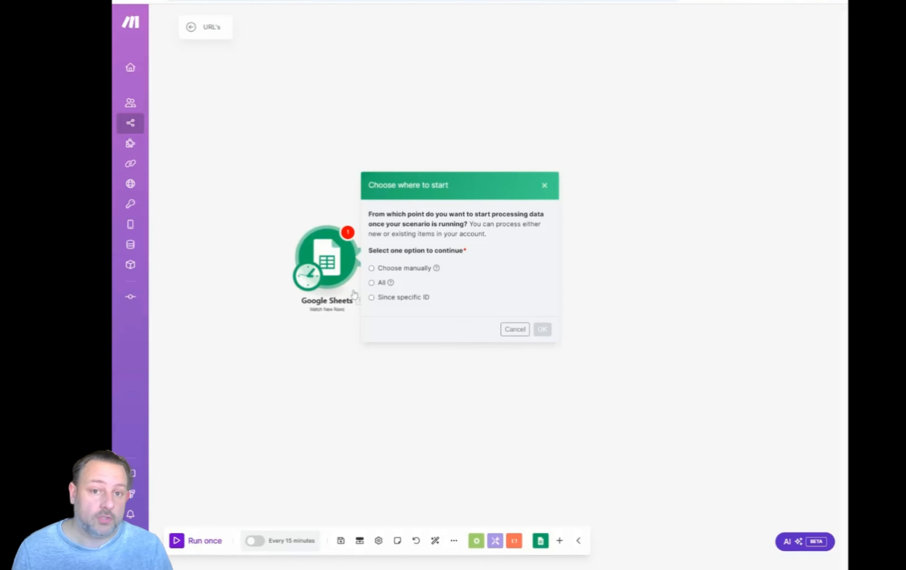
click(372, 268)
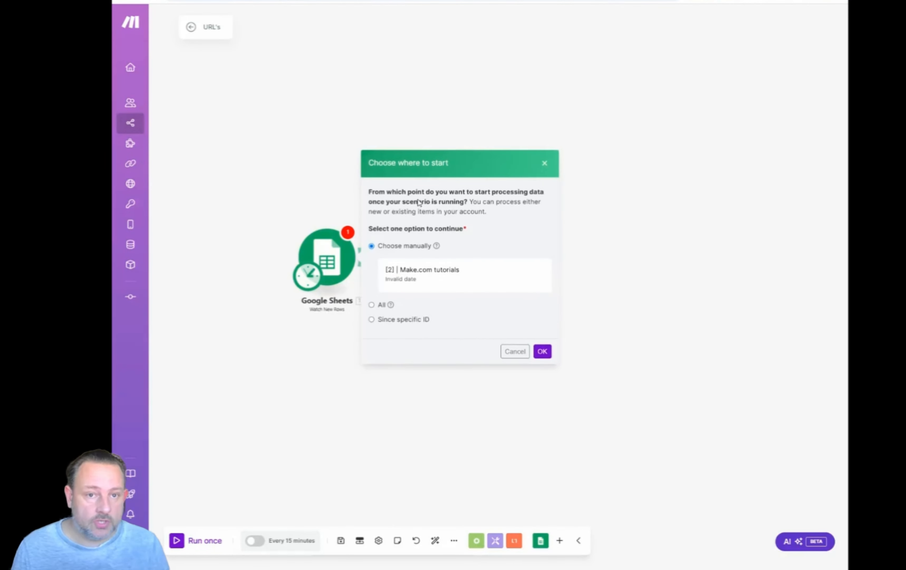
click(418, 275)
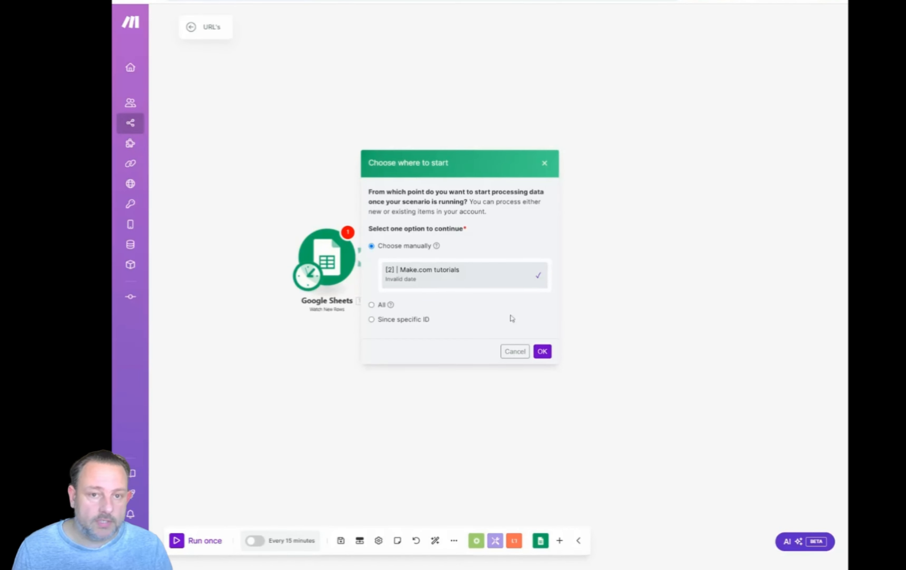
click(541, 353)
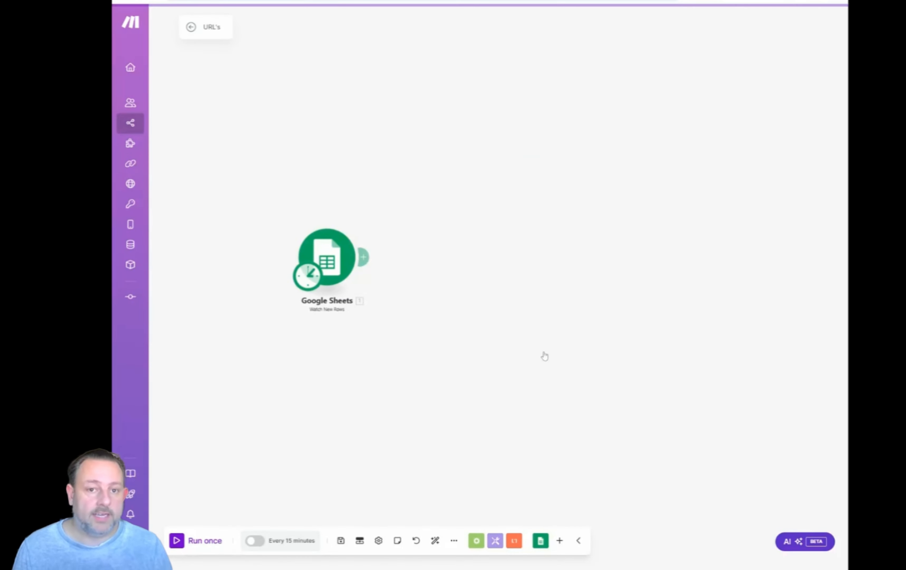
Run only the Watch New Rows module and review its output bundle.
right_click(322, 253)
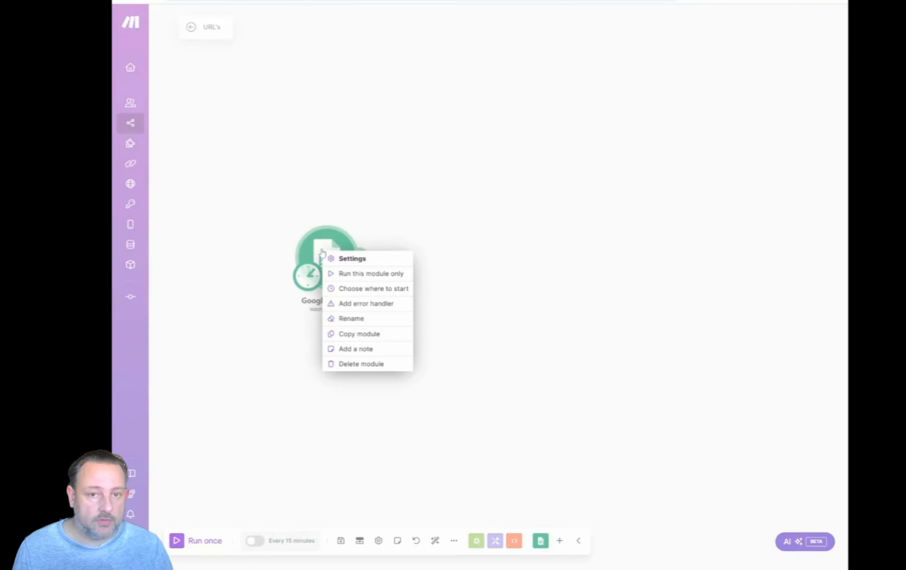
click(343, 272)
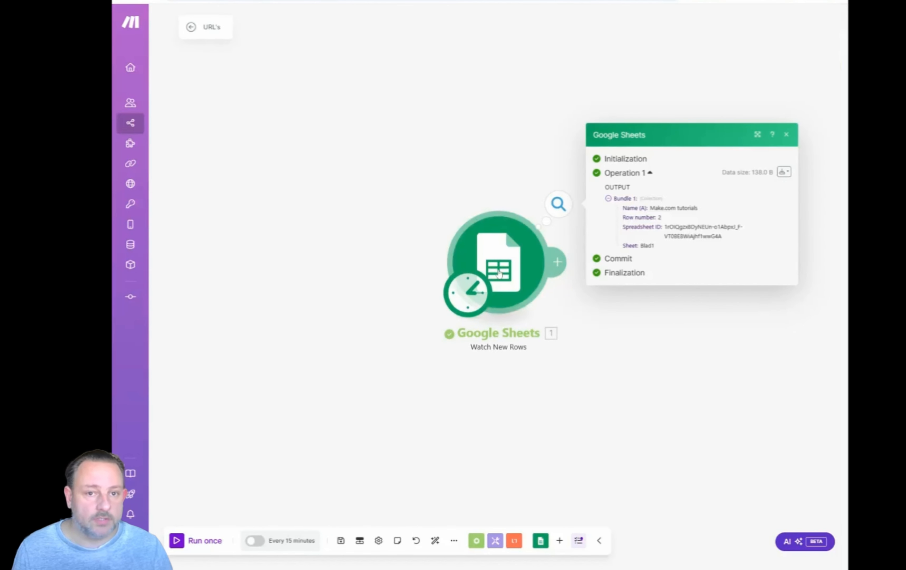
scroll(358, 270, down, 4)
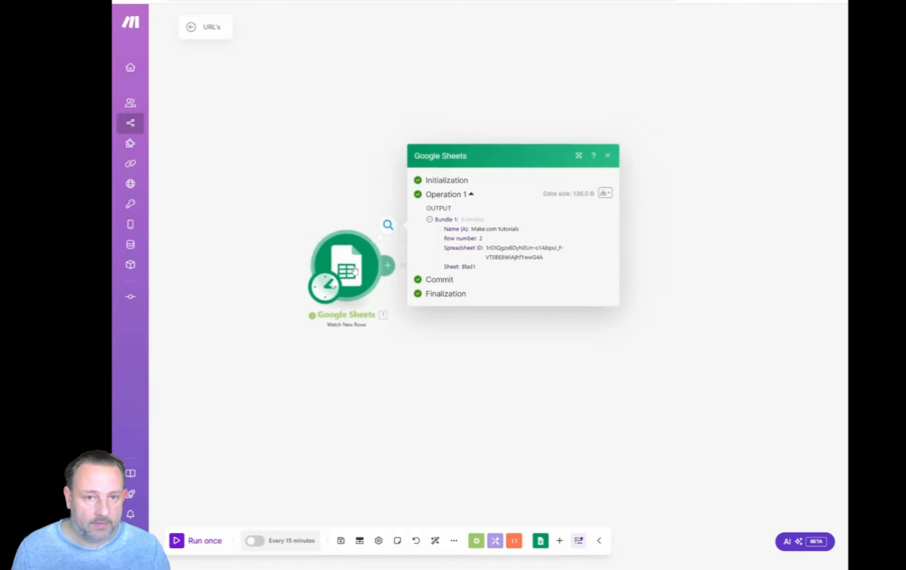
click(386, 348)
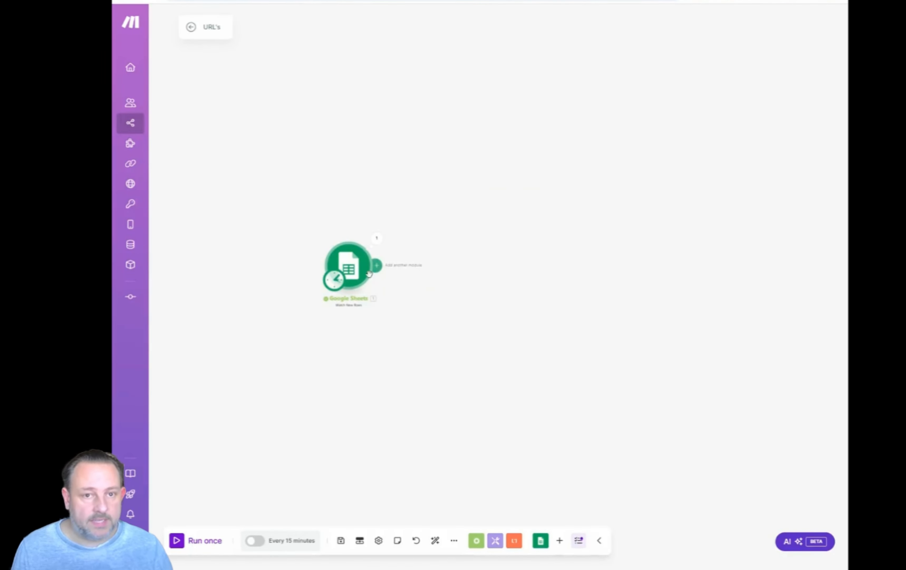
Add a Tools Set variable module after the Watch New Rows module.
click(379, 266)
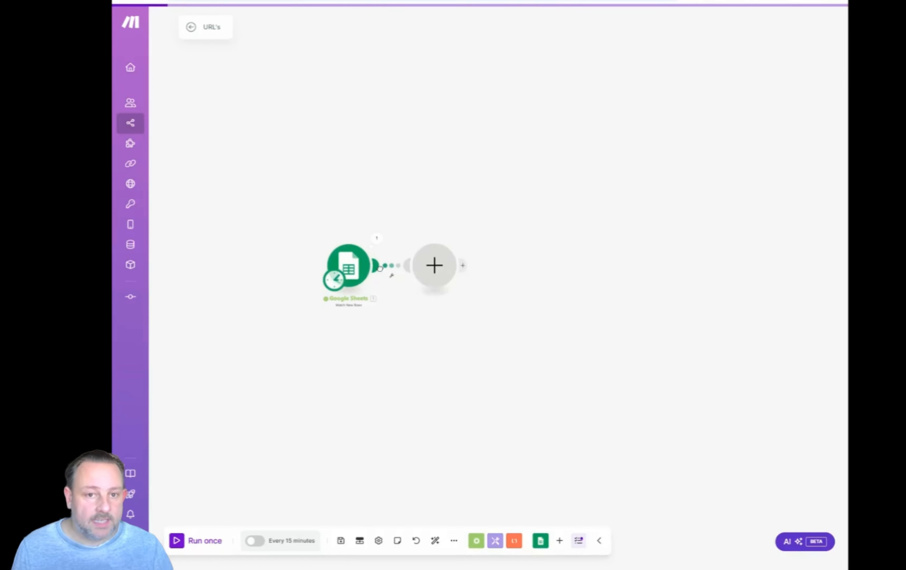
scroll(515, 312, down, 1)
scroll(515, 312, down, 1)
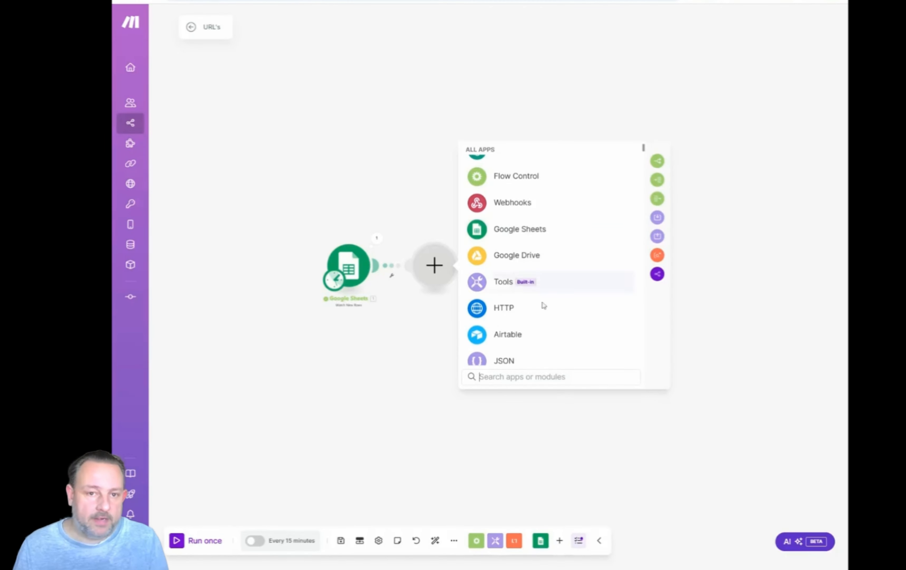
click(542, 287)
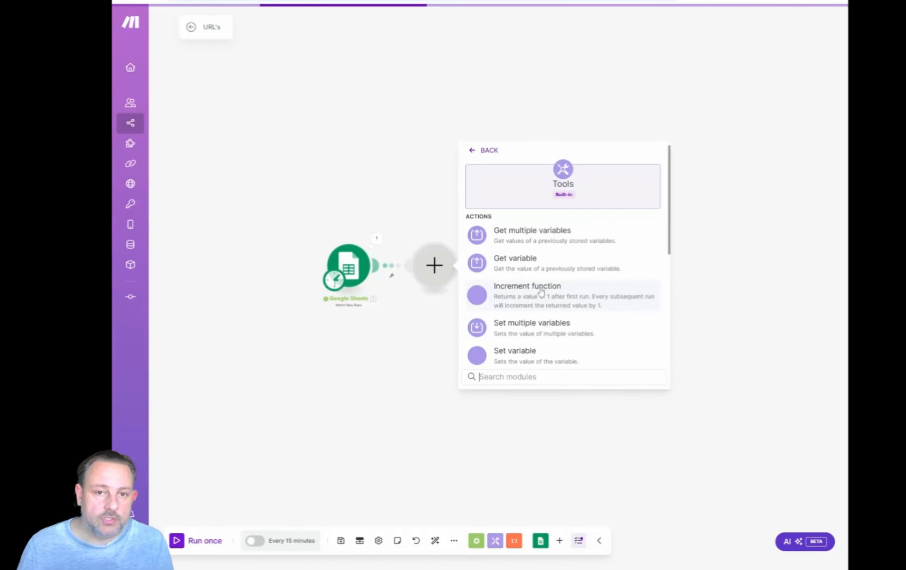
scroll(527, 241, down, 1)
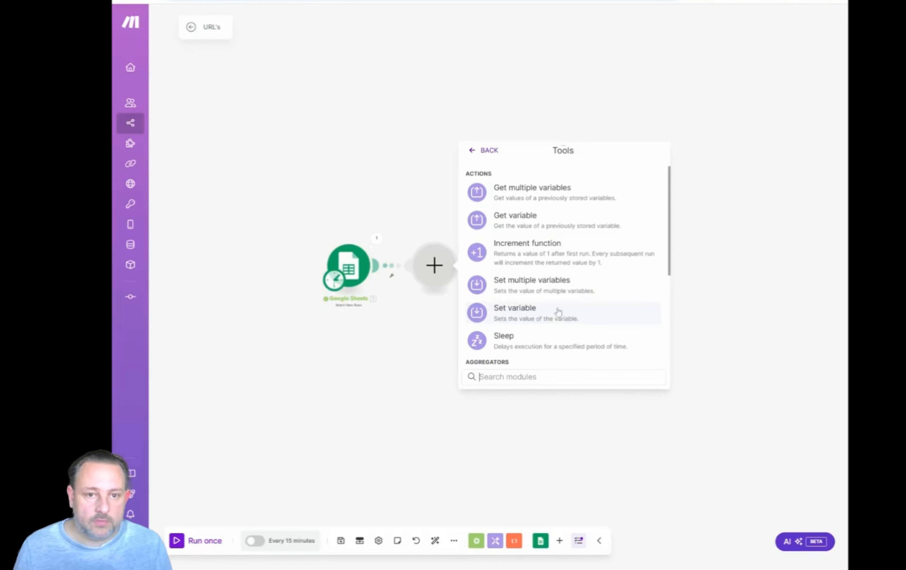
click(555, 312)
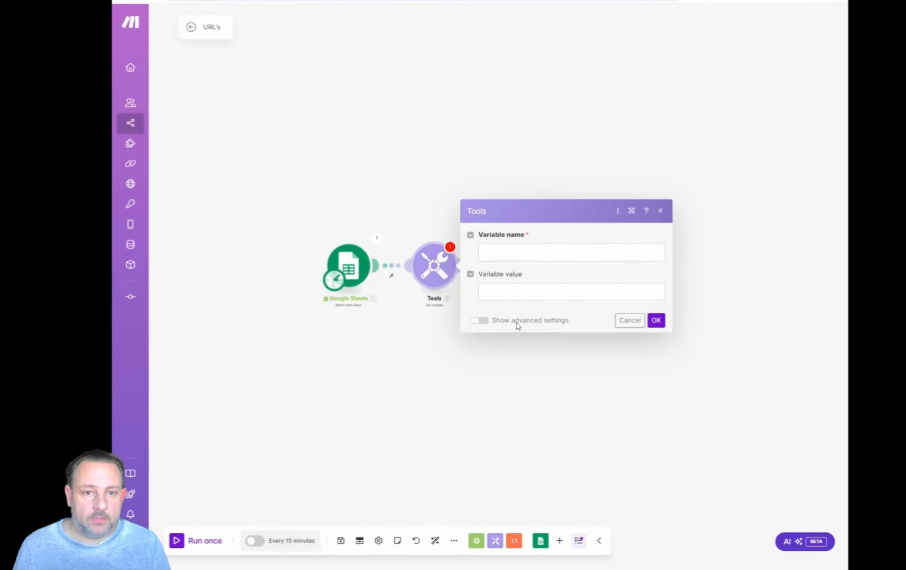
Name the variable url, map its value to Name (A) from Watch New Rows, and save the module.
click(558, 252)
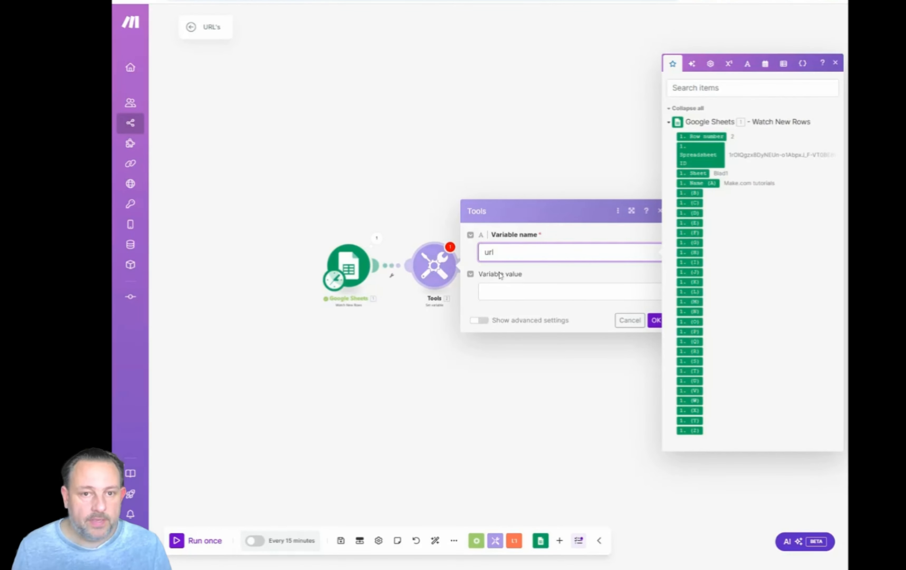
key(Tab)
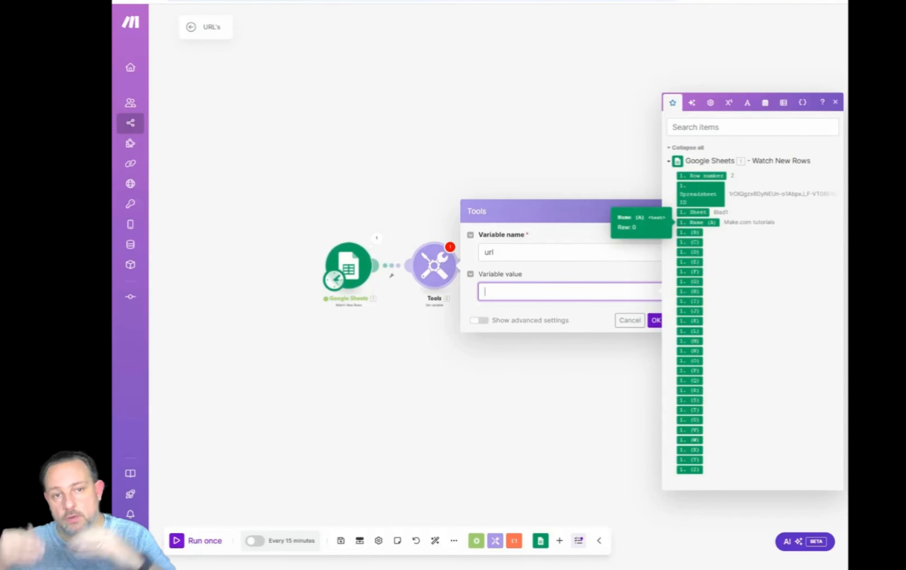
click(702, 223)
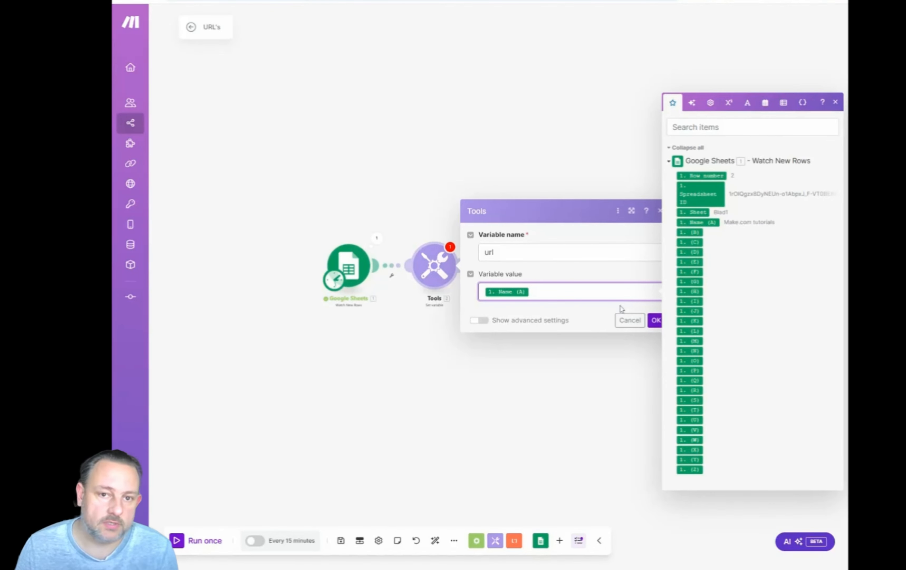
click(655, 320)
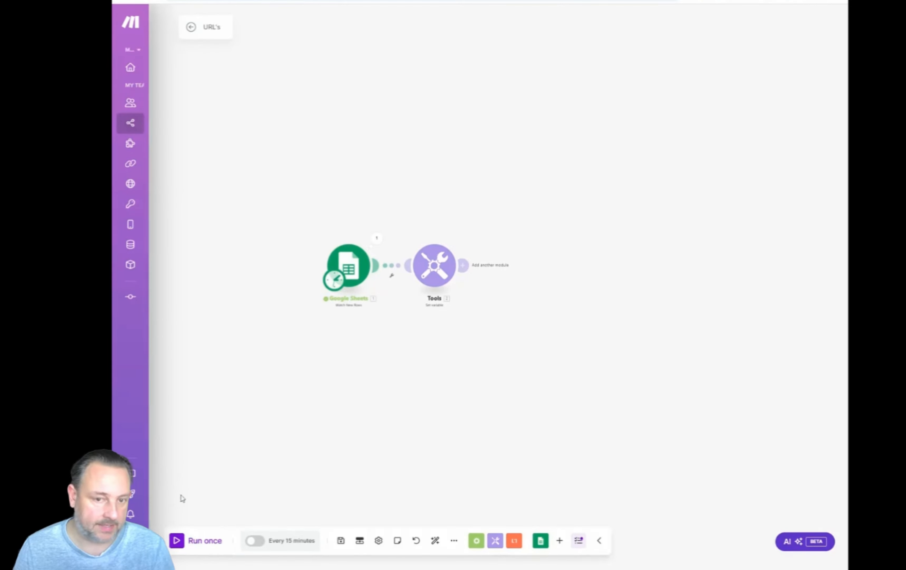
Reset the Watch New Rows starting point by manually choosing the Make.com tutorials row again.
right_click(358, 274)
click(378, 310)
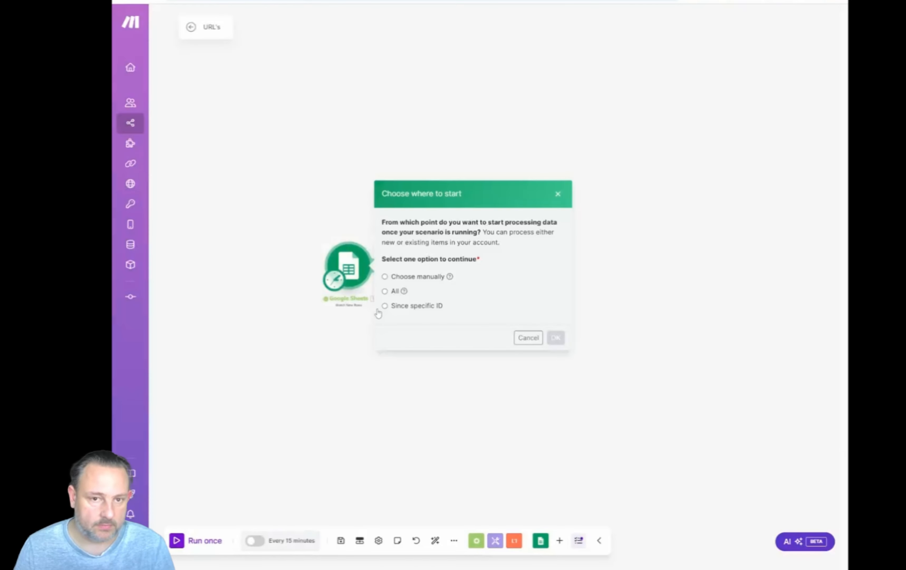
click(385, 277)
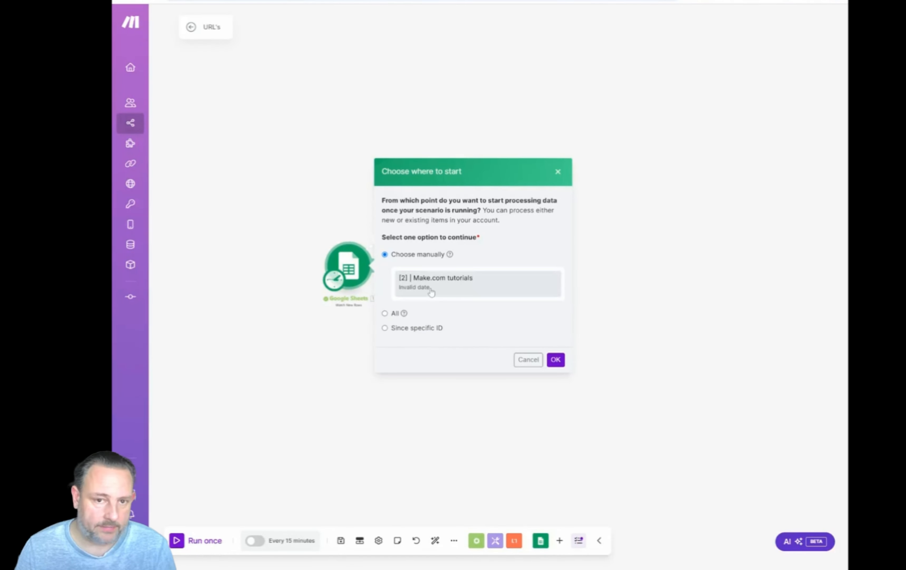
click(555, 359)
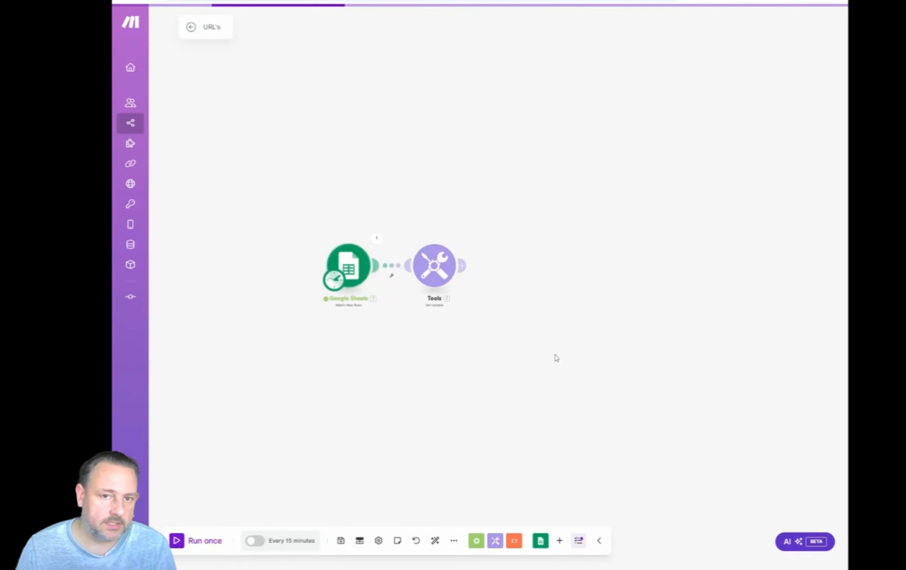
Run the whole scenario once and inspect the input and output of the Set variable module.
click(185, 545)
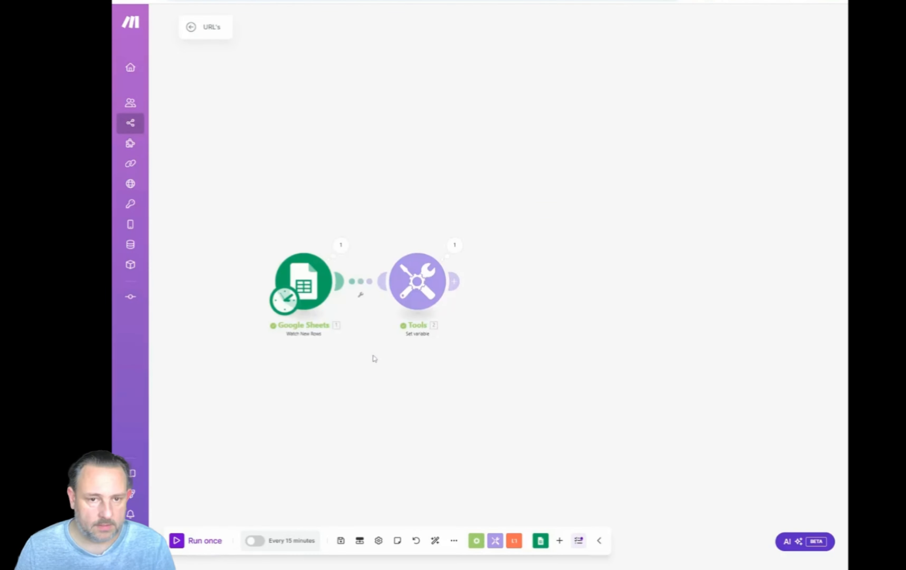
click(456, 245)
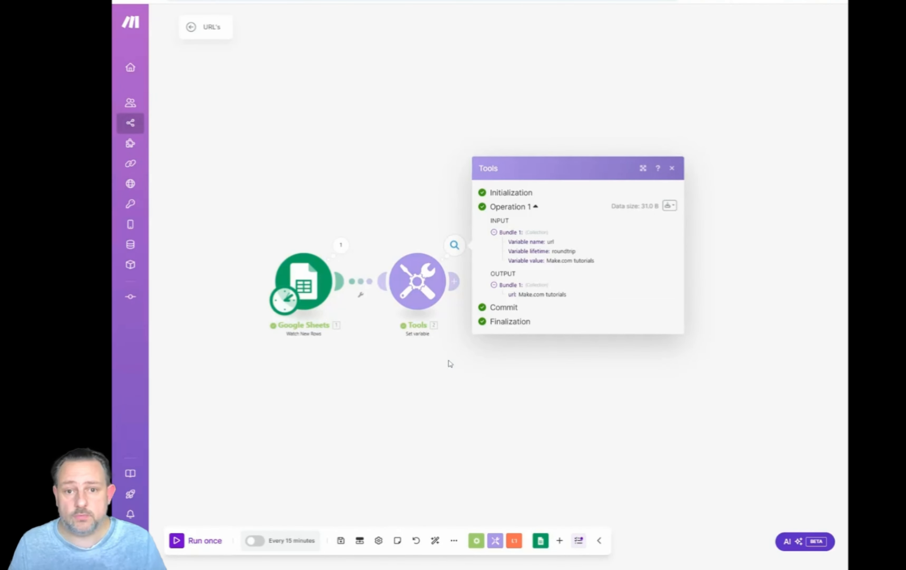
click(373, 369)
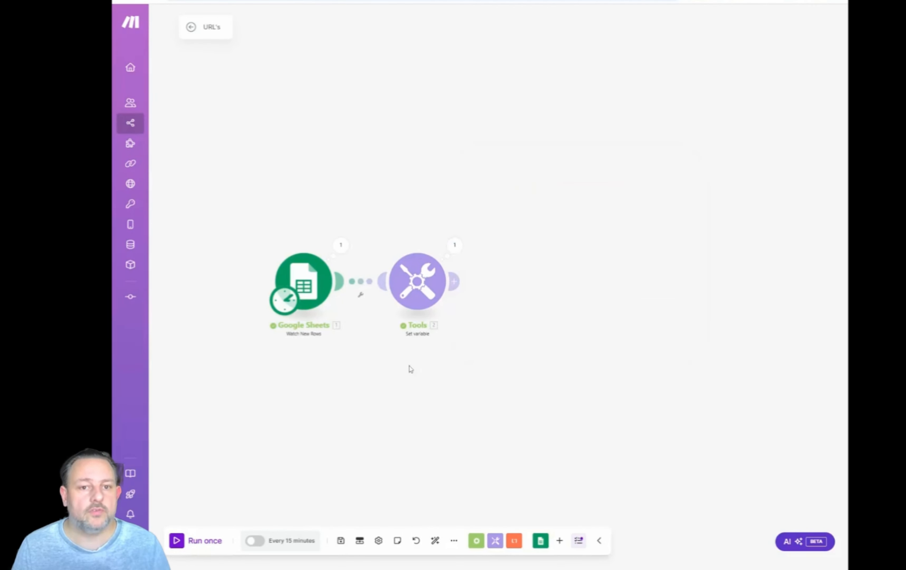
Add a Google Sheets Create a Spreadsheet module after the Set variable module.
drag(420, 362, 398, 354)
scroll(407, 338, down, 2)
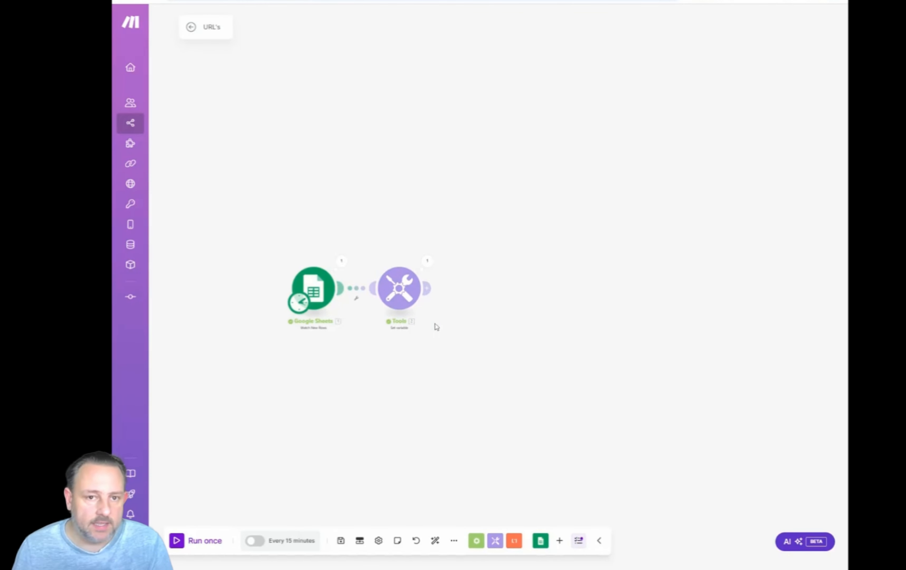
click(427, 288)
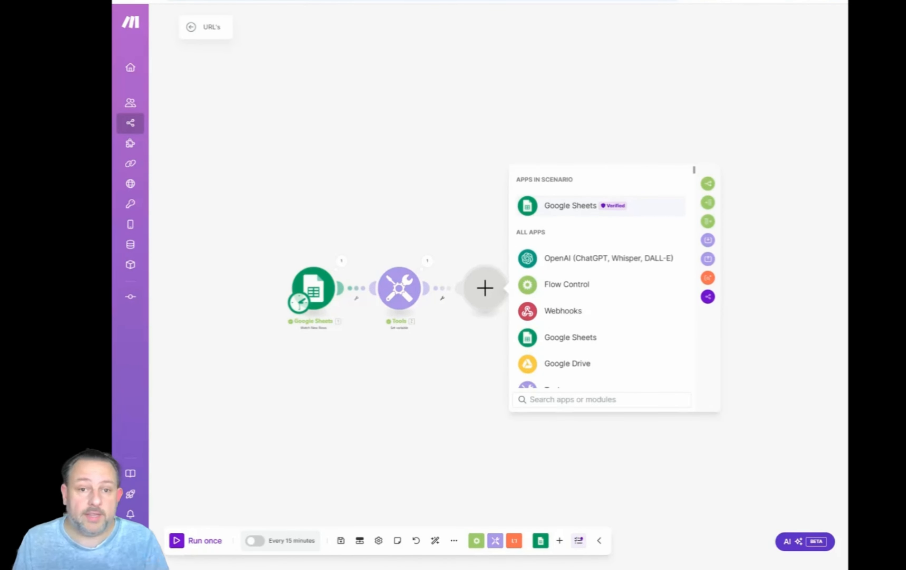
click(556, 207)
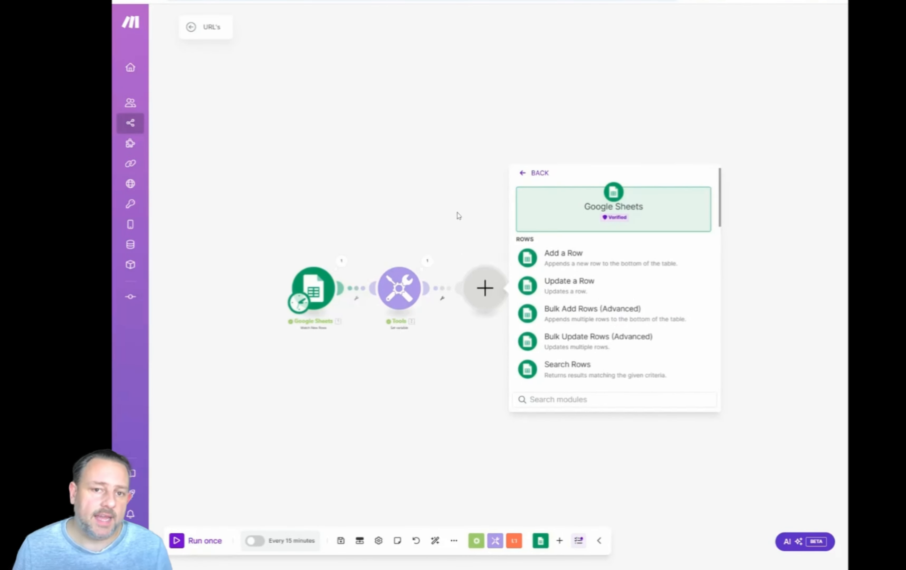
drag(457, 215, 403, 110)
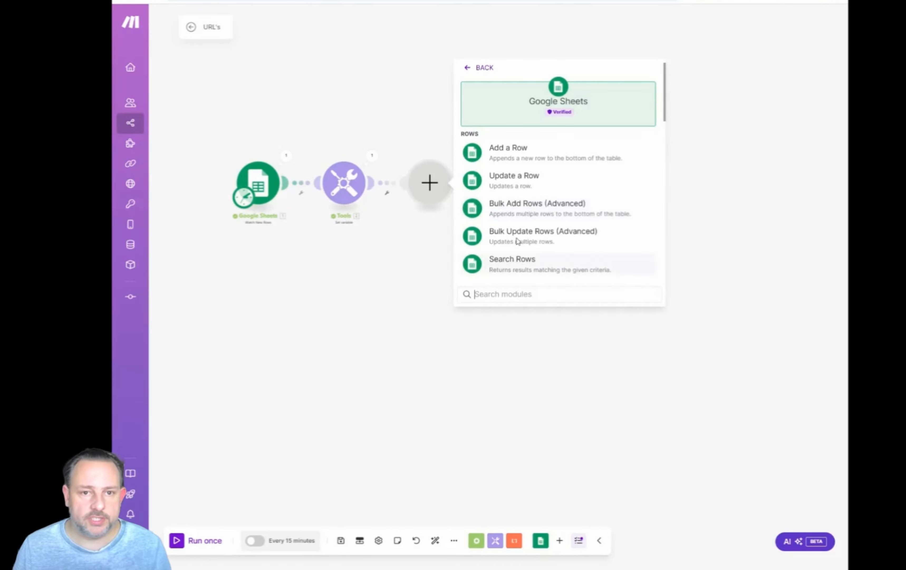
scroll(531, 212, down, 3)
scroll(540, 191, down, 6)
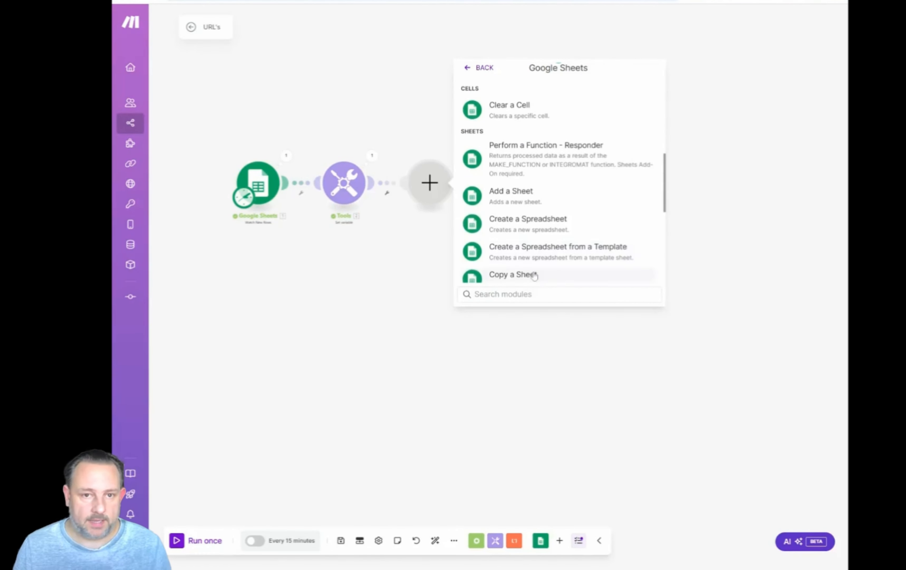
scroll(546, 229, down, 1)
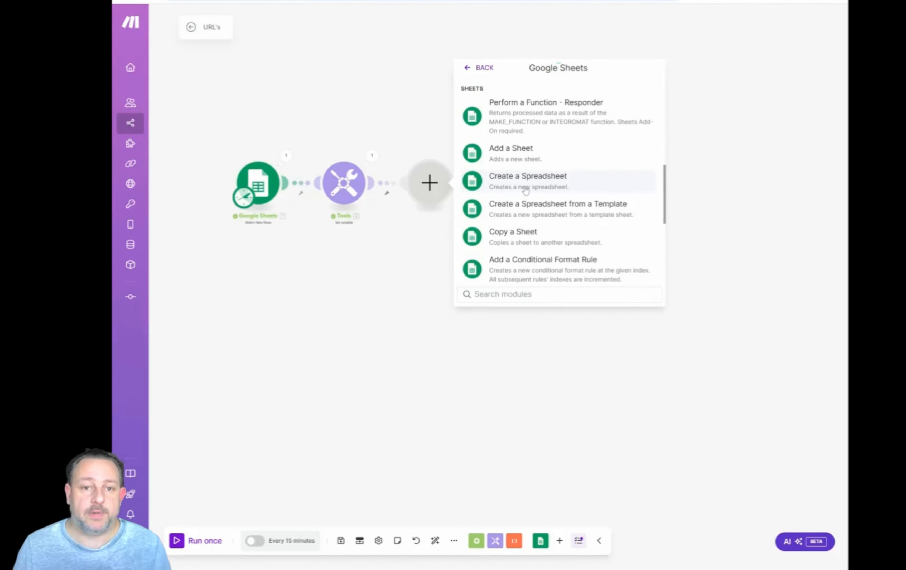
click(544, 183)
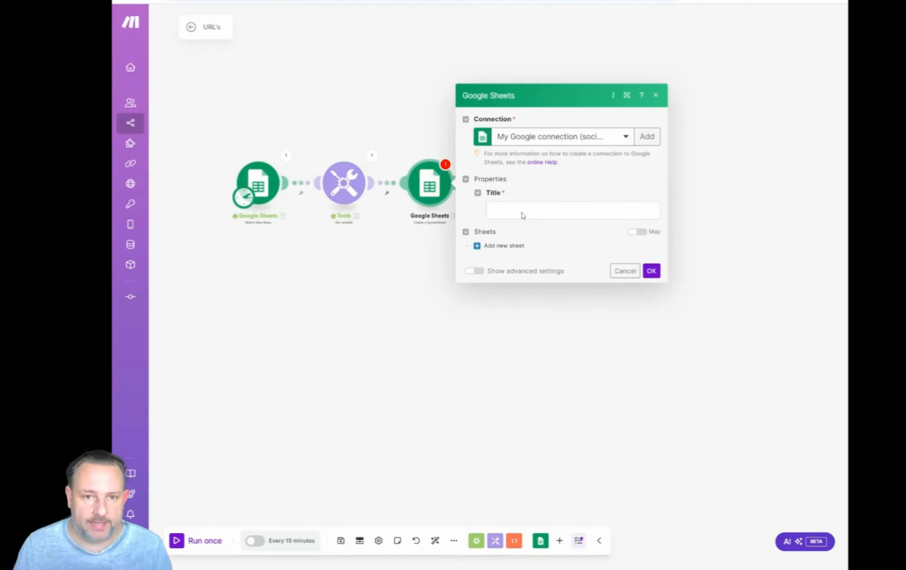
Map the new spreadsheet's title to the url variable, add a sheet titled "Sheet 1" followed by the url variable, and save the module.
click(573, 210)
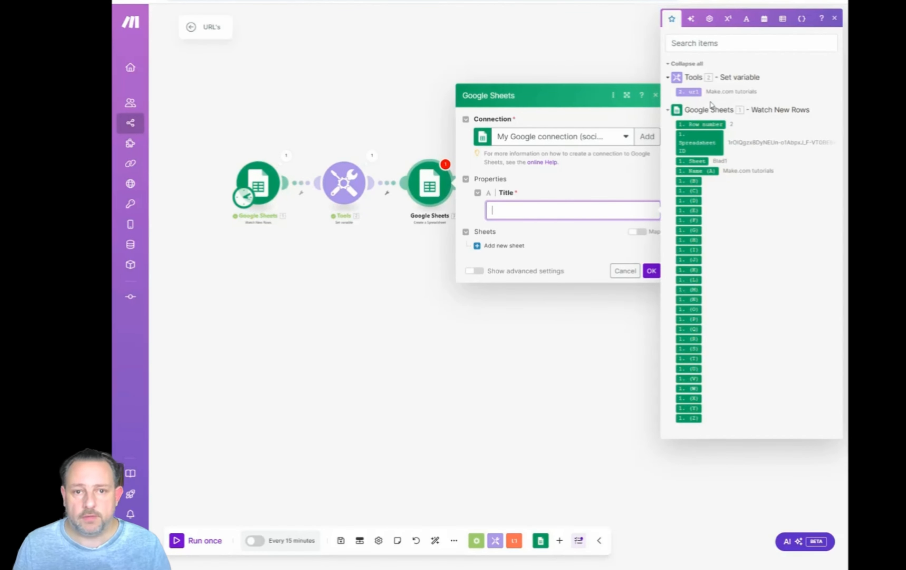
click(689, 92)
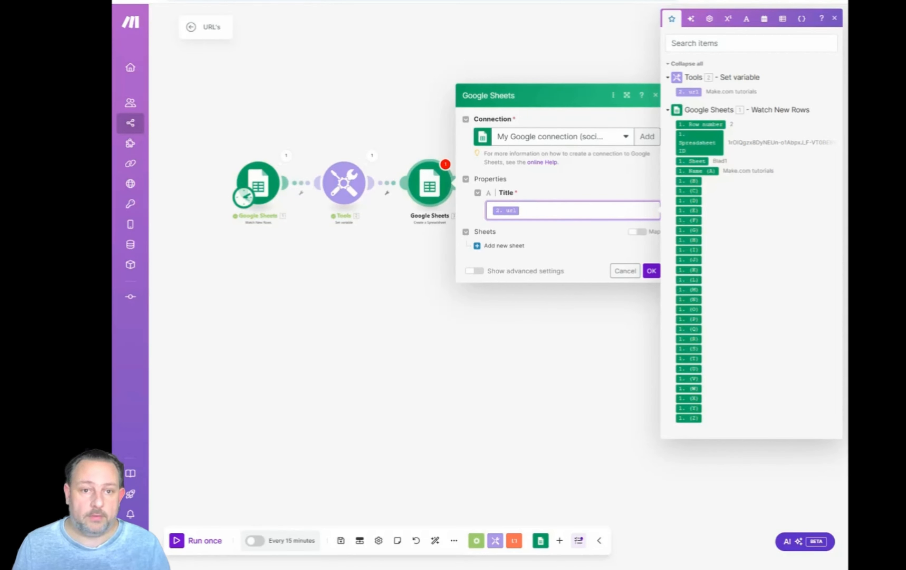
click(503, 245)
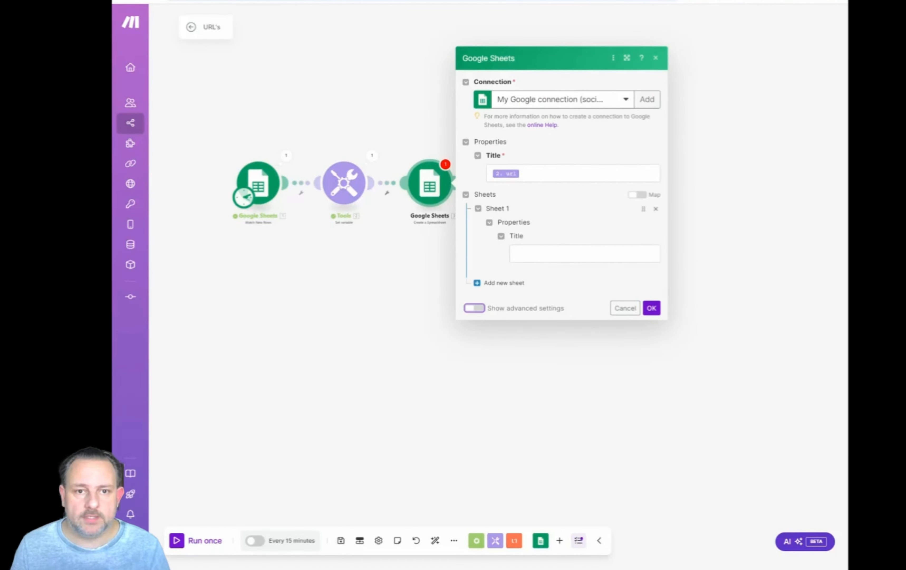
click(585, 253)
text(S)
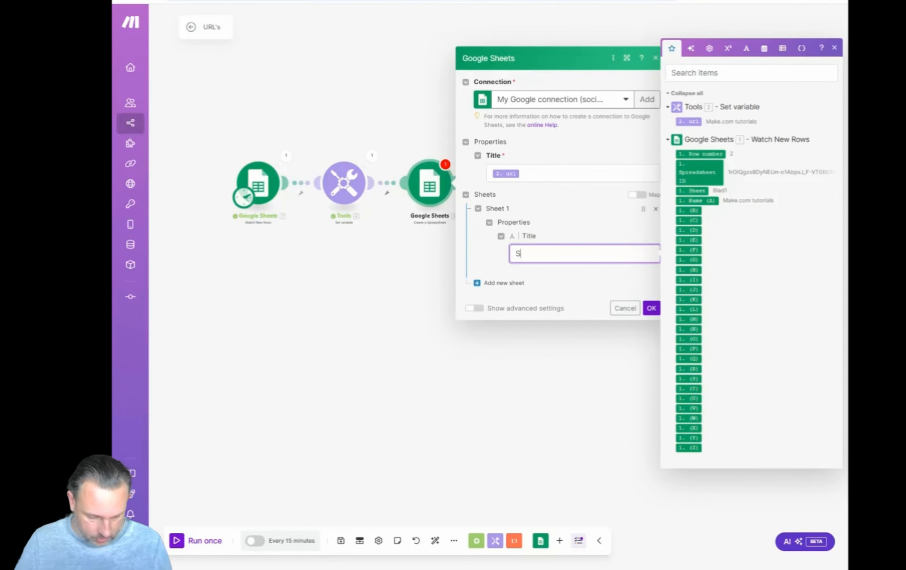
text(heet 1)
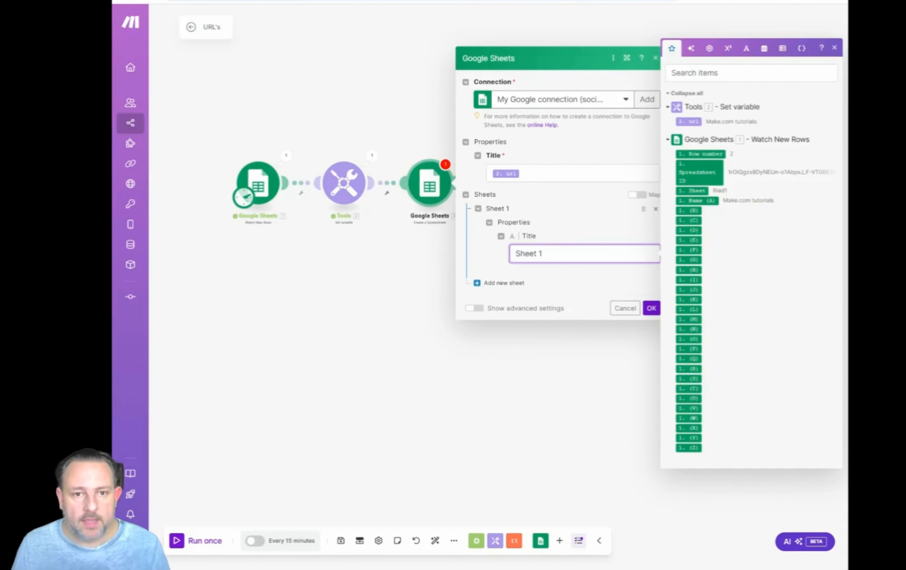
click(688, 121)
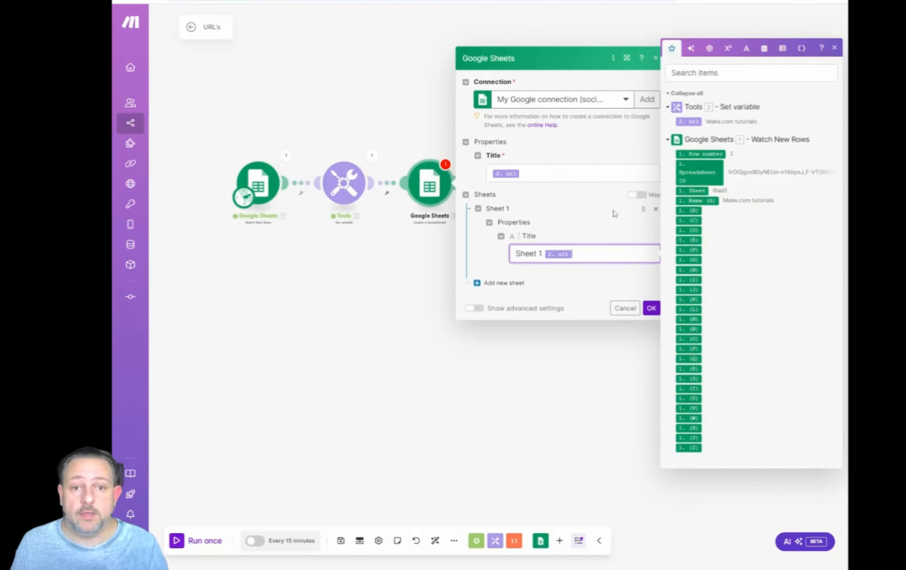
click(651, 309)
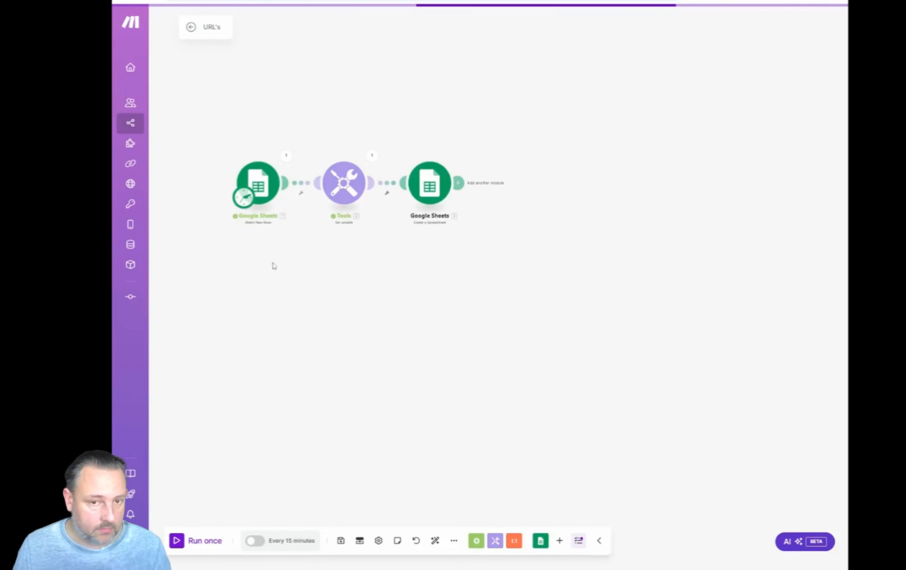
Try a run of the three-module scenario, and set Watch New Rows to start from the manually chosen Make.com tutorials row.
click(192, 541)
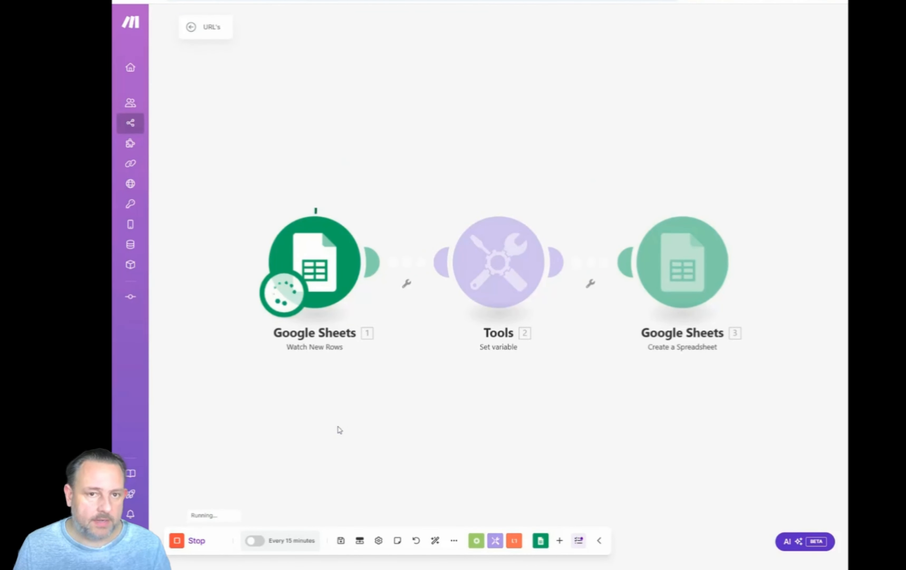
drag(338, 429, 293, 393)
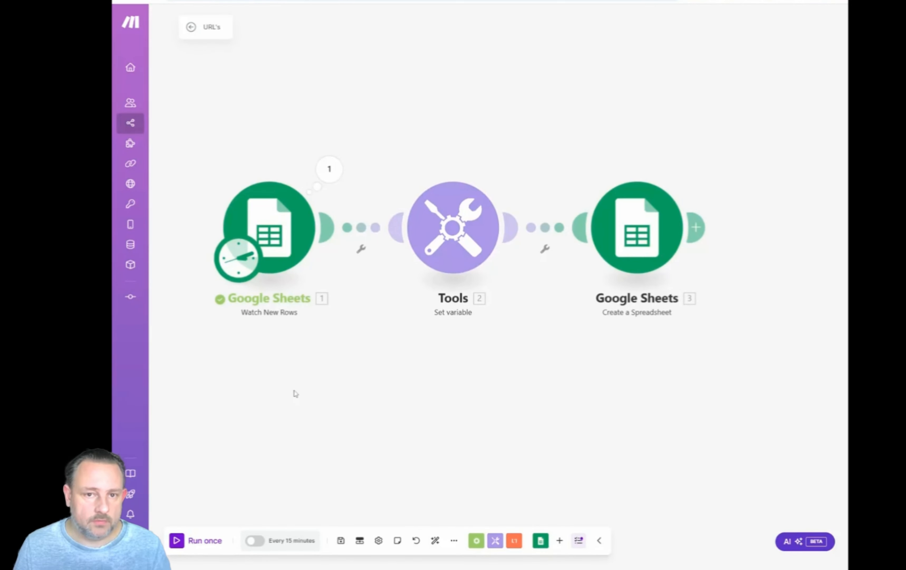
right_click(281, 231)
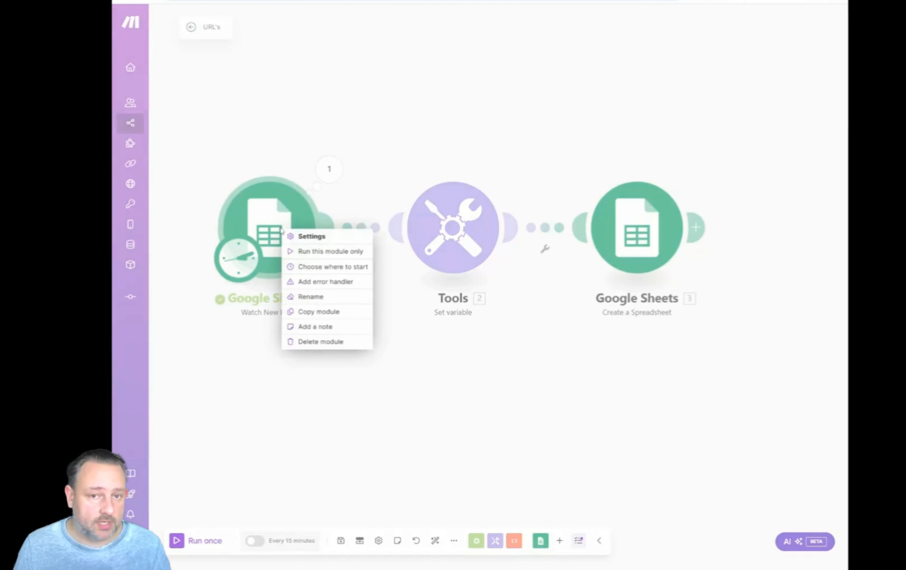
click(307, 266)
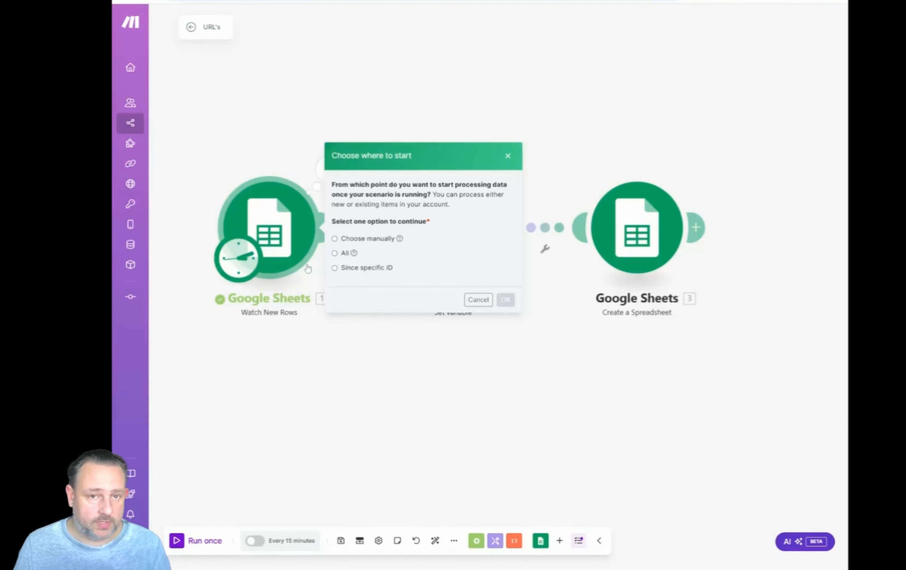
click(335, 239)
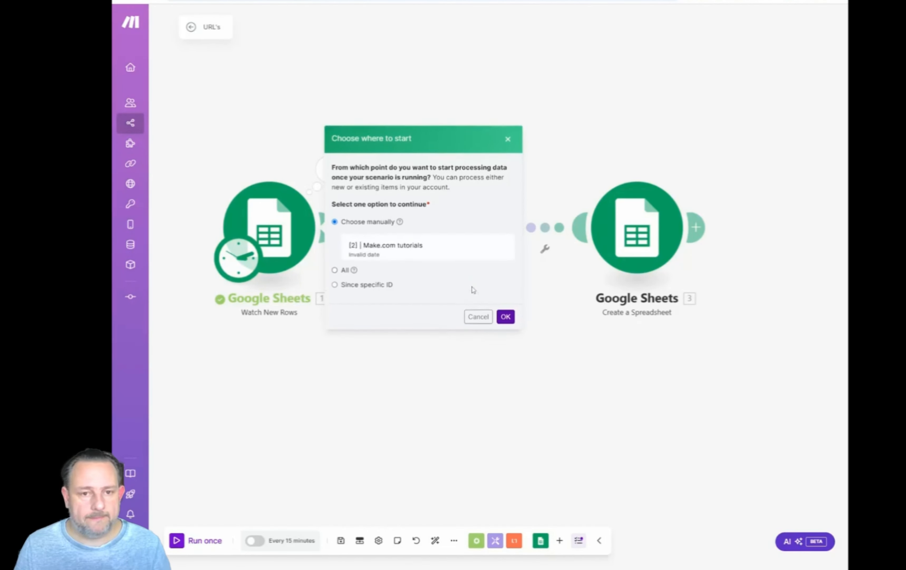
click(506, 317)
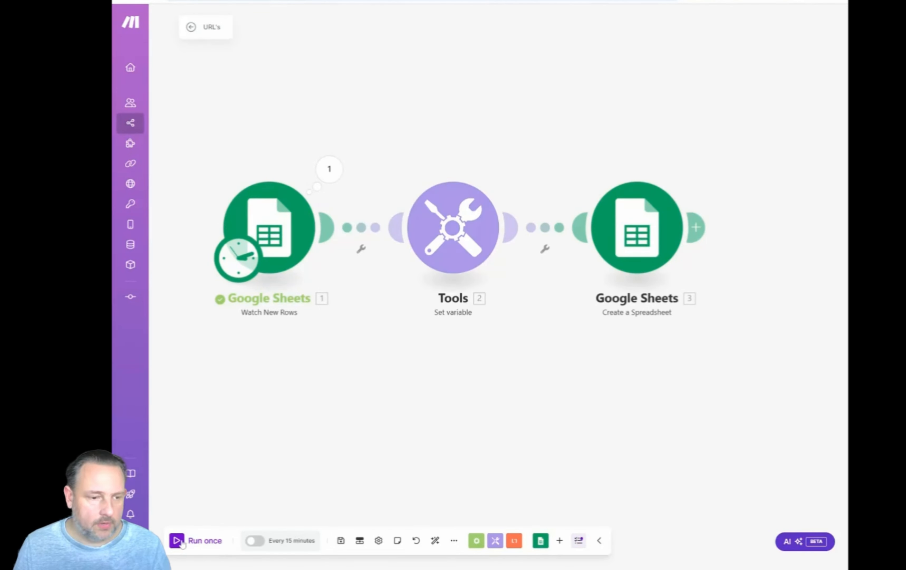
Run the scenario once and check the newly created Make.com tutorials spreadsheet in Google Sheets.
click(182, 543)
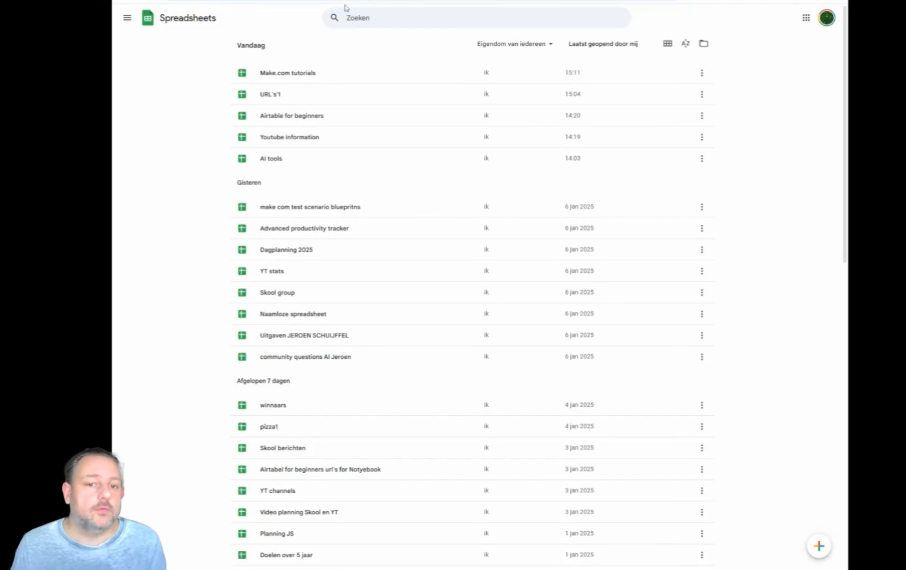
click(361, 73)
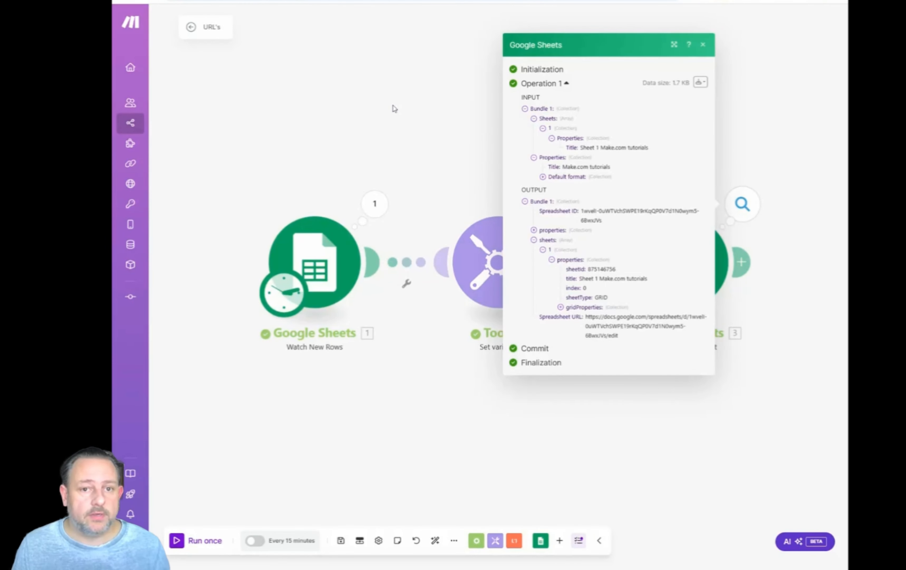
click(394, 107)
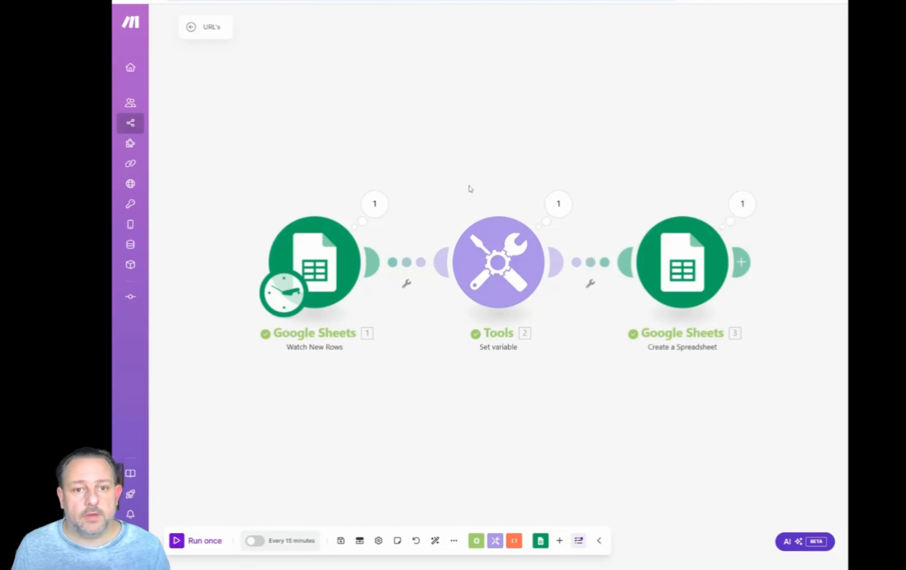
Add a Perplexity AI Create a Chat Completion module after the Create a Spreadsheet module.
scroll(733, 254, down, 3)
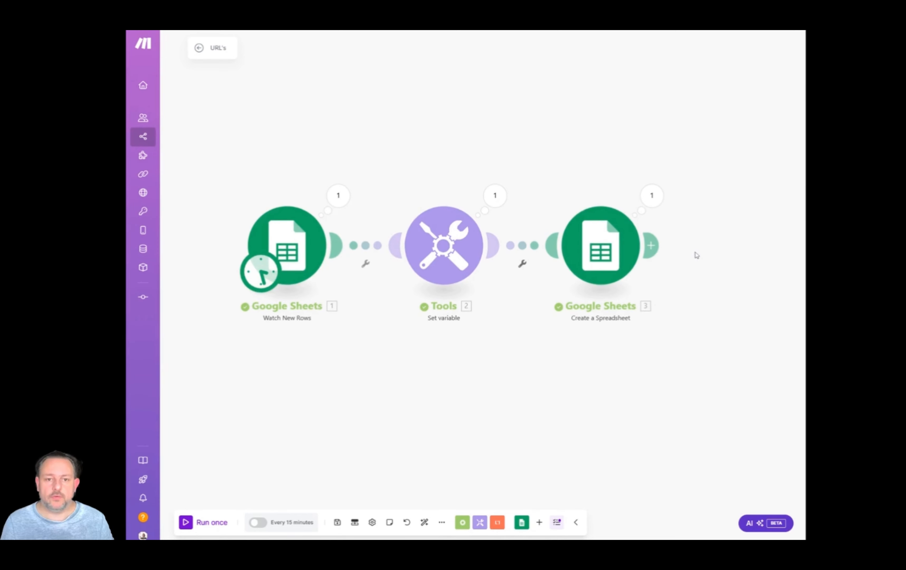
drag(699, 258, 536, 258)
click(515, 247)
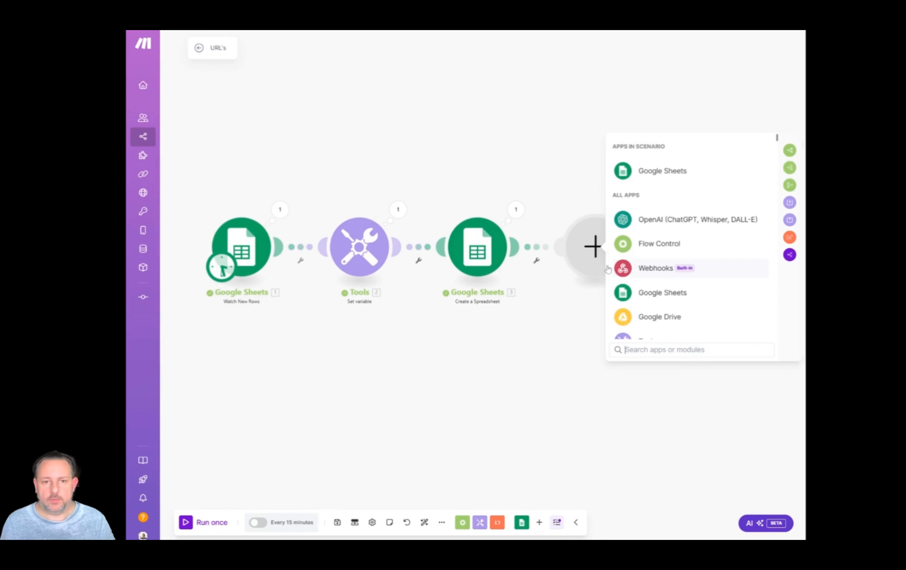
text(perplex)
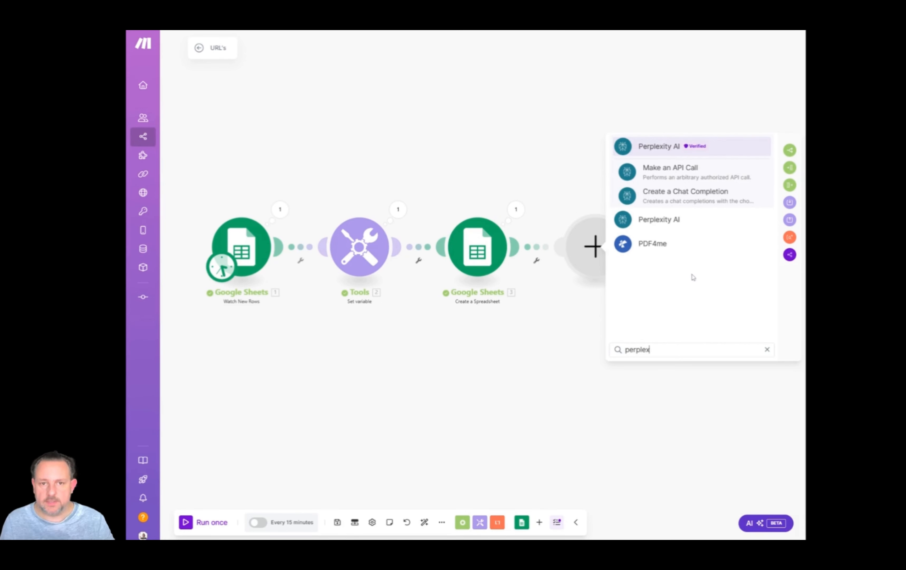
click(678, 194)
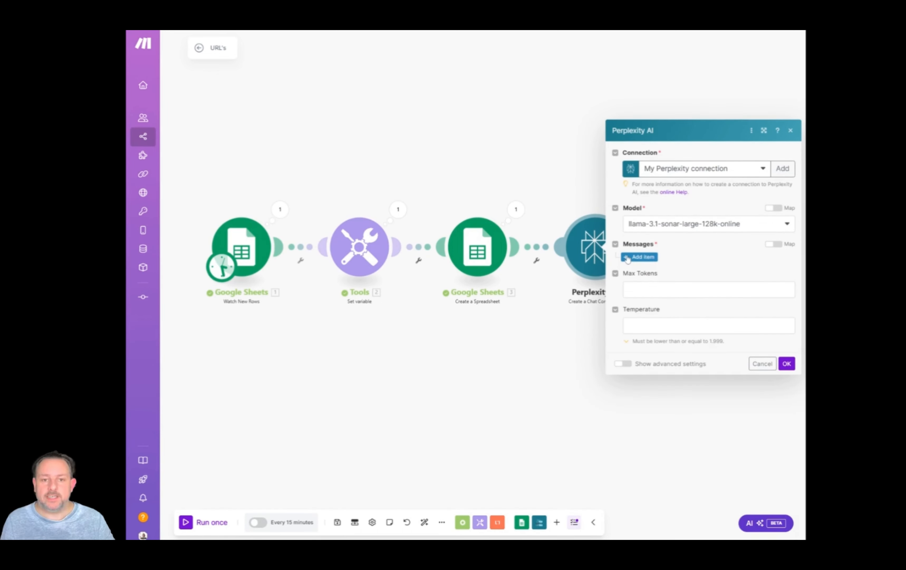
Add a message item with the content "Give me 10 url's from Youtube video's about" followed by the url variable.
click(626, 258)
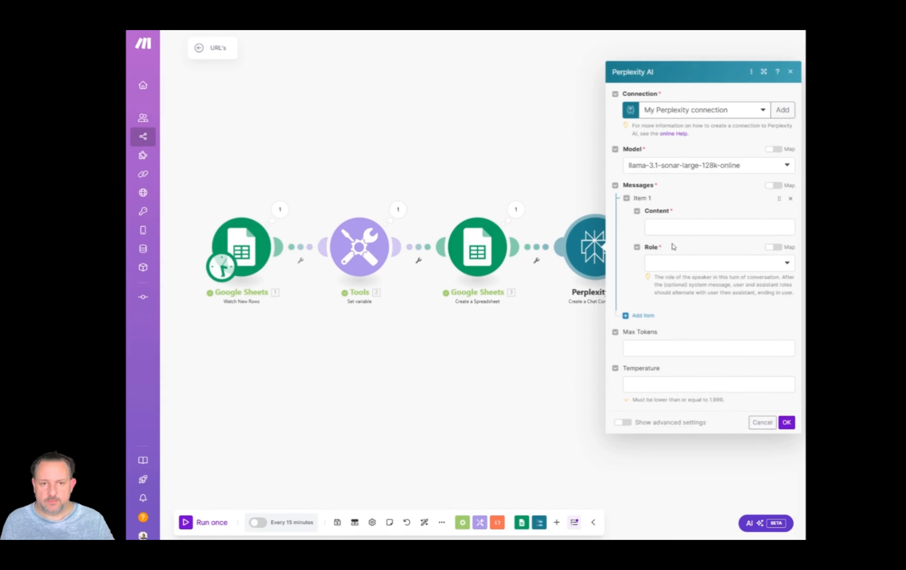
click(719, 227)
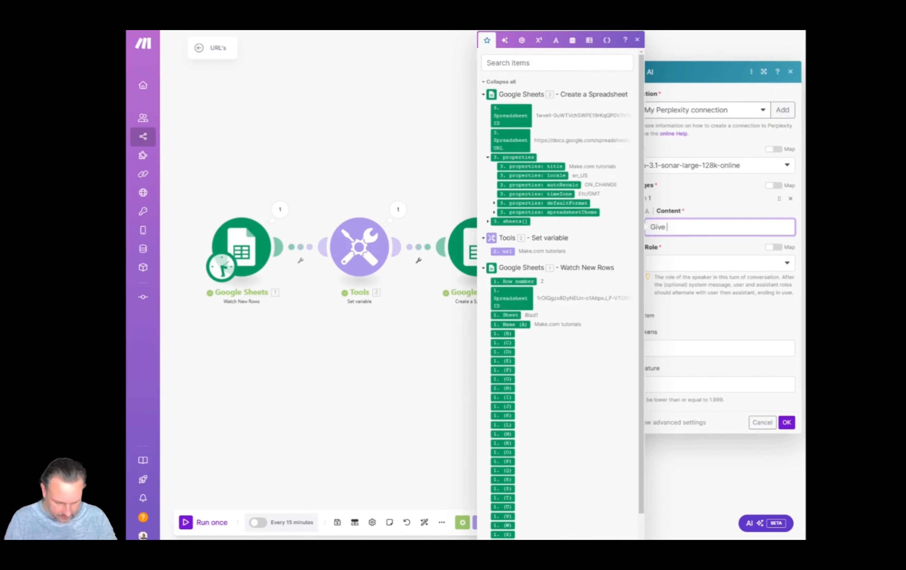
text(Give me 10 url)
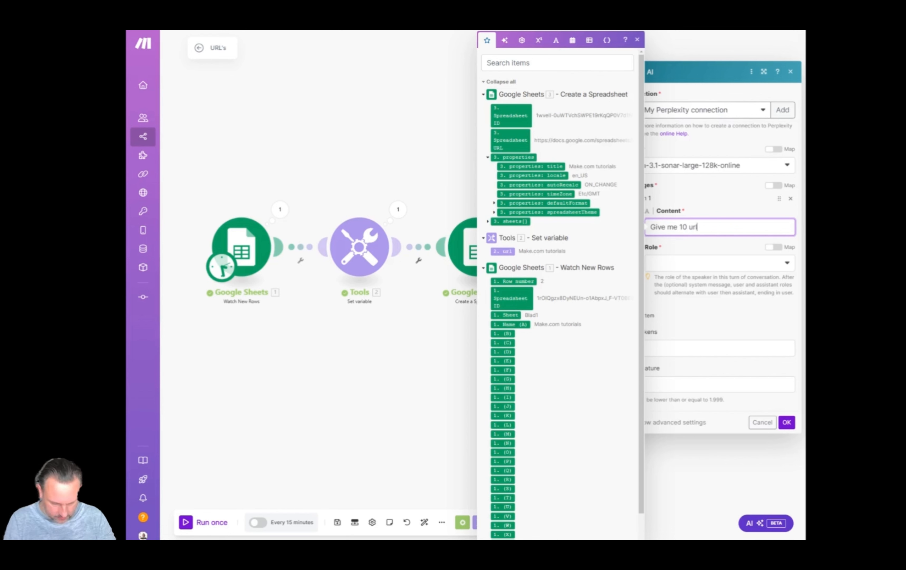
text('s from)
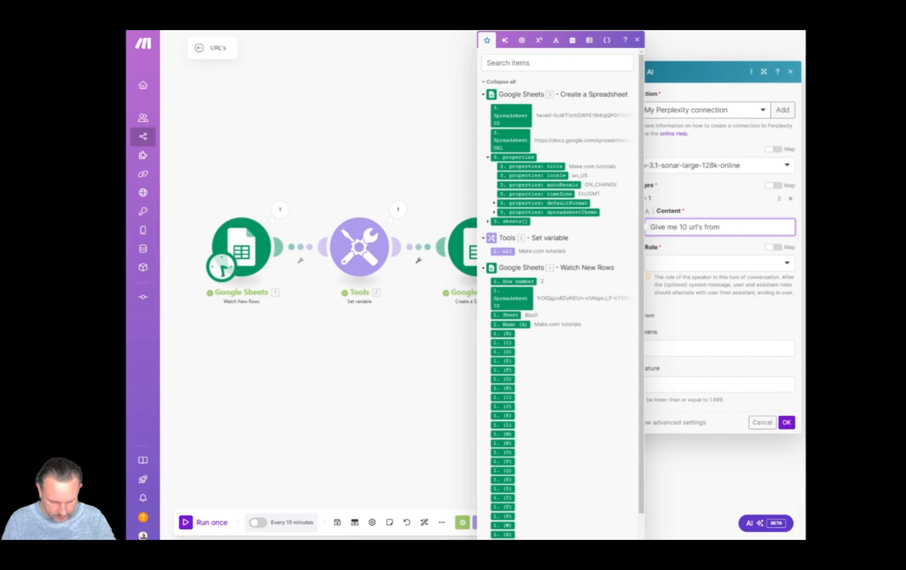
text( Youtube vid)
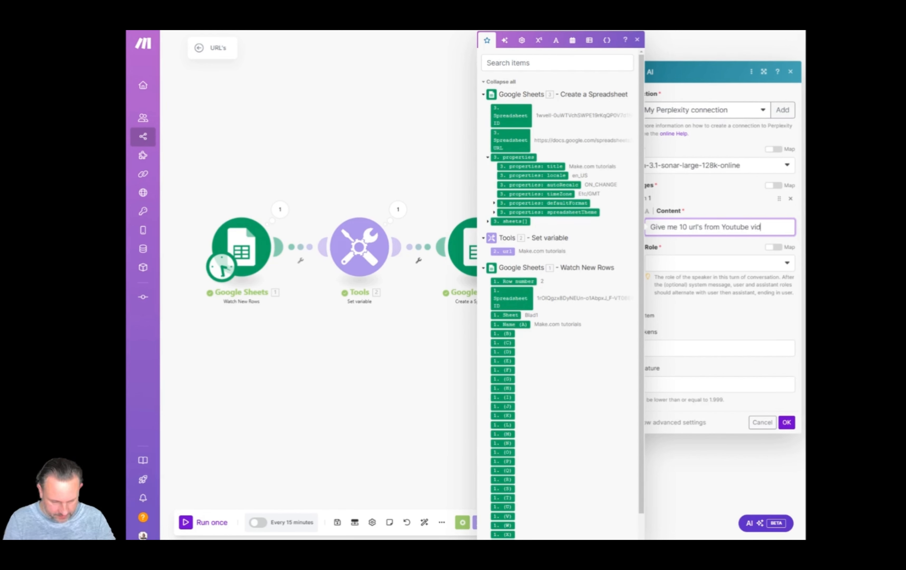
text(eo's a)
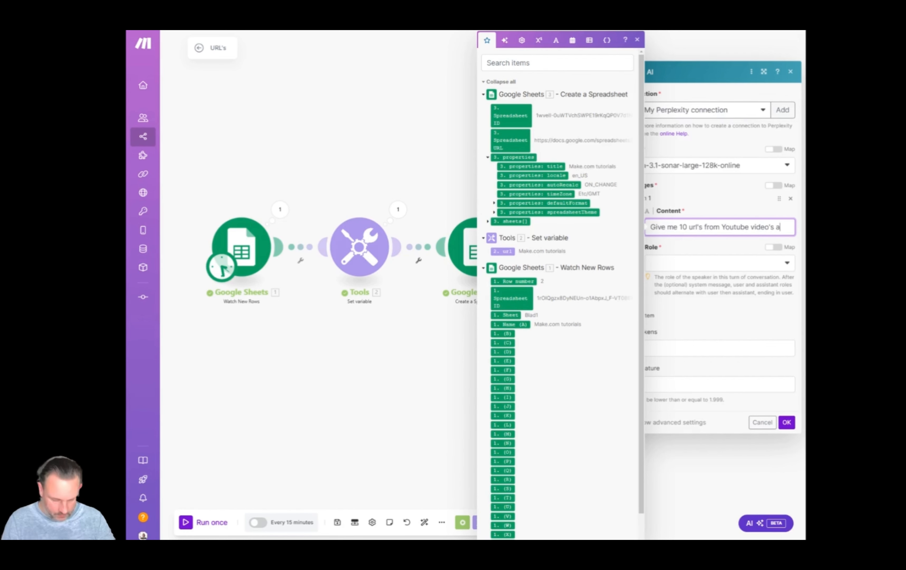
text(bo)
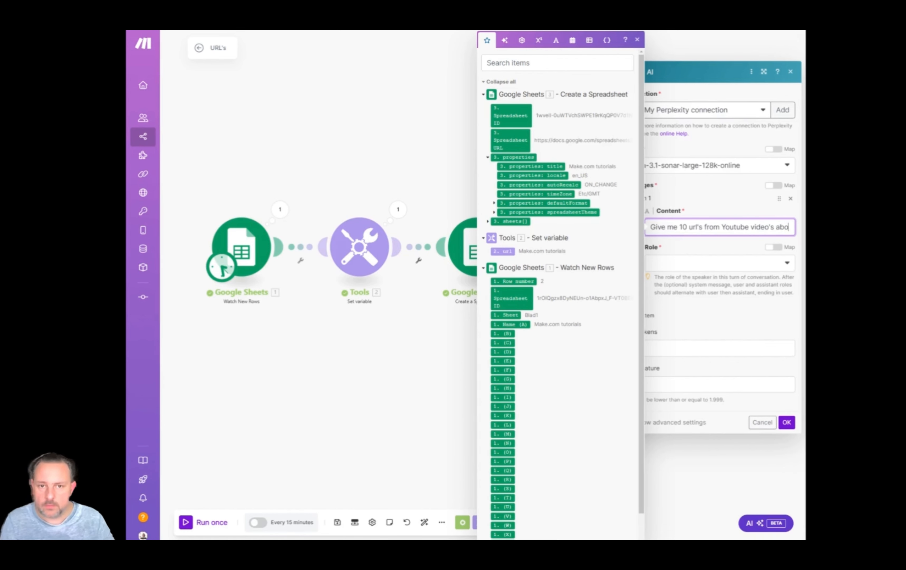
text(ut)
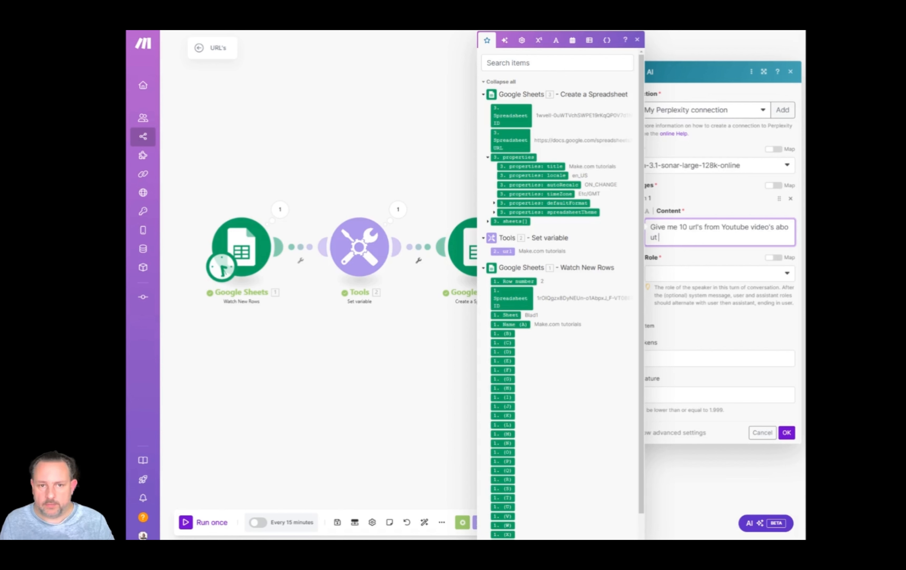
click(503, 251)
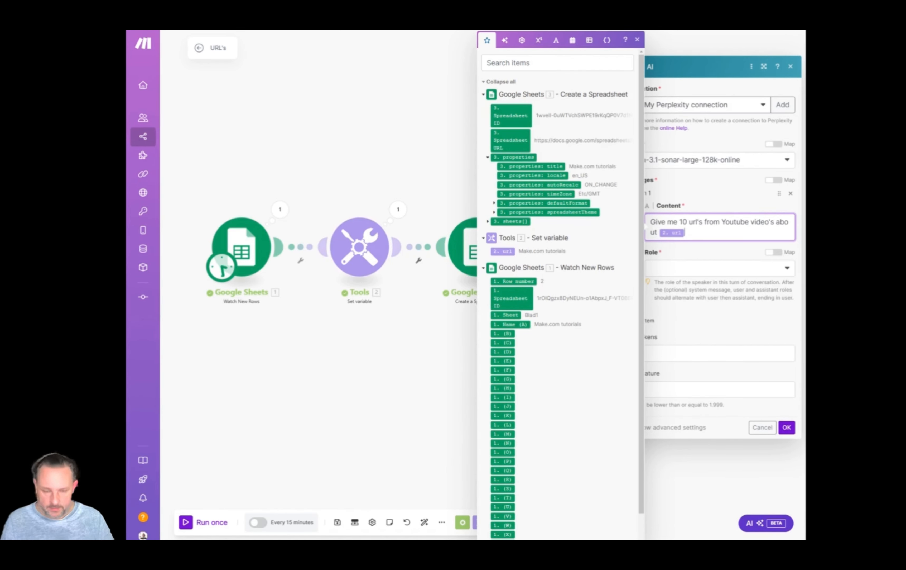
Extend the message content with "and focus on up to date video's but provide always 10 url's about" followed by the url variable.
text(and focu)
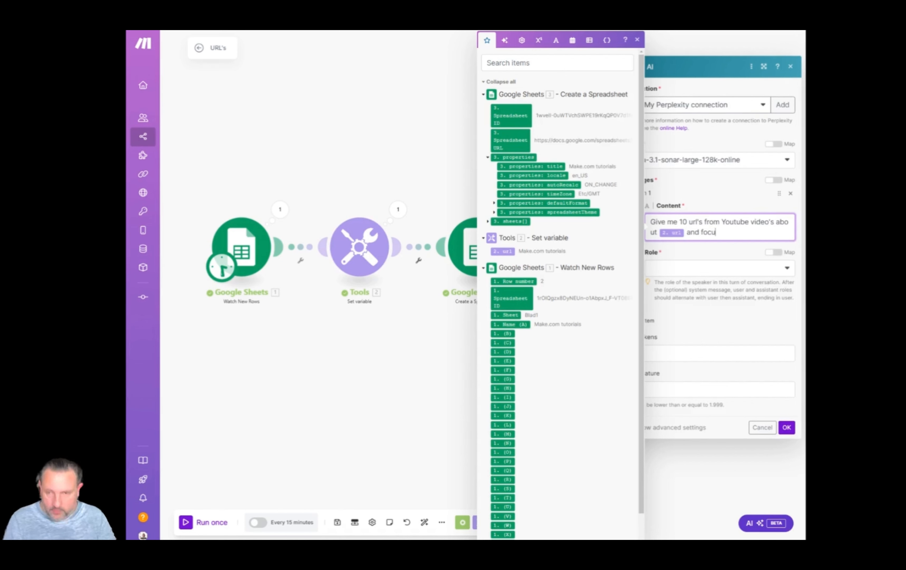
text(s on up)
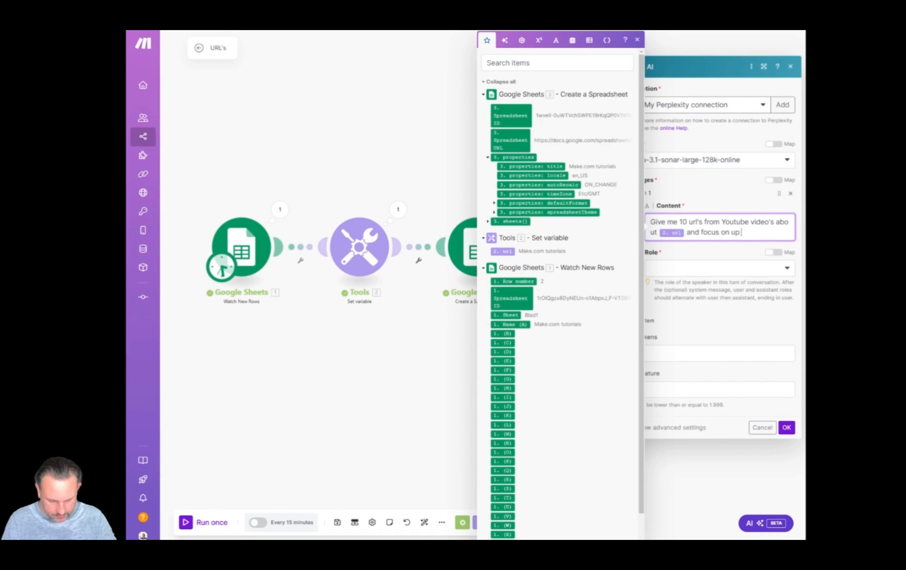
text( to date video's)
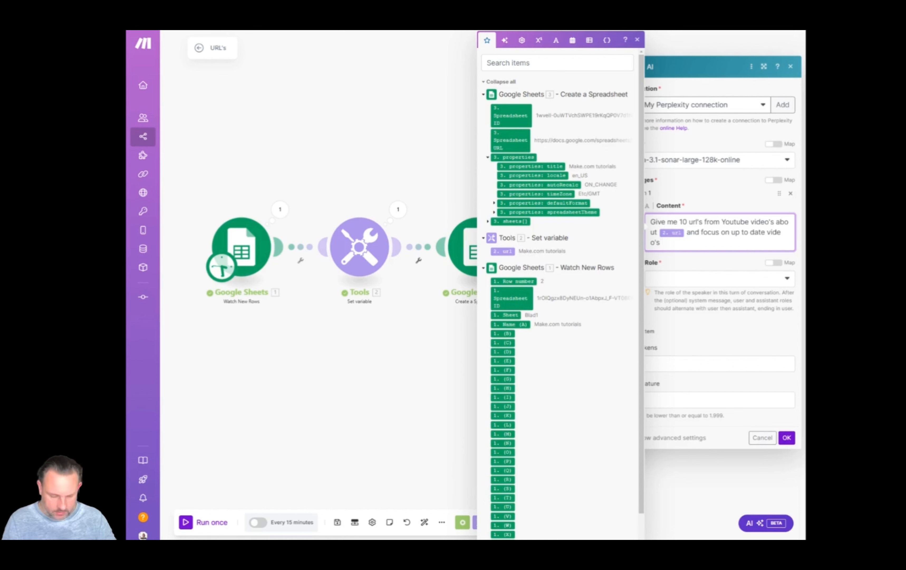
text( but provi)
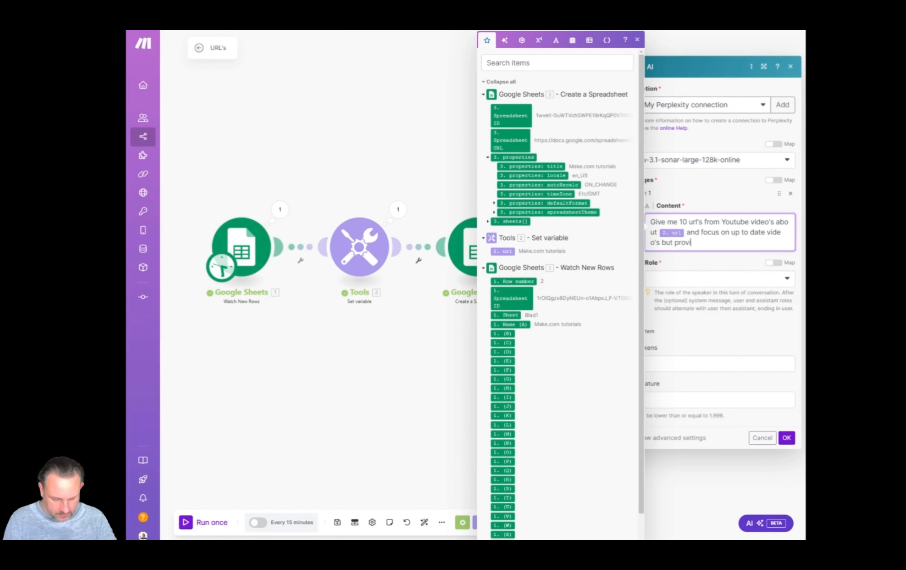
text(de always )
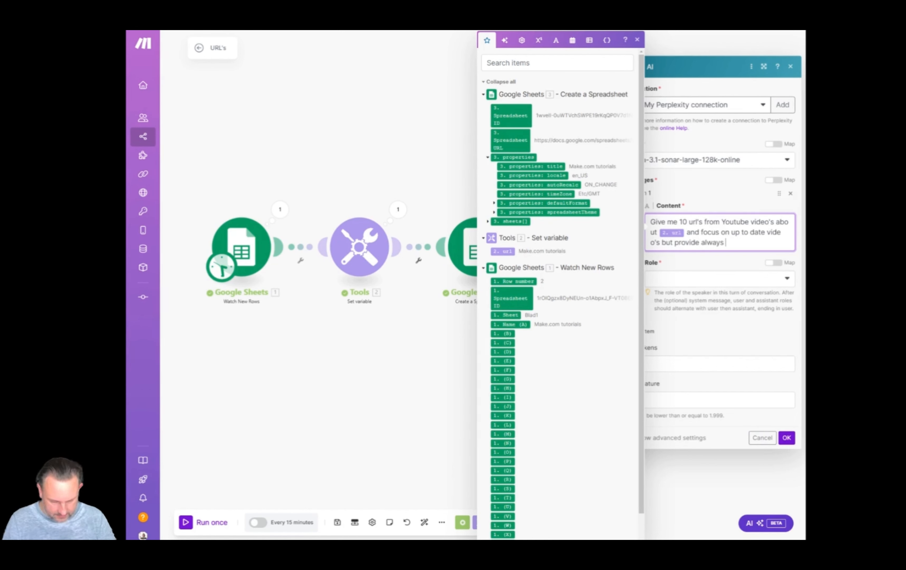
text(10 url)
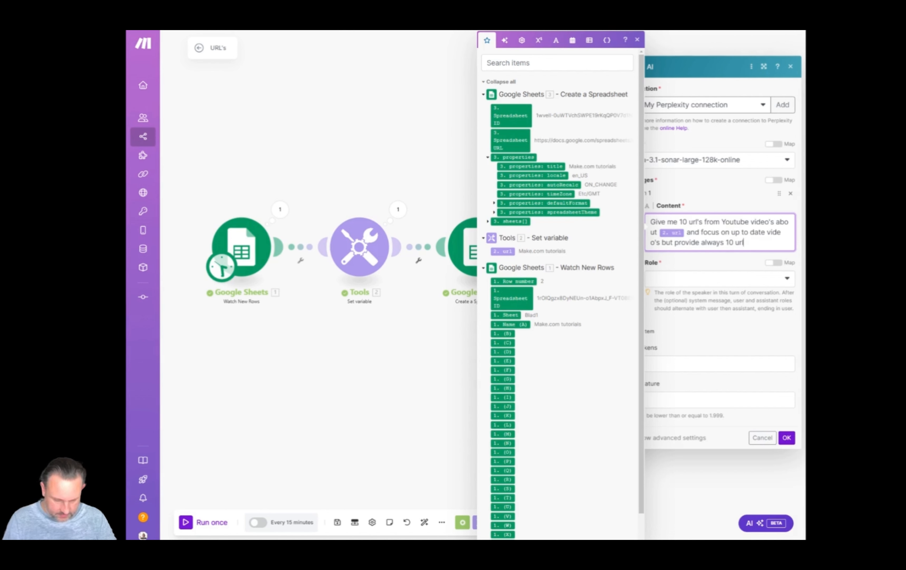
text('s about)
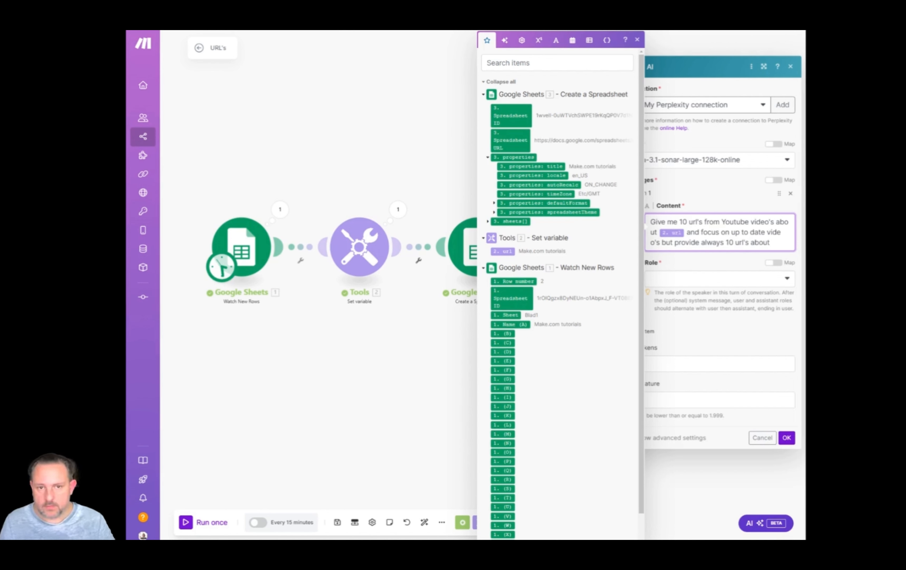
click(531, 250)
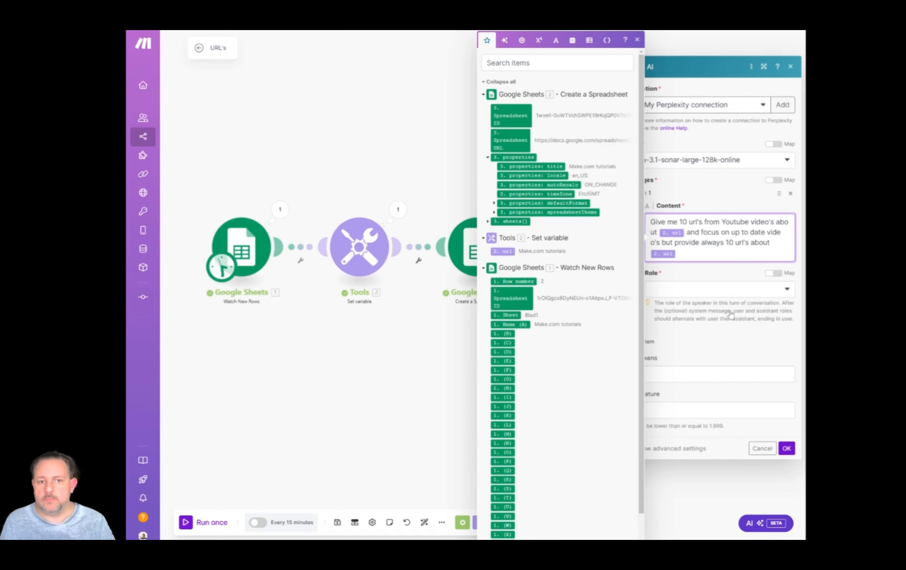
Set the Perplexity AI message's role to User and save the module settings.
click(717, 328)
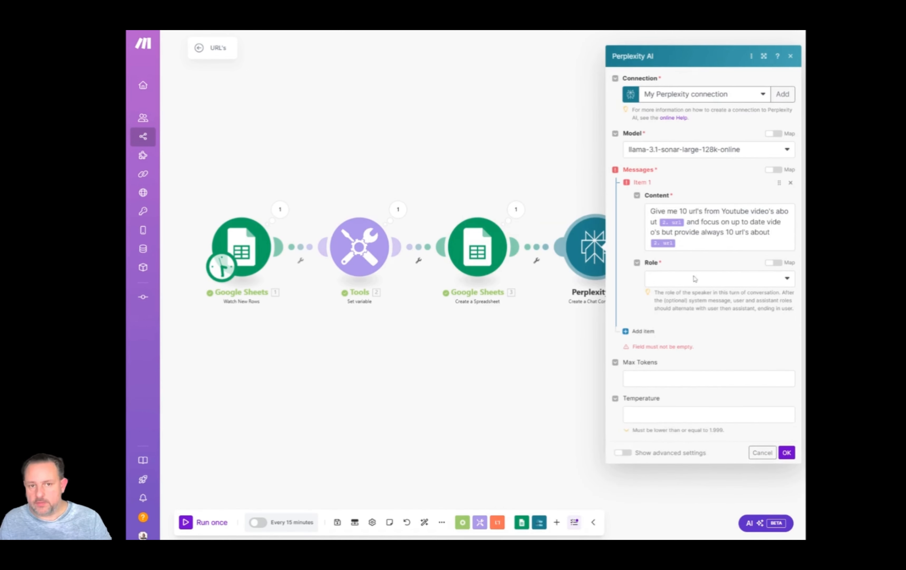
click(694, 278)
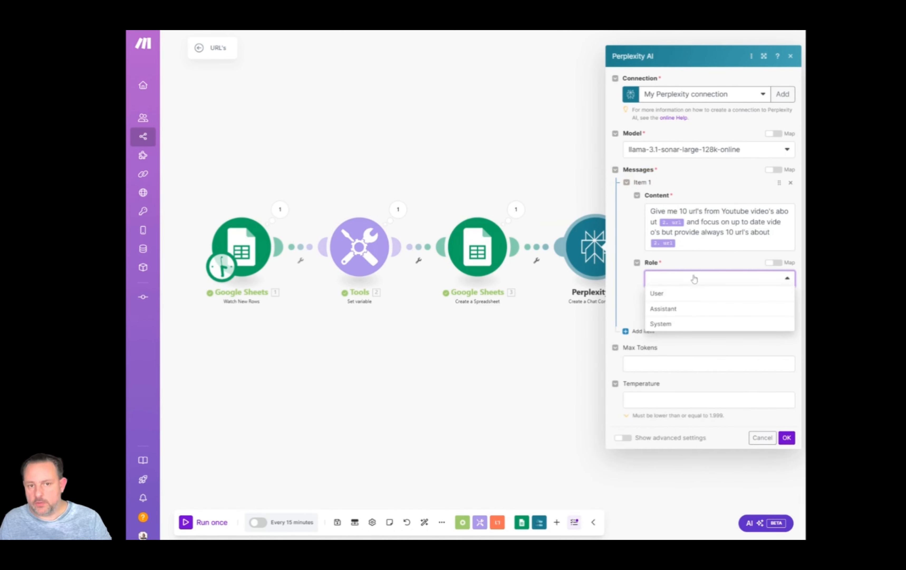
click(674, 295)
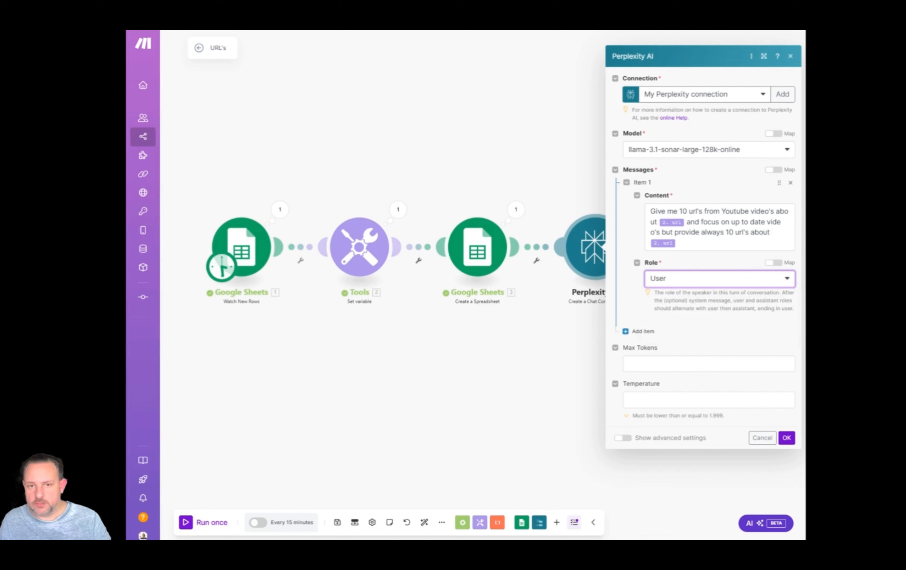
click(787, 437)
Set the Watch New Rows module to start from the manually chosen Make.com tutorials row.
drag(661, 342, 622, 334)
scroll(622, 334, down, 2)
drag(575, 312, 515, 292)
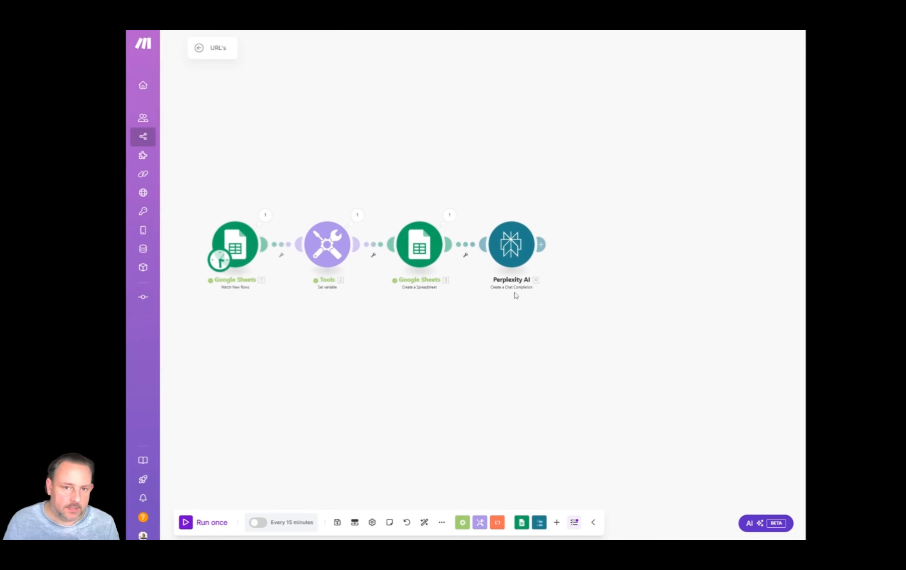
right_click(239, 247)
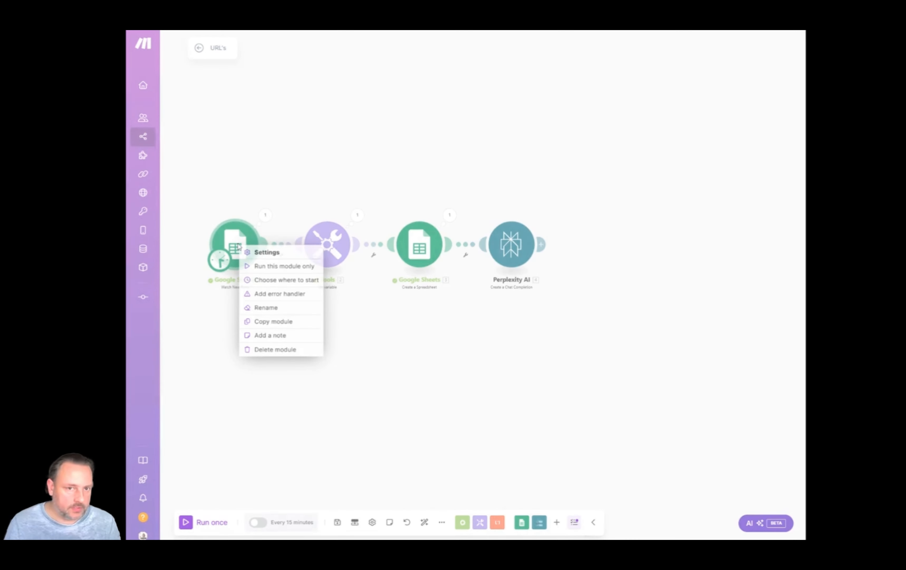
click(298, 280)
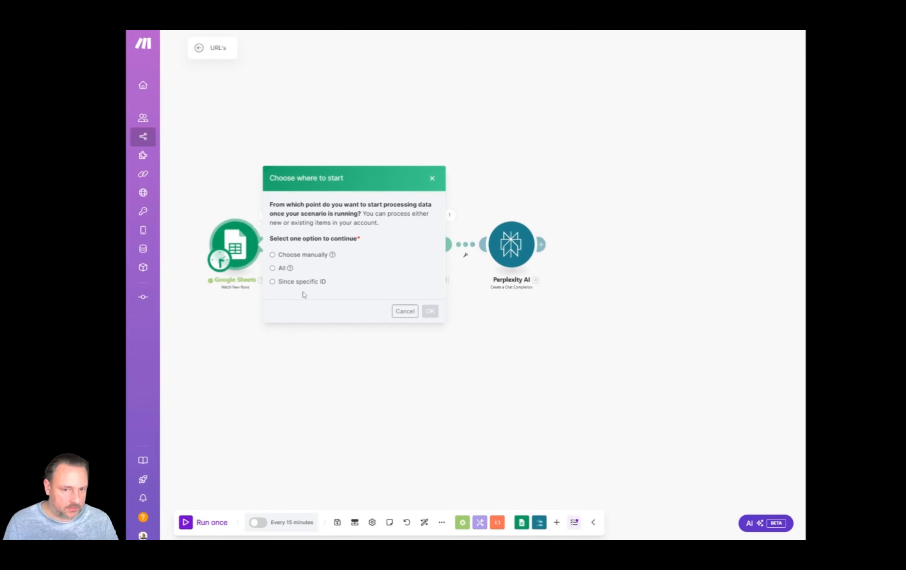
click(272, 255)
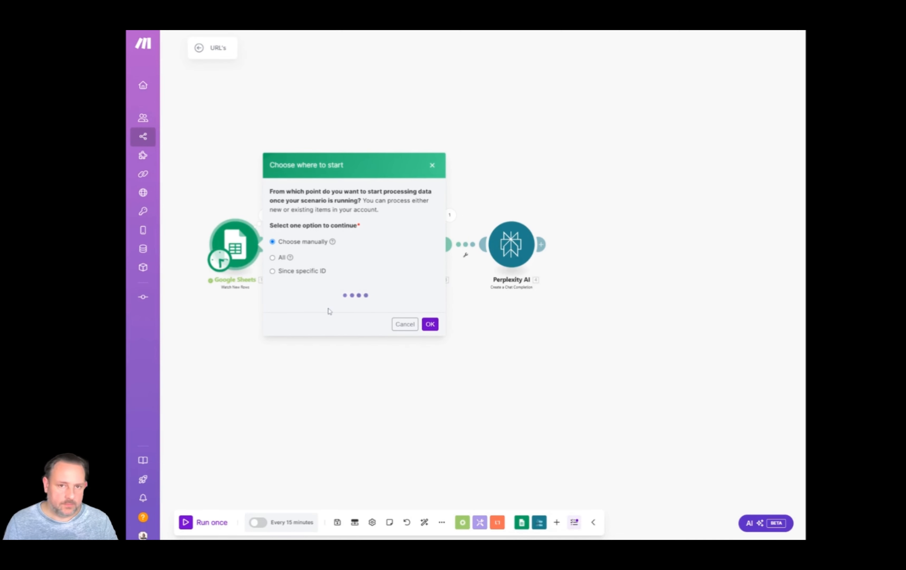
click(305, 262)
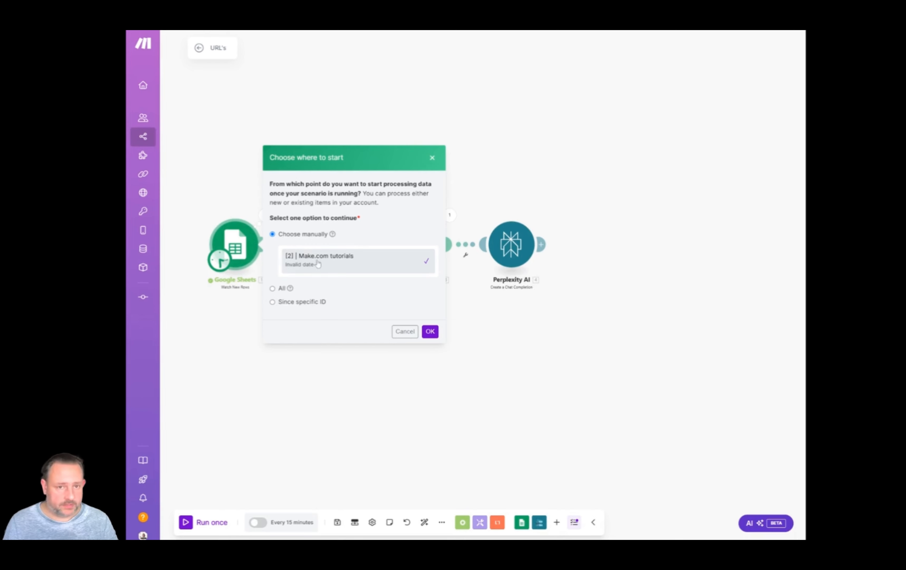
click(432, 332)
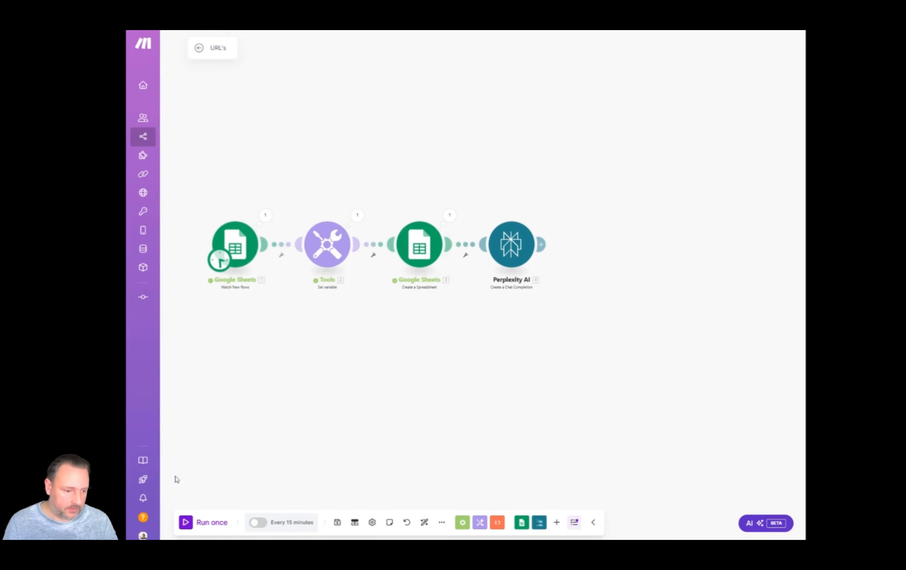
Run the four-module scenario once.
click(186, 522)
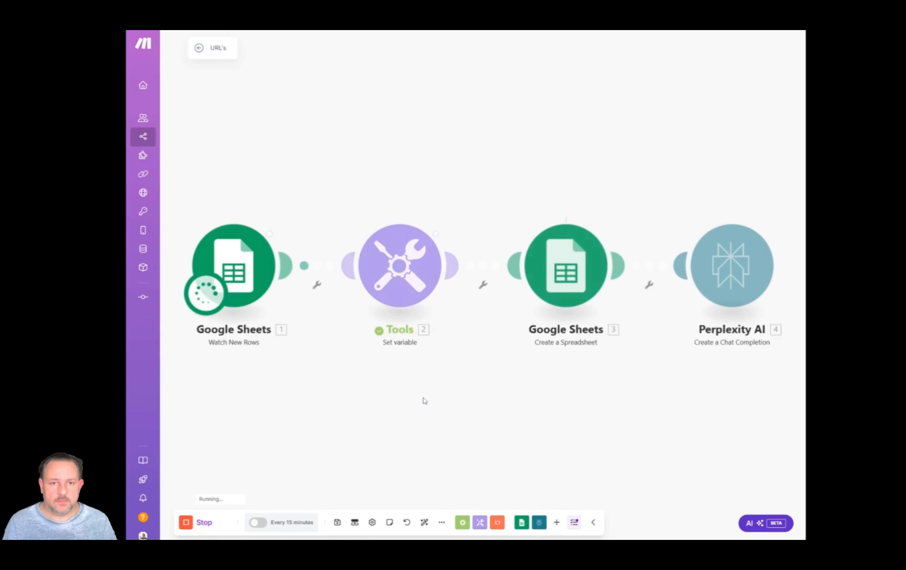
scroll(423, 398, down, 3)
drag(561, 398, 481, 324)
scroll(482, 323, down, 1)
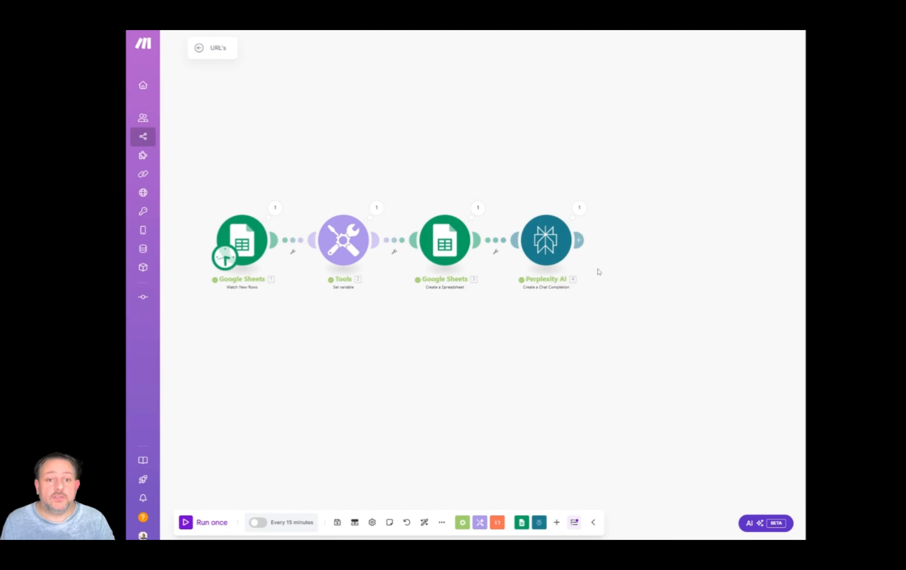
Examine the message content under Choices in the Perplexity AI module's output for the YouTube URLs.
click(579, 208)
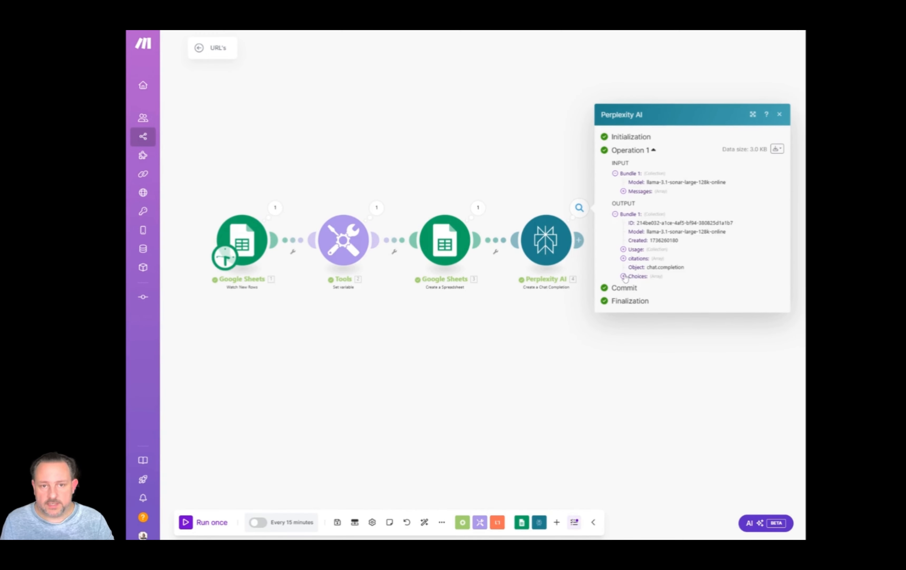
click(634, 276)
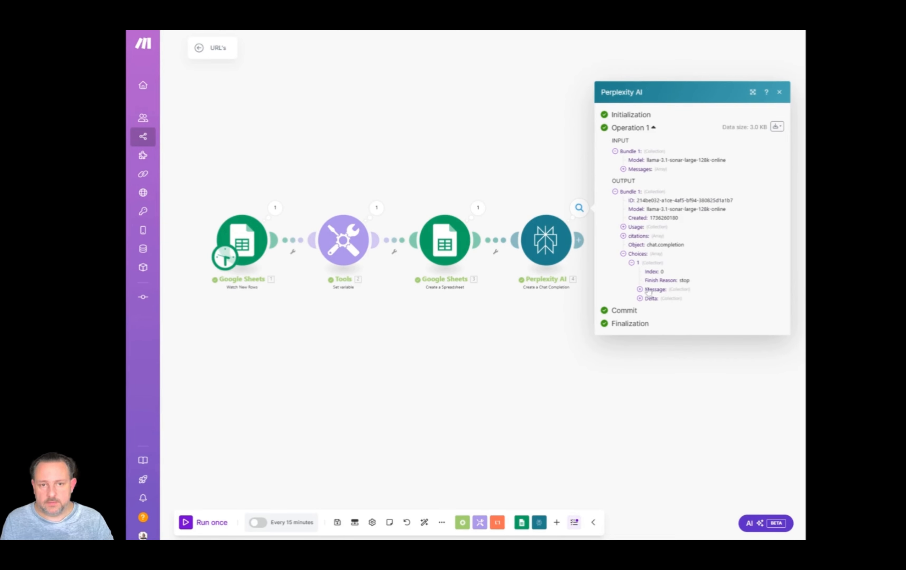
click(641, 289)
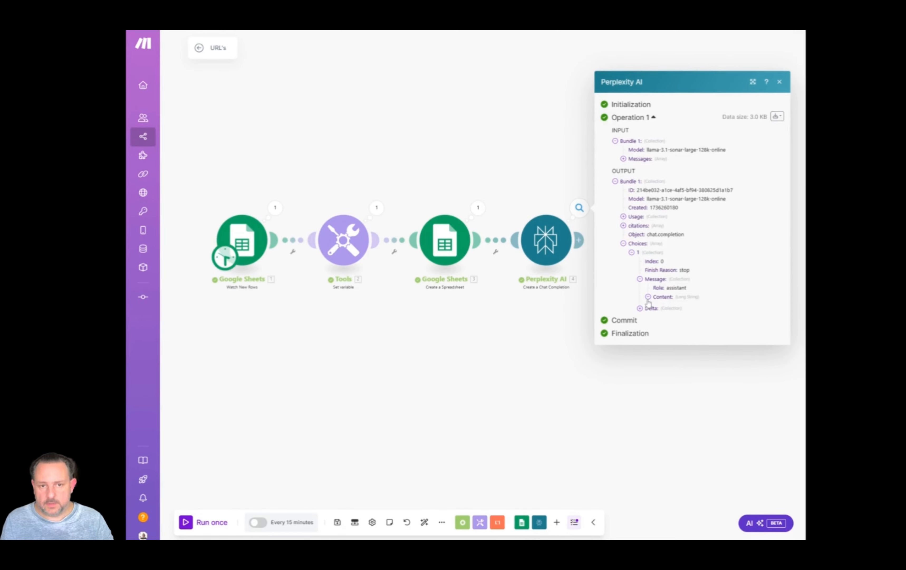
click(648, 297)
scroll(641, 260, down, 10)
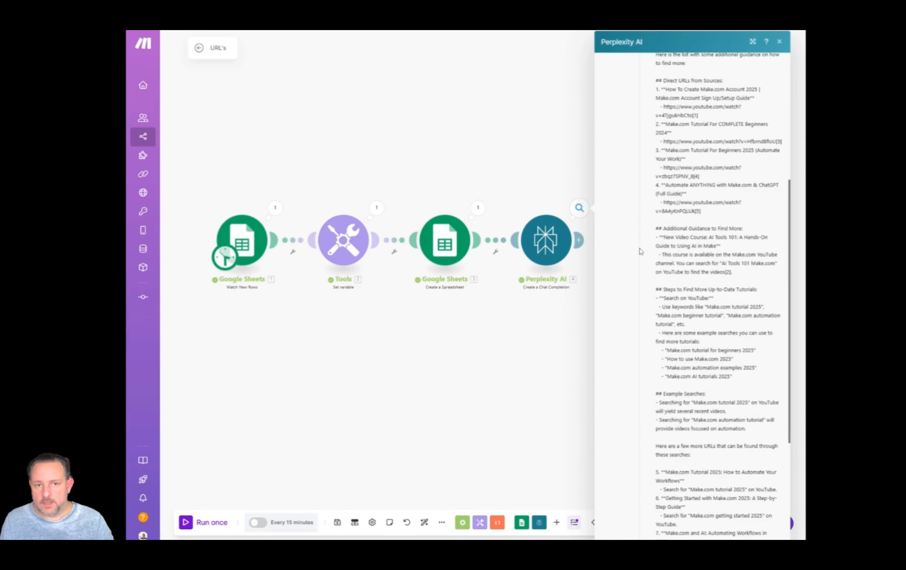
scroll(641, 252, up, 1)
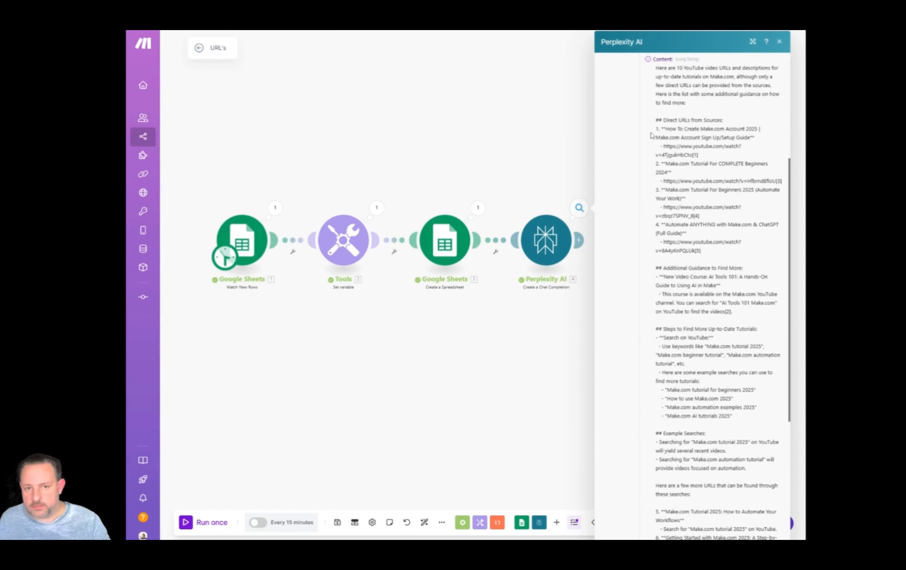
scroll(652, 135, down, 4)
scroll(651, 155, down, 3)
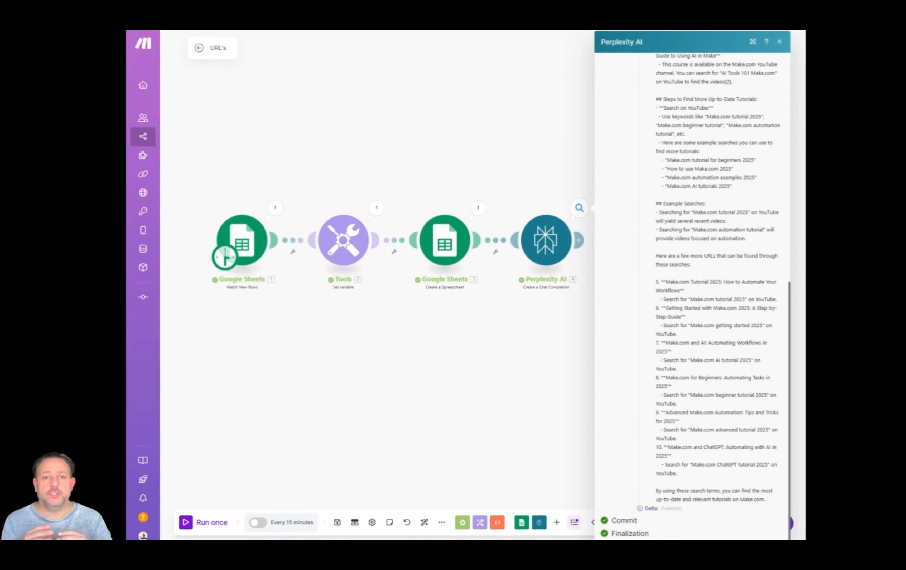
scroll(686, 337, up, 15)
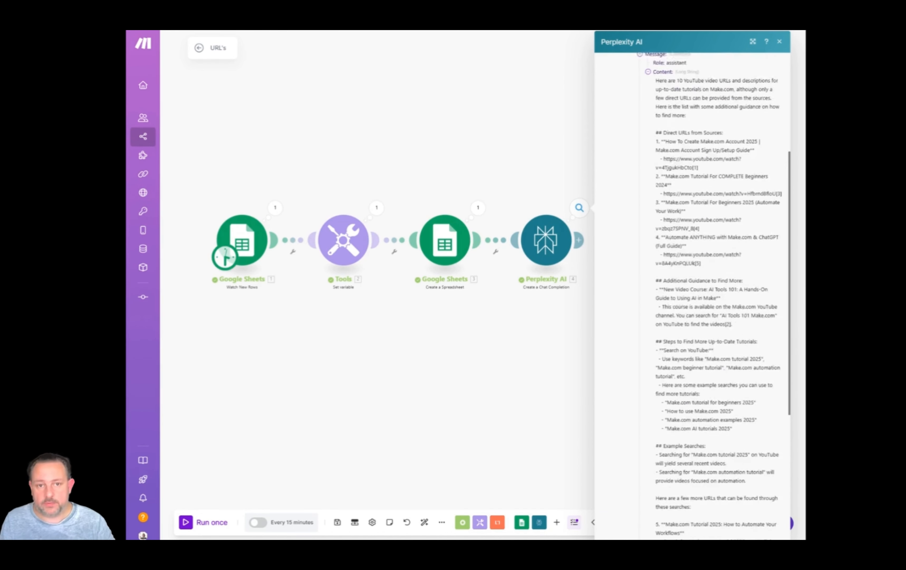
scroll(702, 260, down, 2)
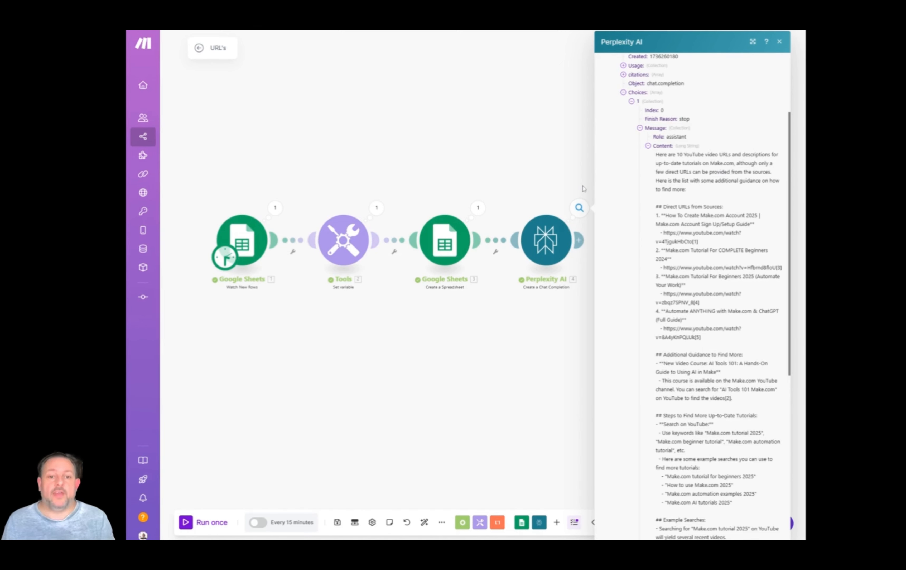
click(568, 155)
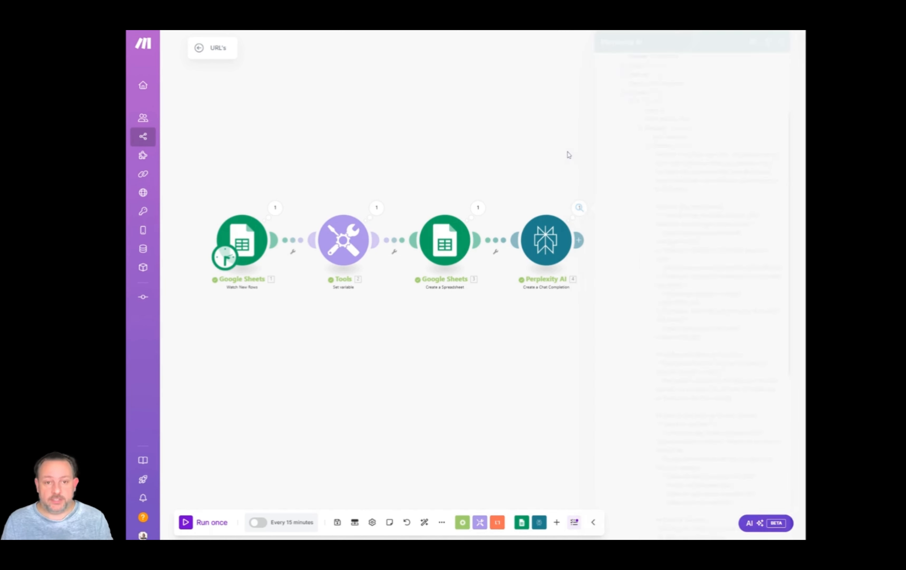
Add an OpenAI Create a Chat Completion module after the Perplexity AI module.
scroll(568, 164, down, 2)
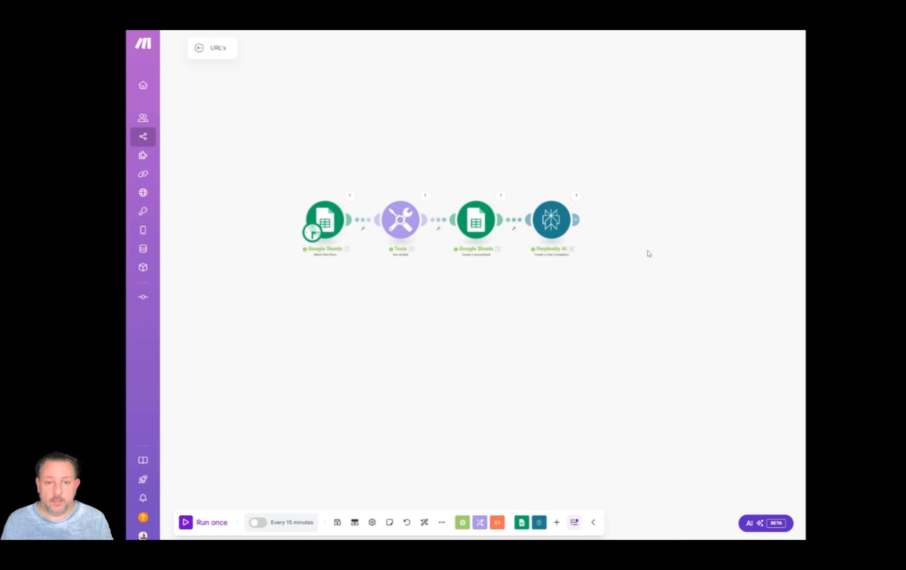
drag(649, 253, 556, 253)
click(484, 219)
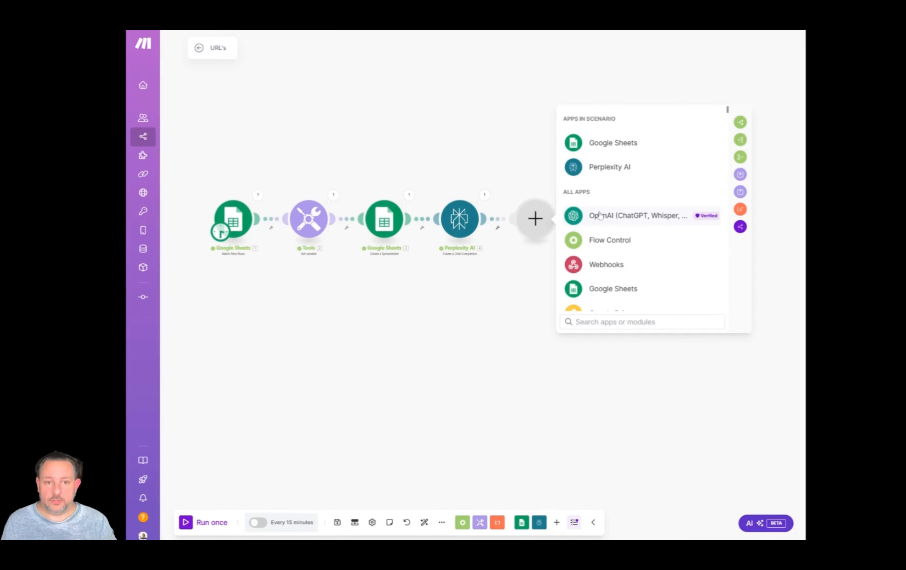
click(599, 215)
click(627, 246)
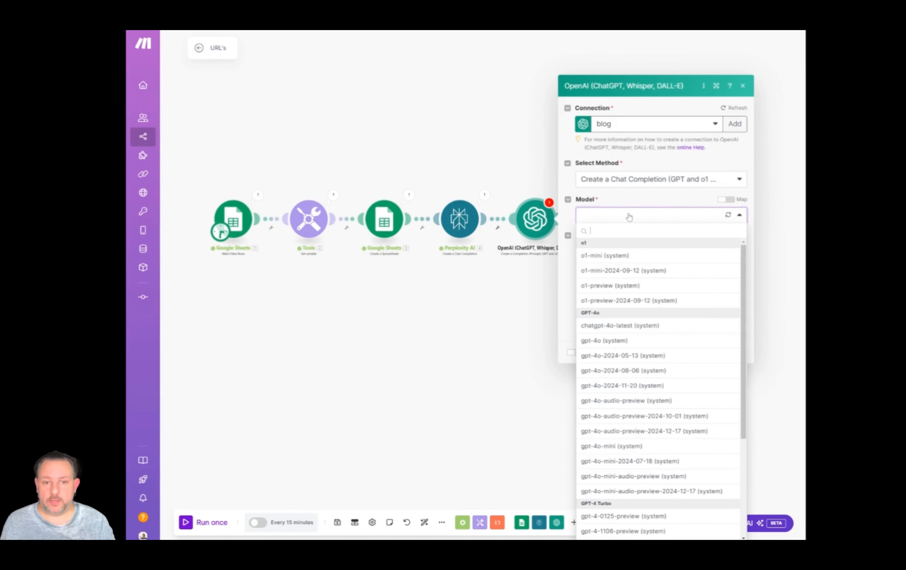
Set the OpenAI module's model to gpt-4 and add a message with the role User.
scroll(648, 309, down, 3)
scroll(648, 310, down, 2)
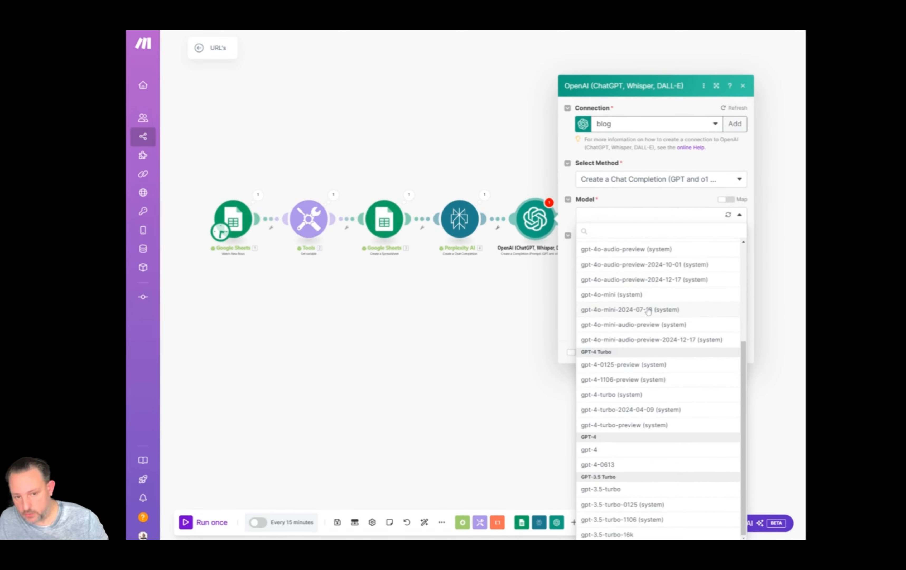
click(627, 451)
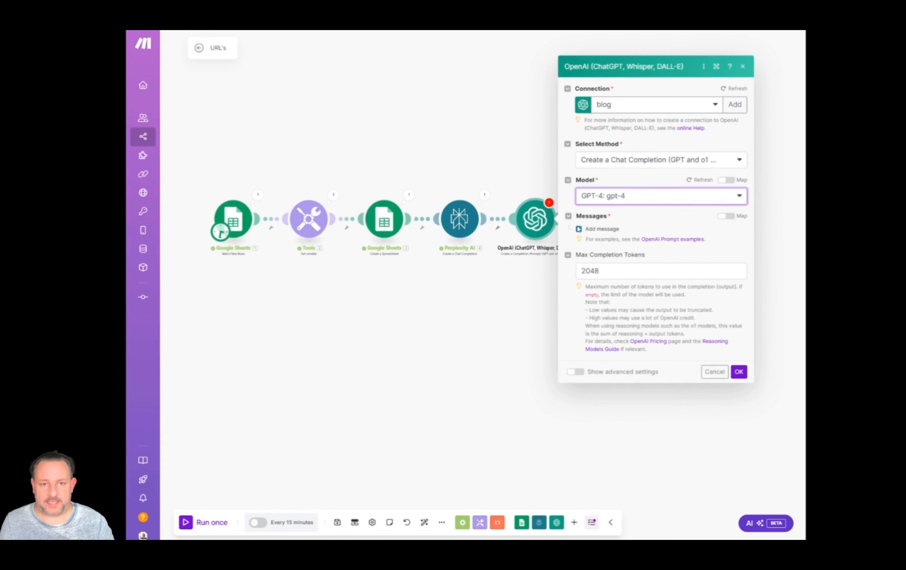
click(600, 228)
click(643, 241)
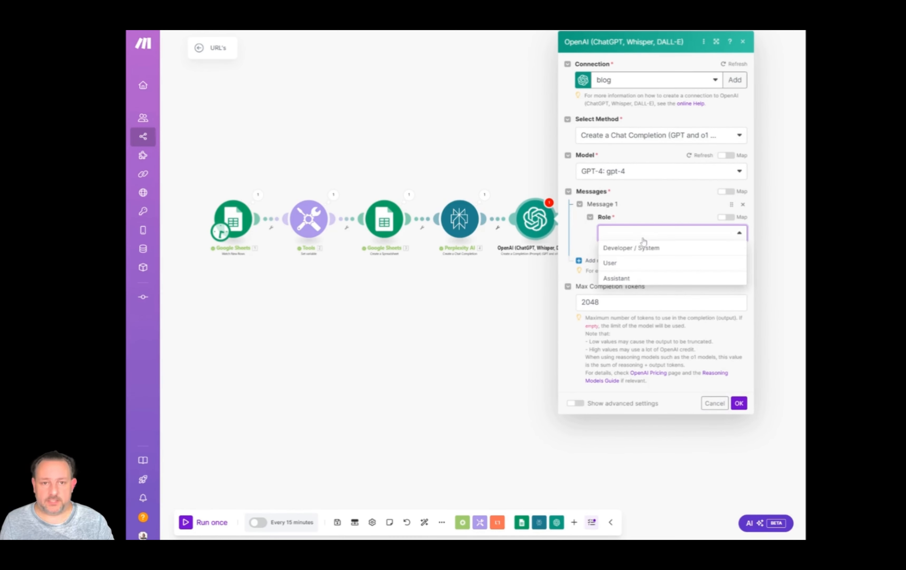
click(637, 268)
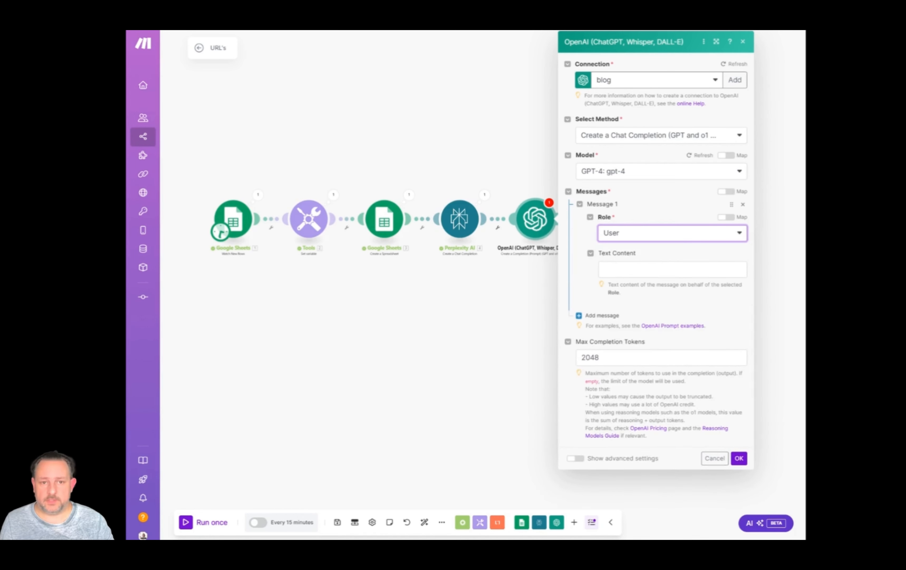
Begin the user message's text content with "Here is the info>>" followed by the Perplexity AI module's Choices Message Content value.
click(640, 269)
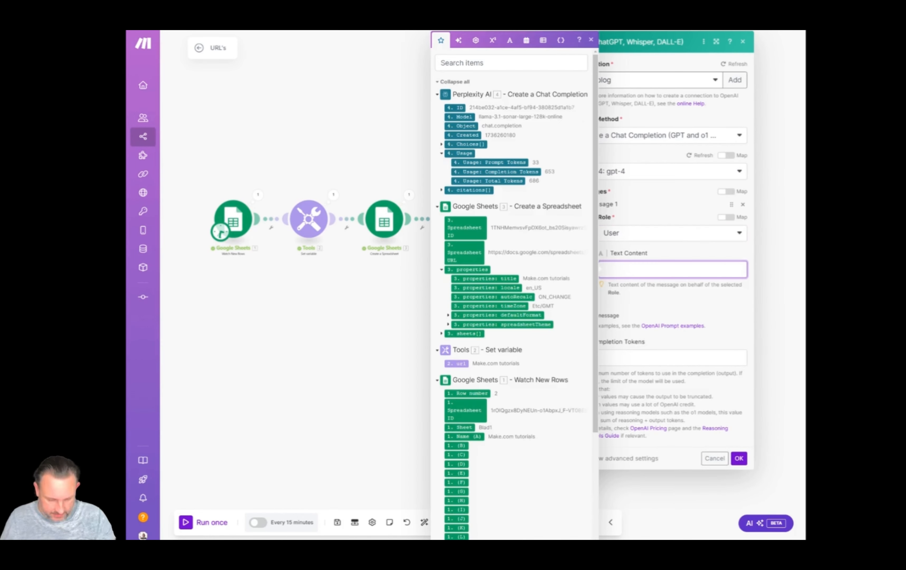
text(Here is the info>>)
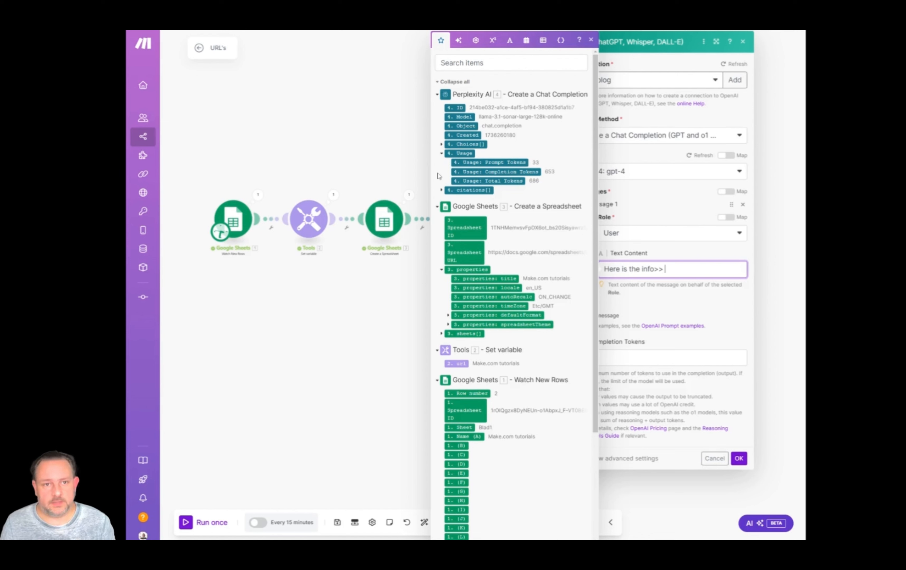
click(441, 145)
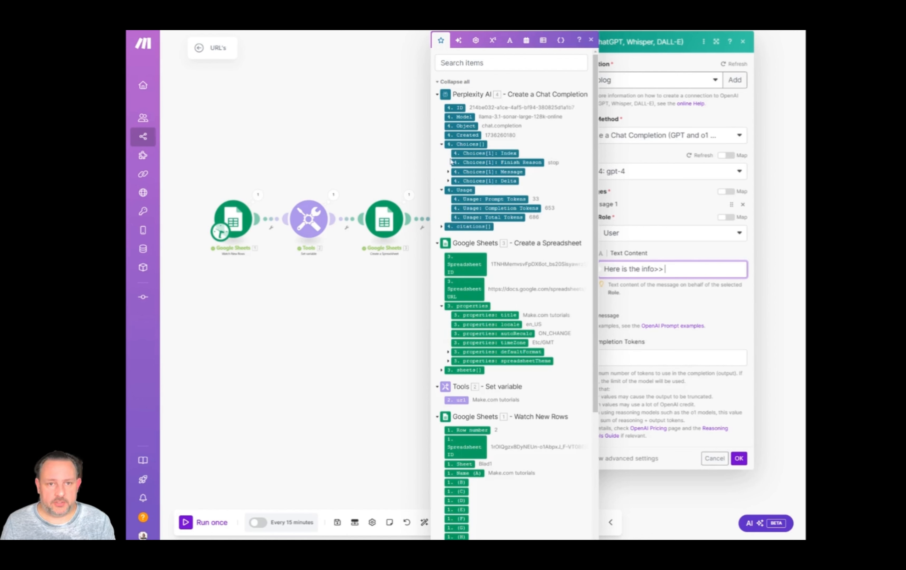
click(452, 172)
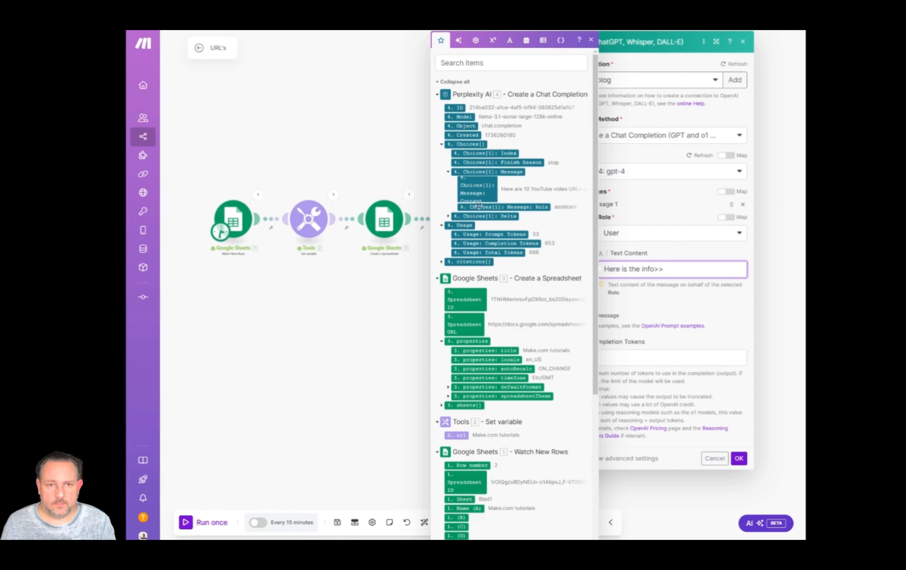
click(477, 190)
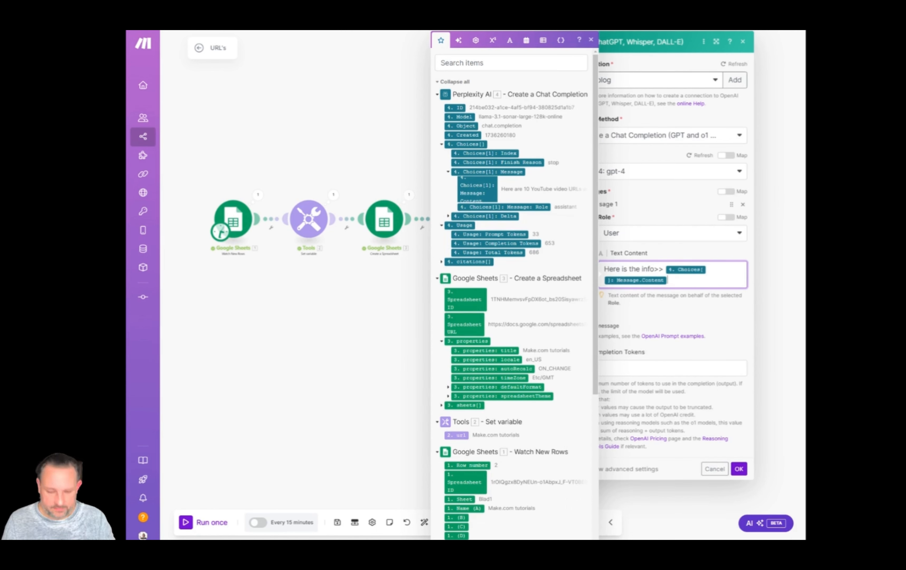
Append the instruction "give the 10 url's as JSON output" after the mapped Perplexity AI content in the message text.
text(give the )
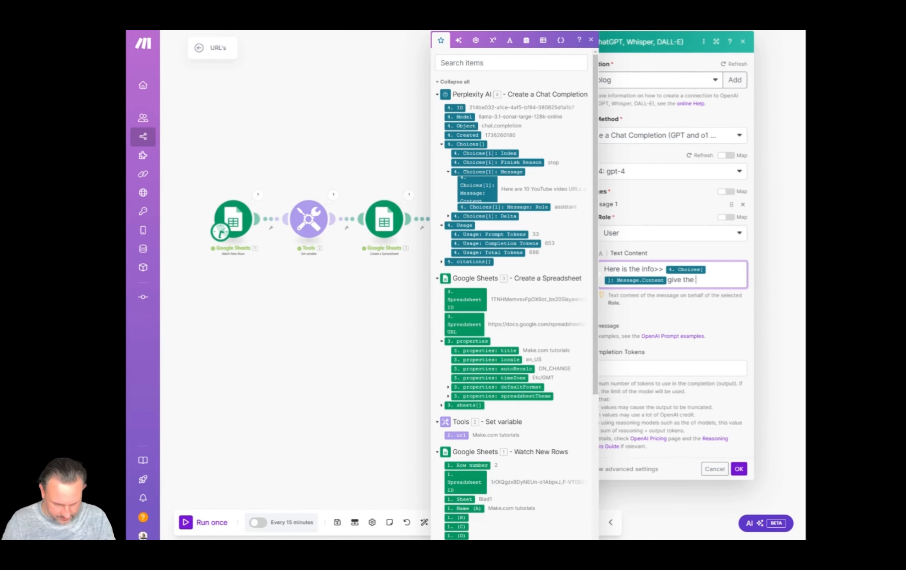
text(10 url's)
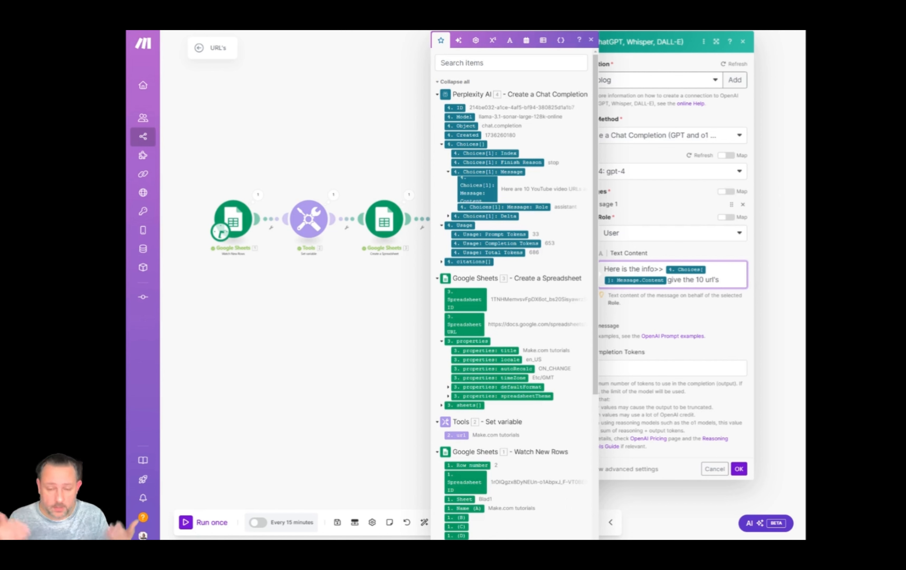
text( as )
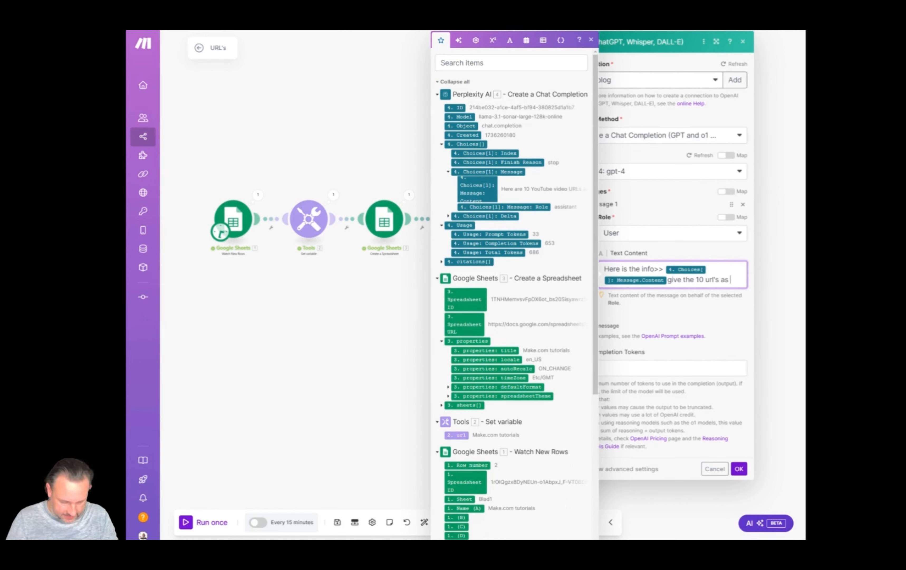
text(JSON)
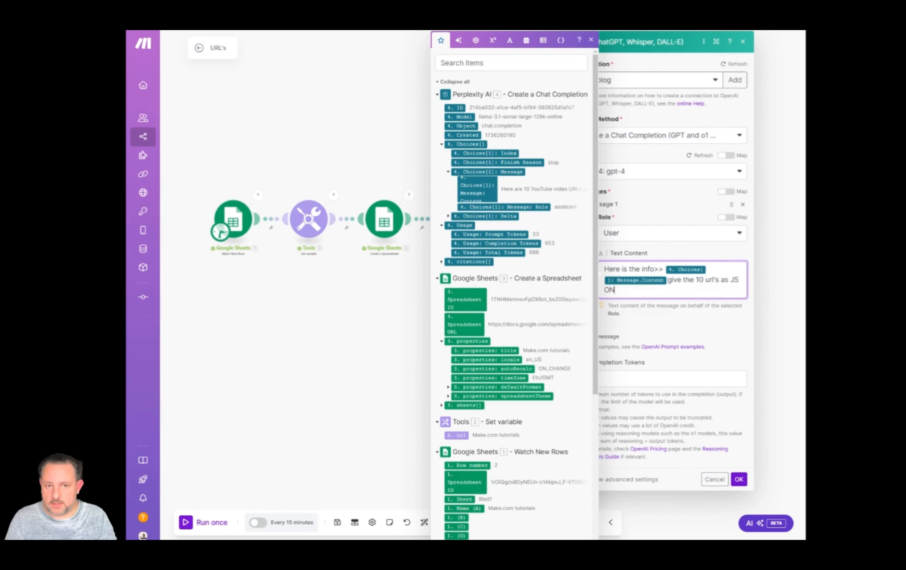
text( output)
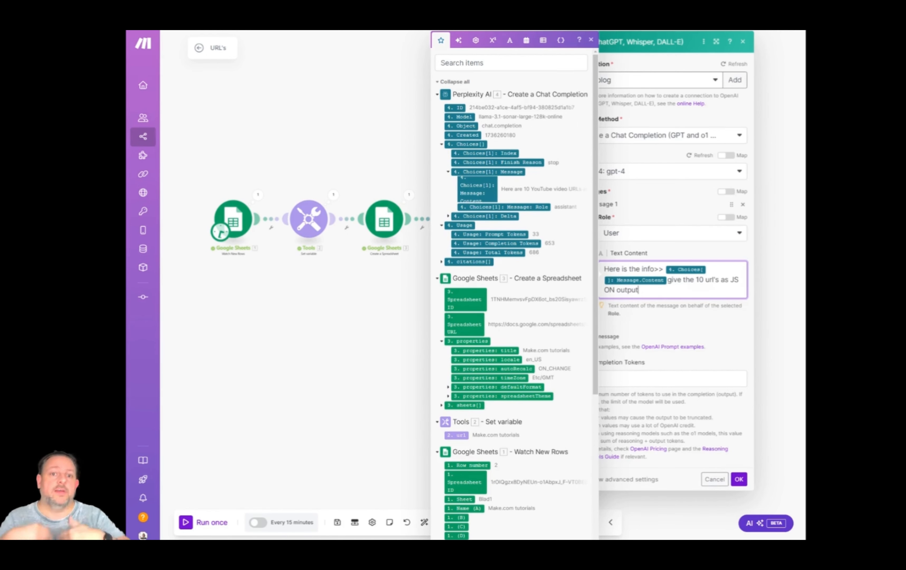
click(658, 335)
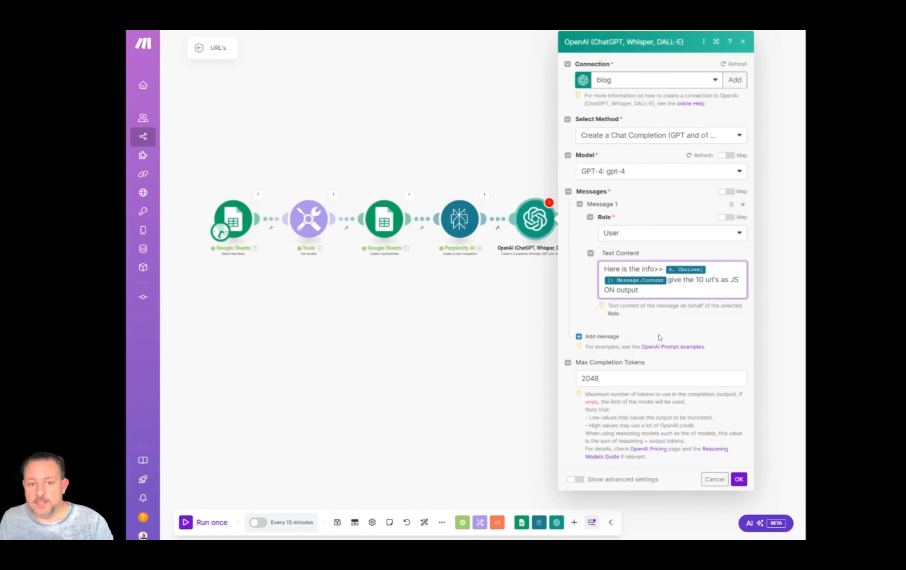
Show the OpenAI module's advanced settings, set the Response Format to JSON Object and save the module.
click(576, 481)
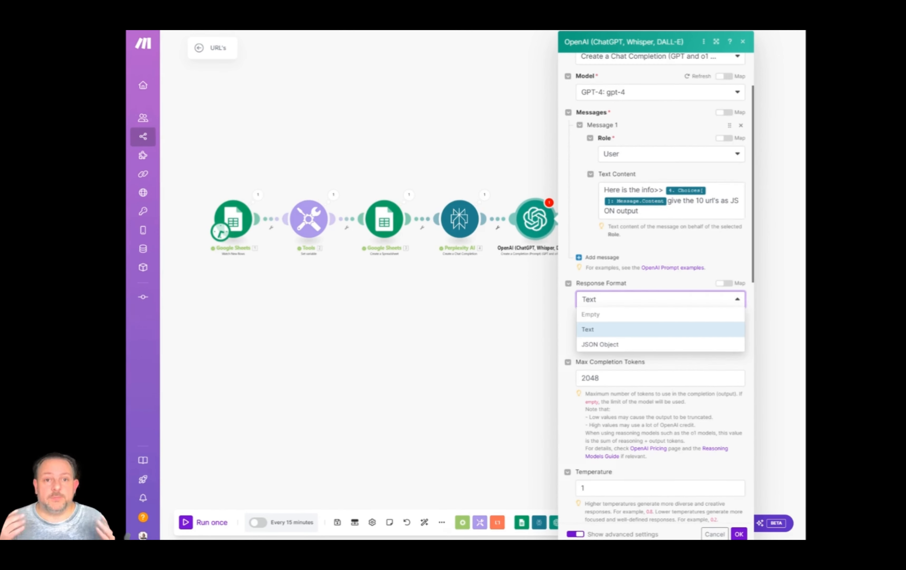
click(618, 343)
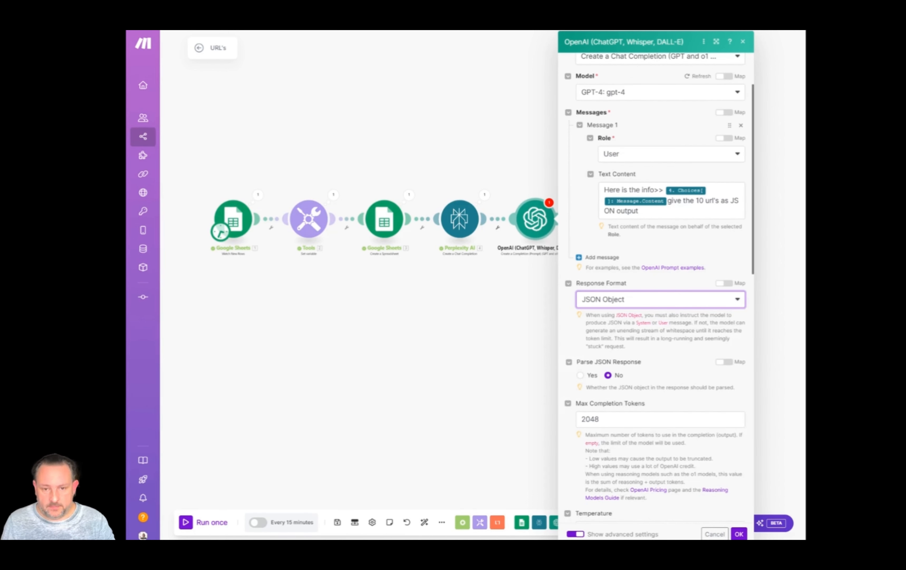
click(739, 534)
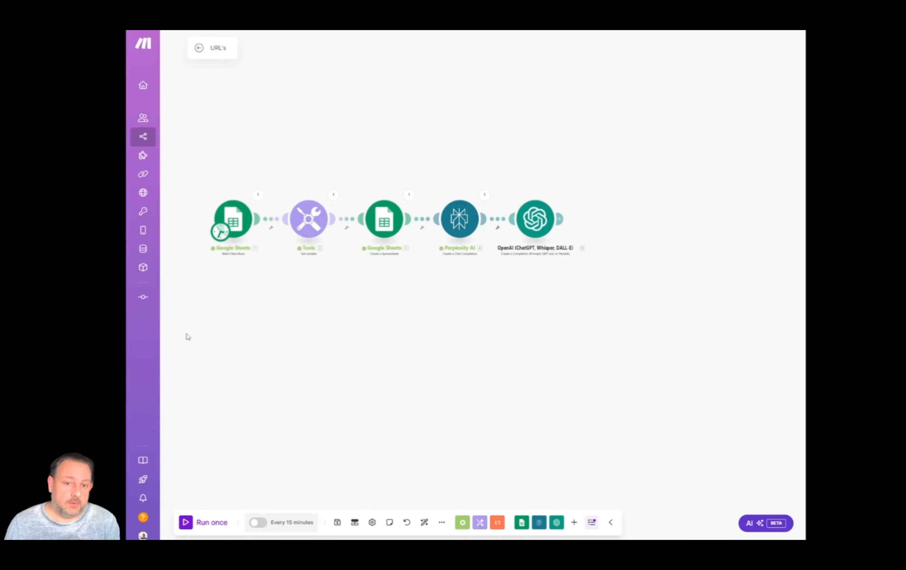
Set the Google Sheets Watch New Rows trigger to start manually from row 2, "Make.com tutorials".
right_click(233, 225)
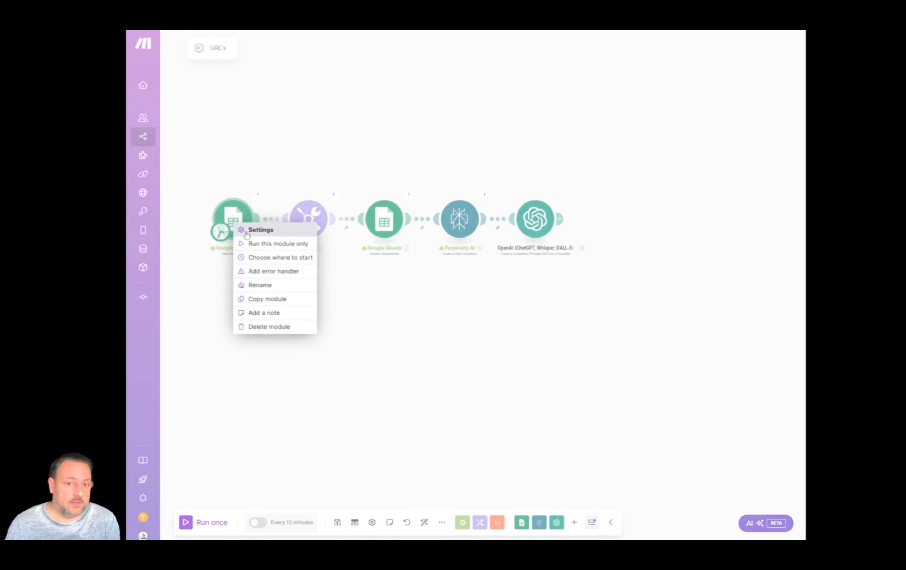
click(257, 257)
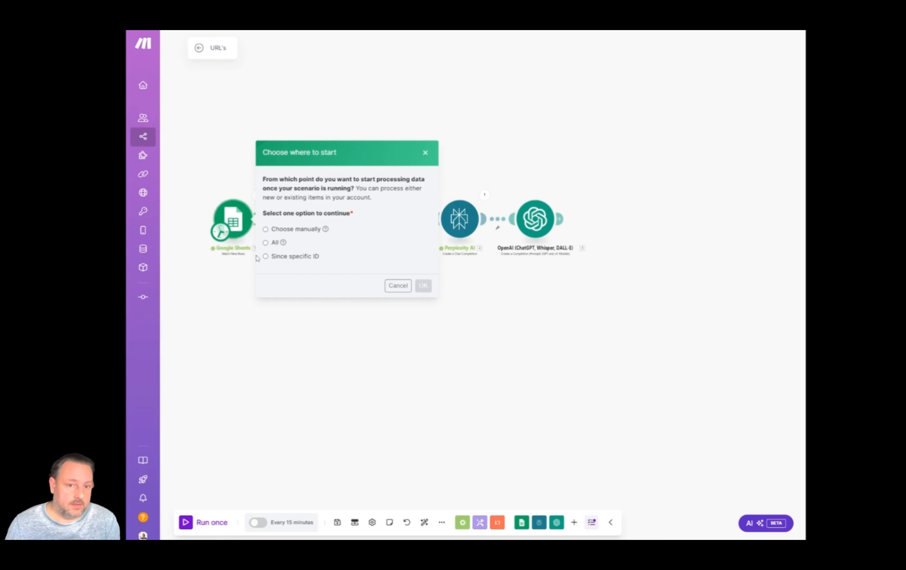
click(266, 229)
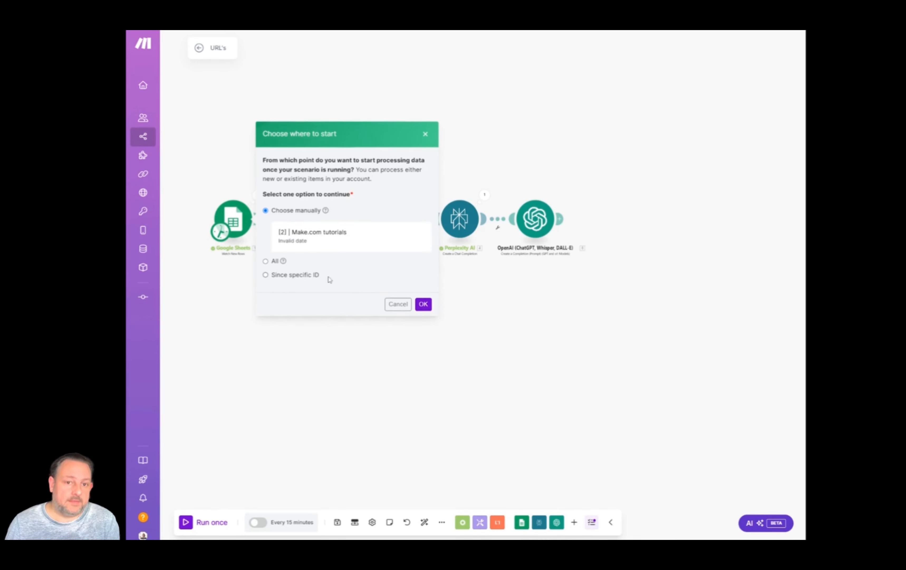
click(303, 243)
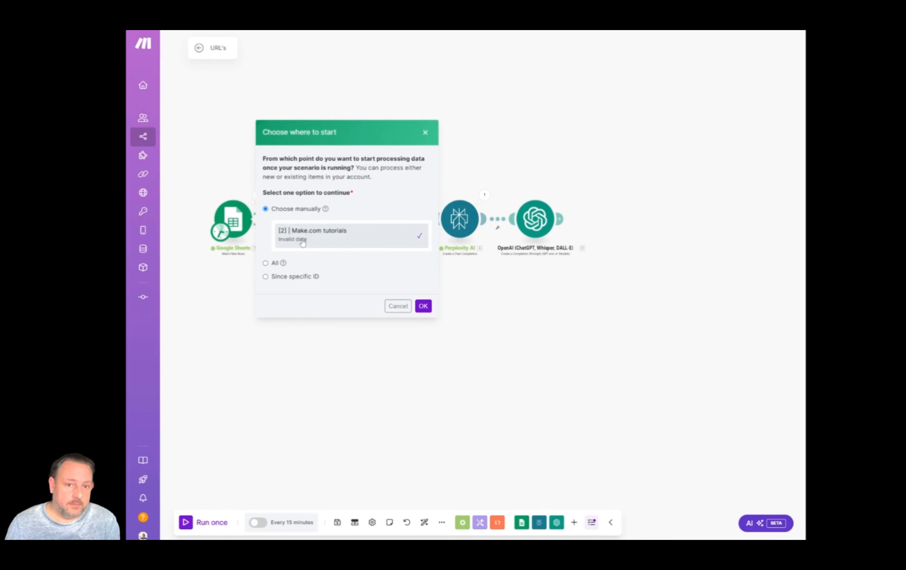
click(423, 306)
Run the five-module scenario once and examine the OpenAI module's operation details for the error.
click(190, 525)
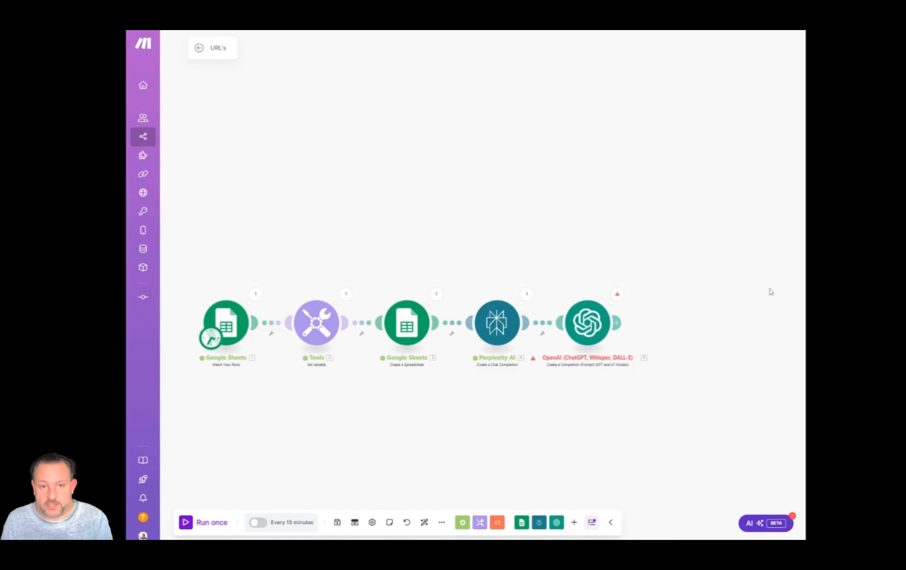
click(617, 294)
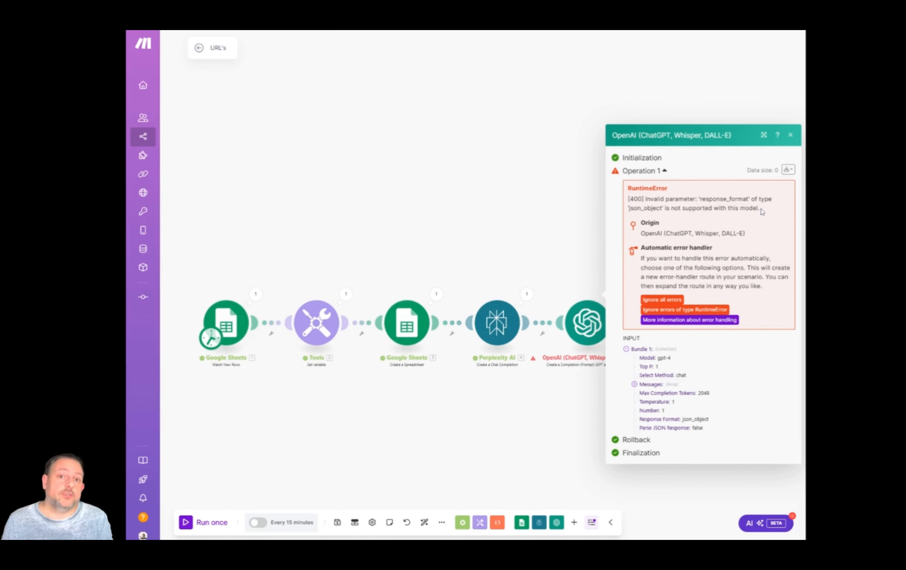
click(560, 222)
Change the OpenAI module's model to gpt-4o (system) and save the module.
click(581, 318)
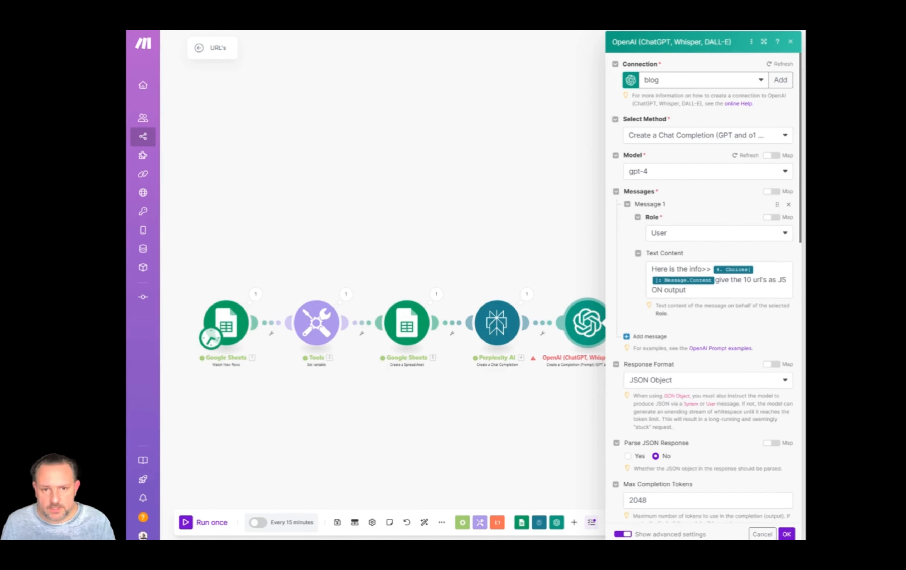
click(663, 172)
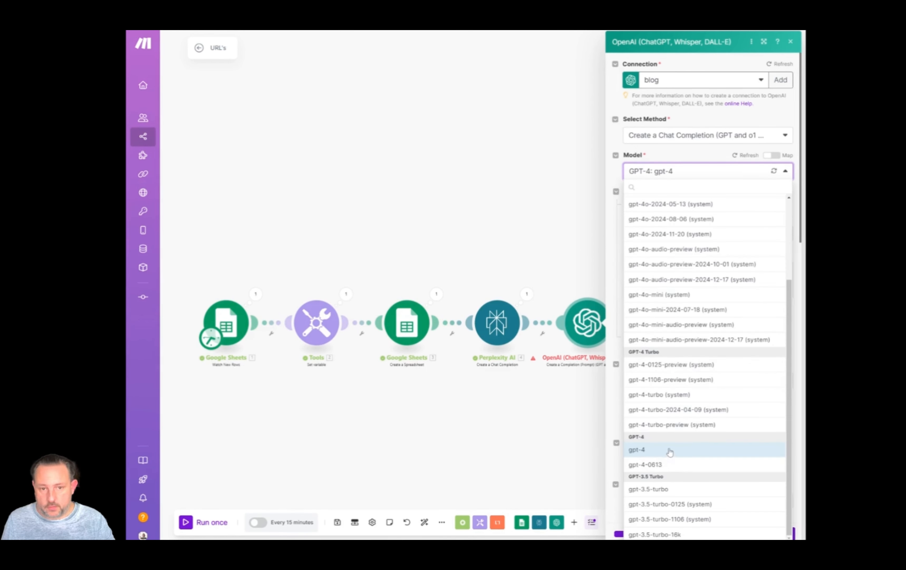
scroll(689, 390, up, 1)
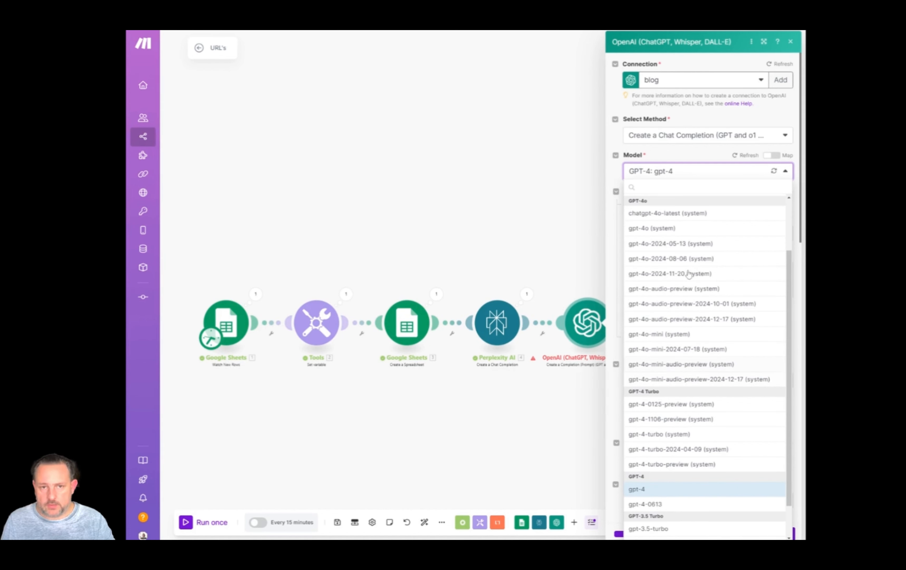
click(664, 229)
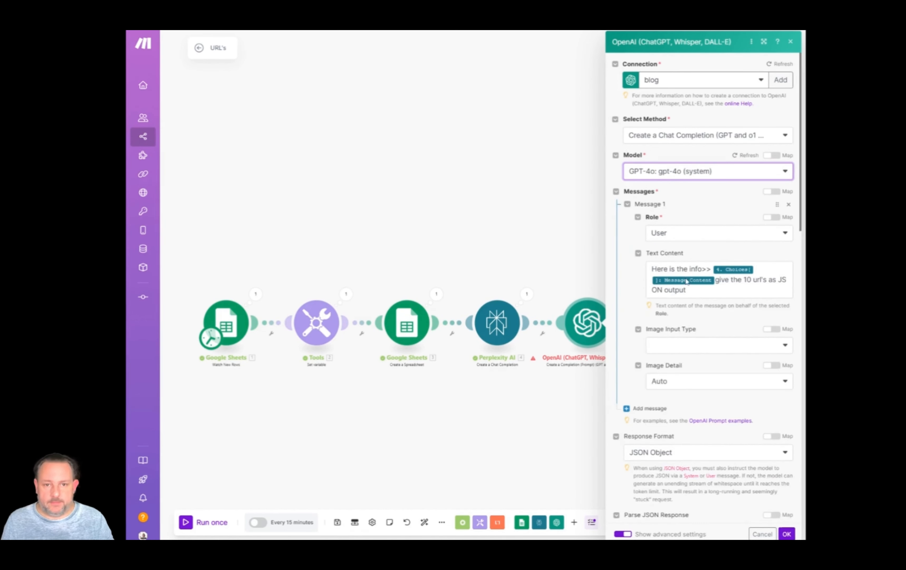
click(787, 534)
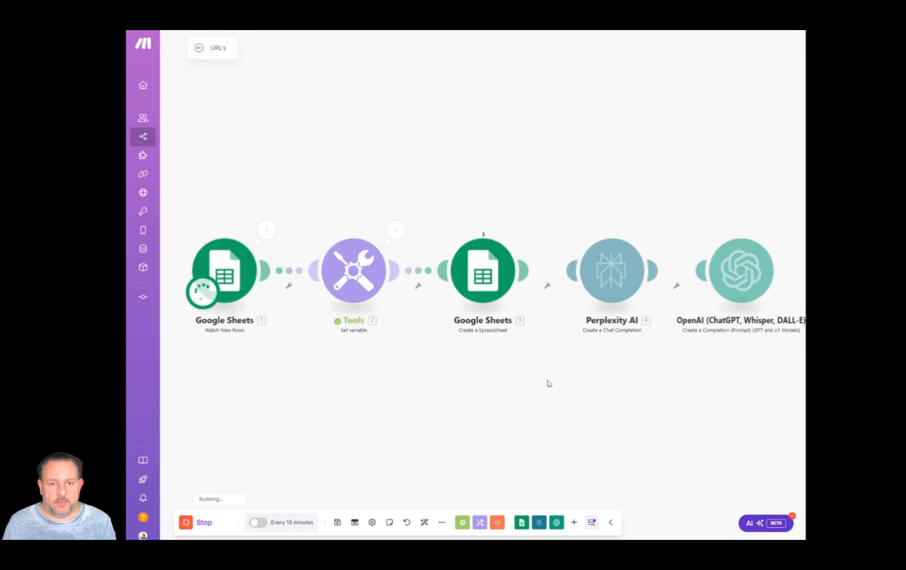
Run the scenario again and examine the message content under Choices in the OpenAI module's output.
scroll(548, 381, down, 3)
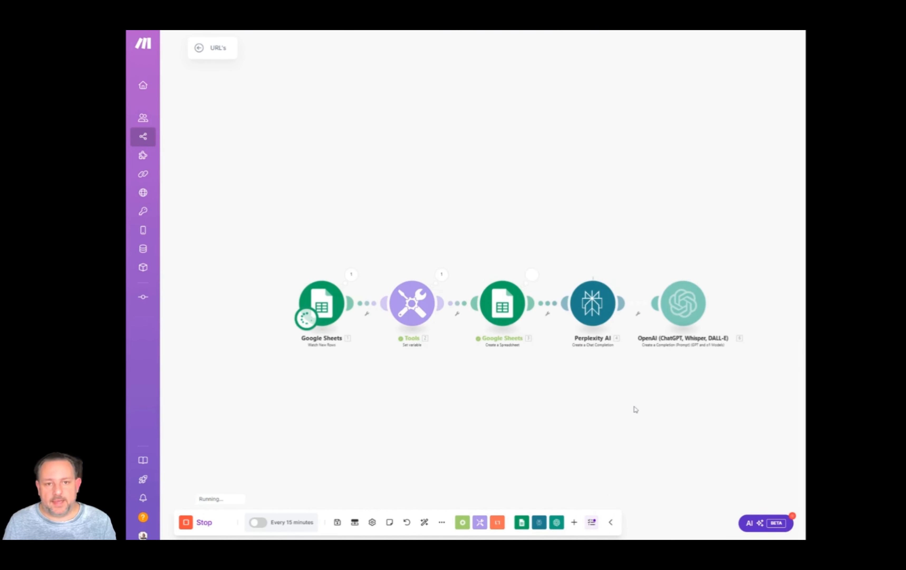
drag(611, 392, 495, 339)
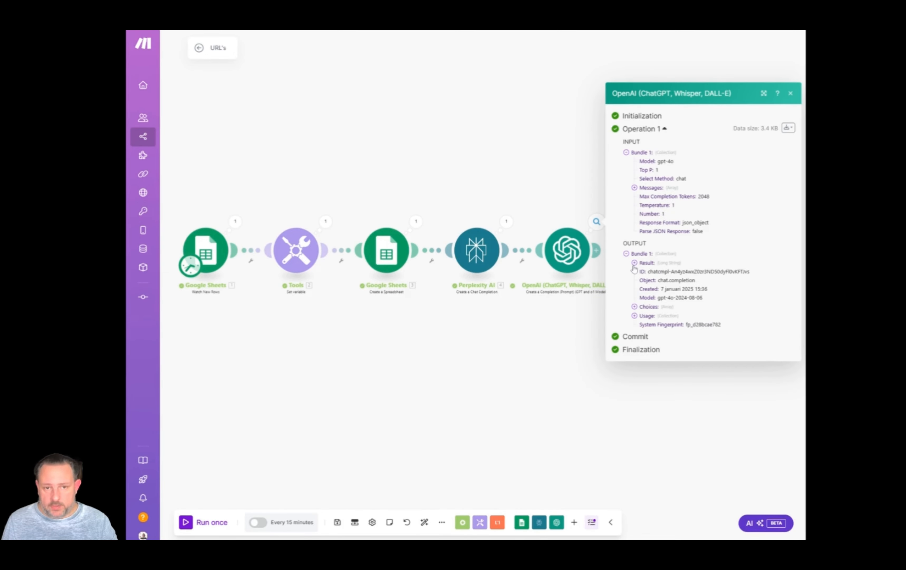
click(634, 306)
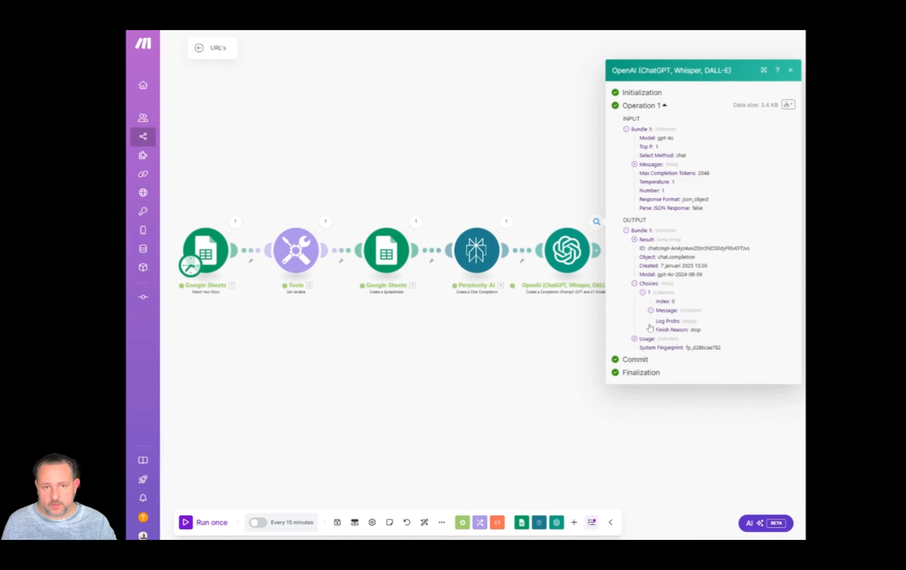
click(651, 311)
click(659, 316)
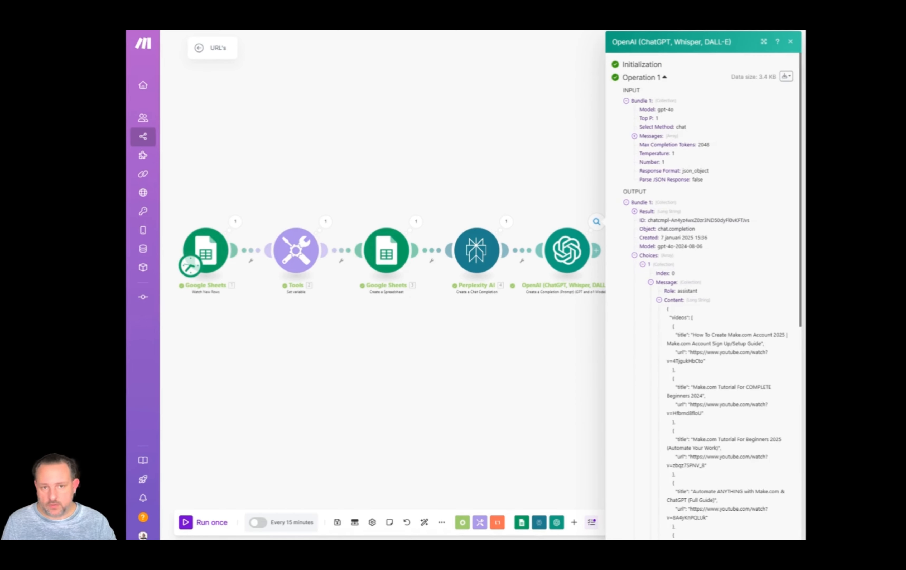
scroll(700, 264, down, 4)
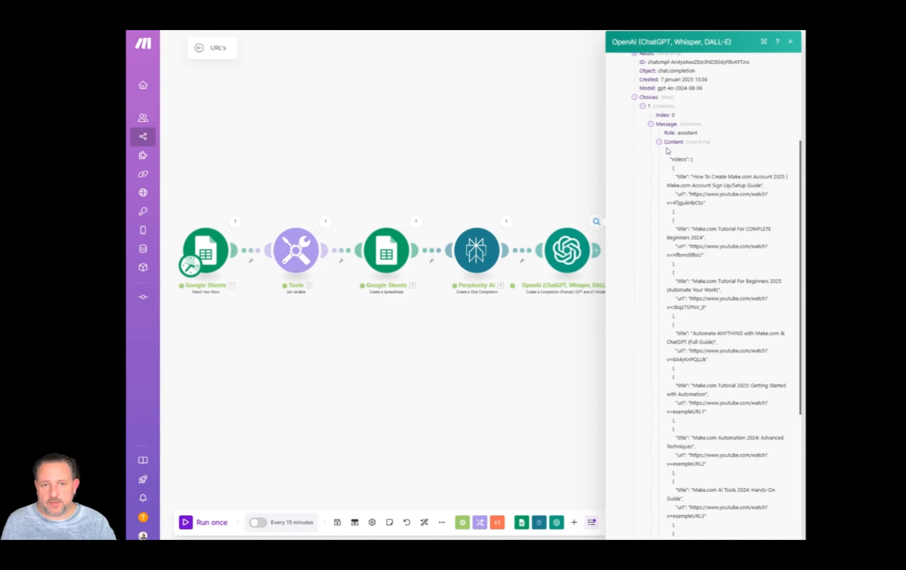
drag(666, 150, 723, 449)
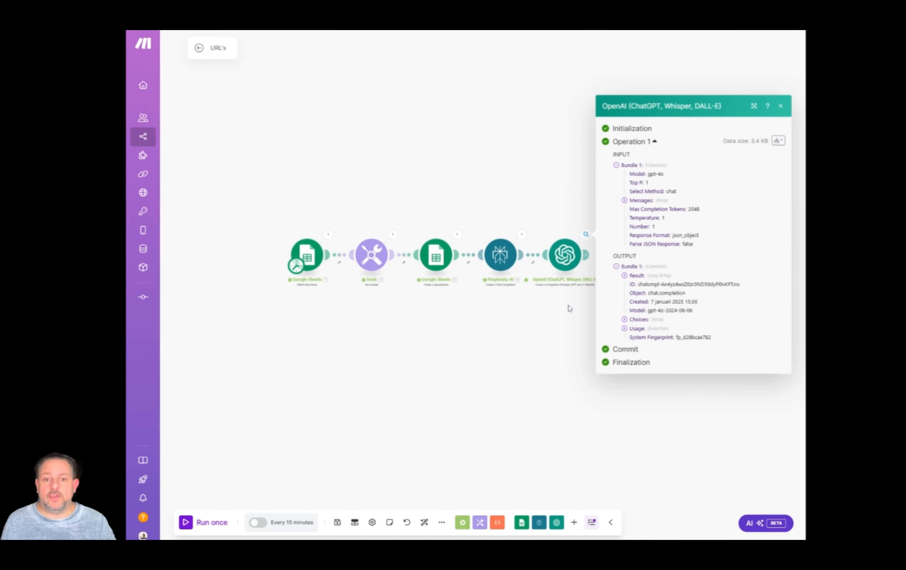
click(570, 308)
Add a JSON Parse JSON module after the OpenAI module.
click(588, 256)
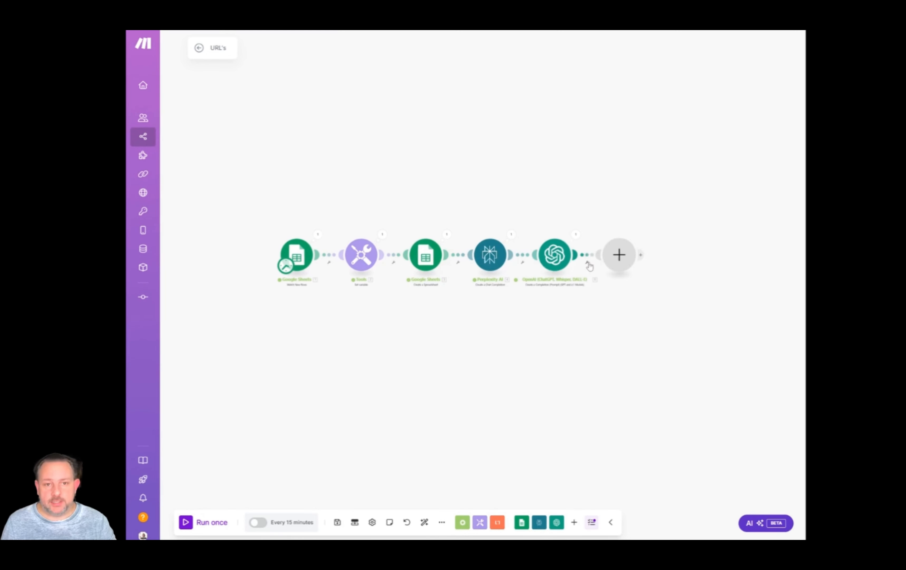
click(614, 263)
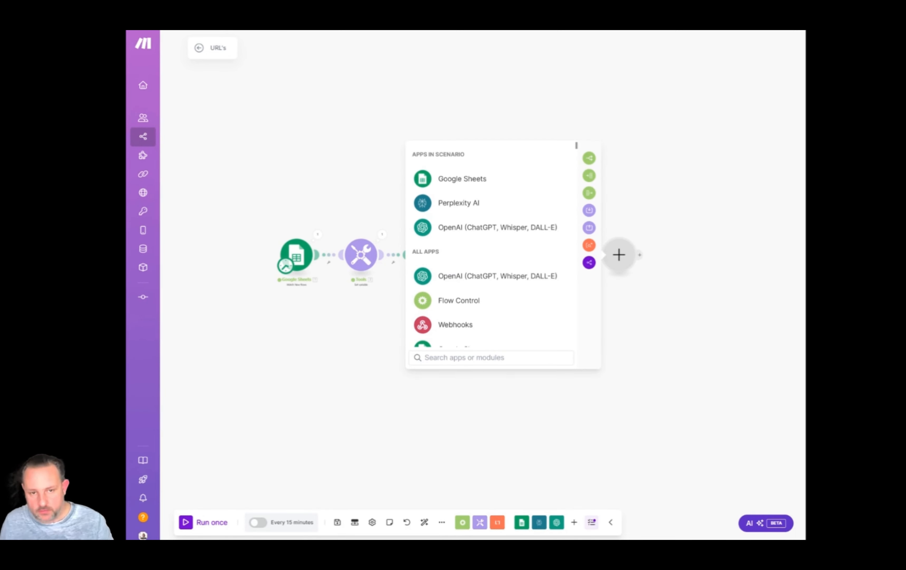
text(json)
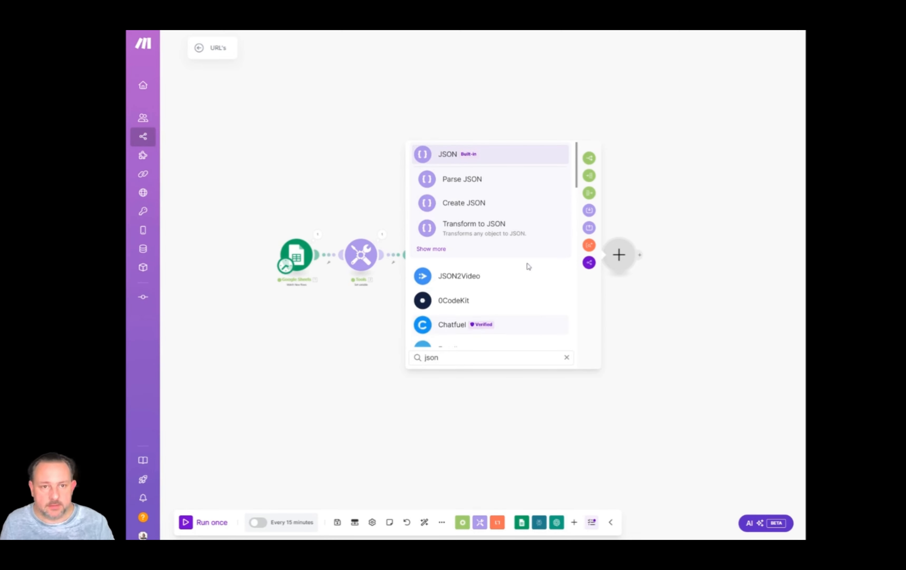
click(471, 179)
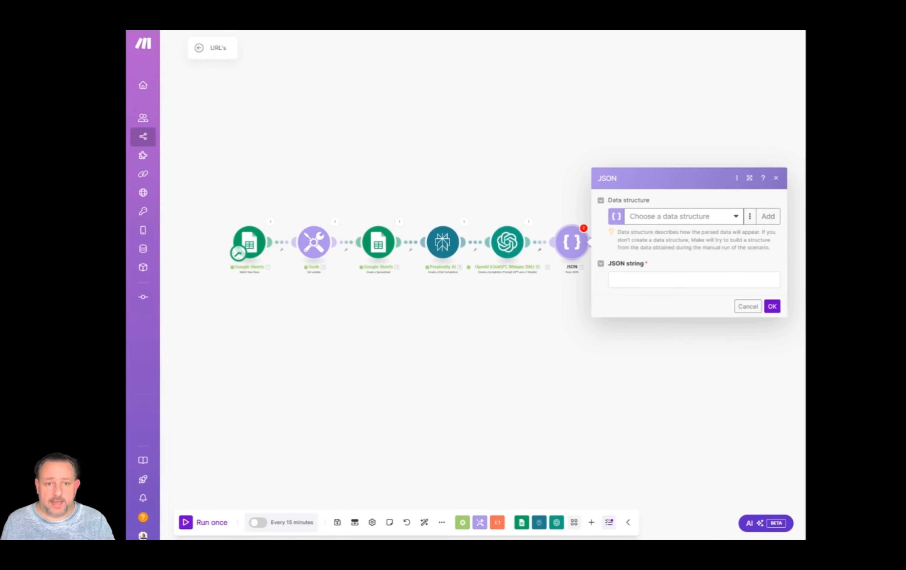
Map the JSON string of the Parse JSON module to the OpenAI module's Choices[]: Message.Content and save the module.
click(694, 279)
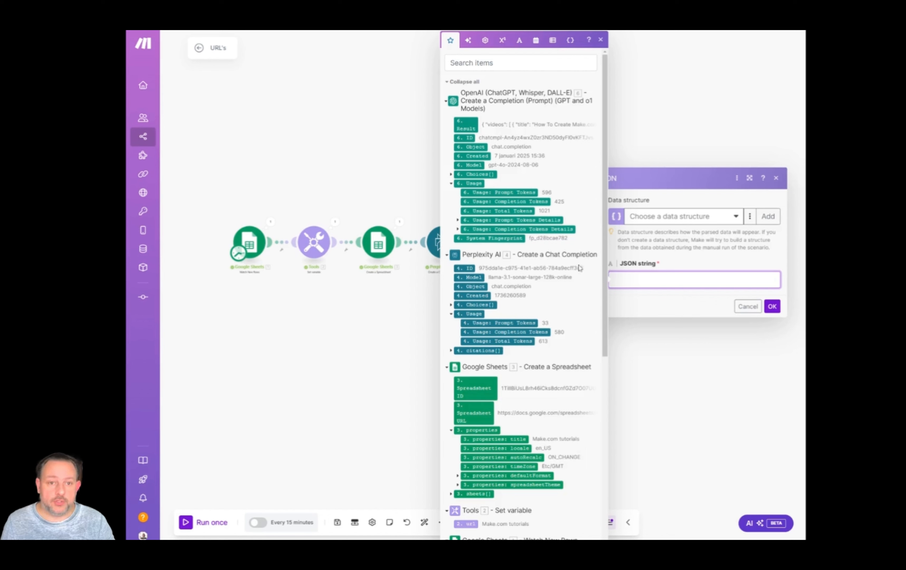
click(451, 174)
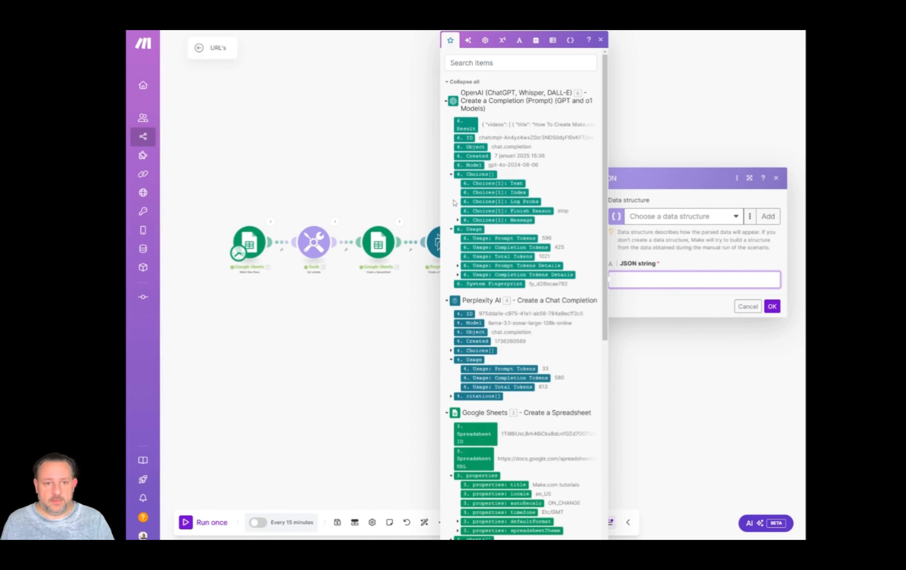
click(459, 220)
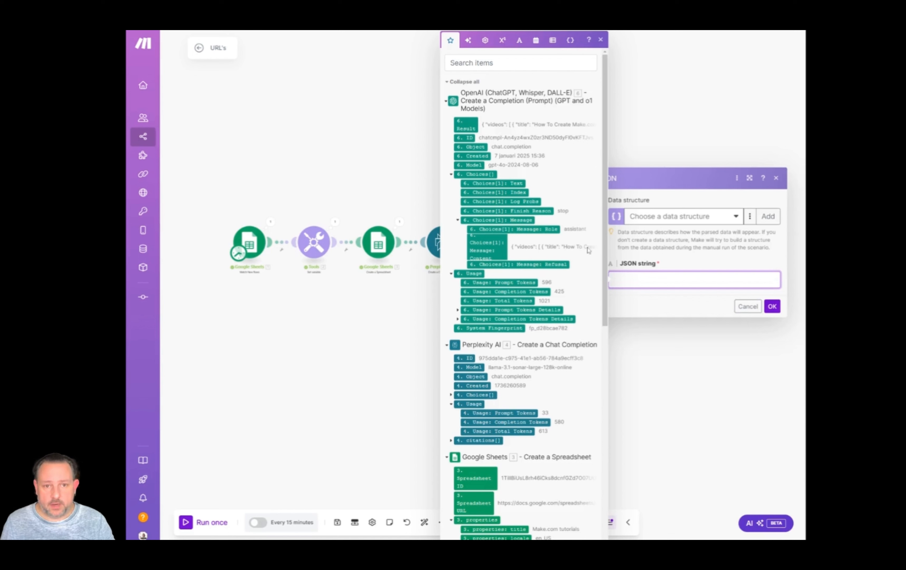
click(484, 250)
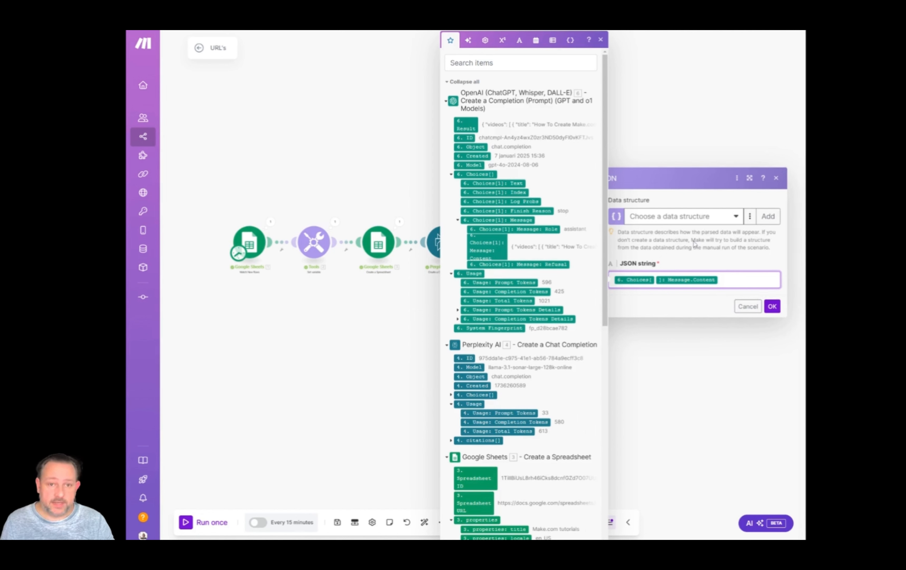
click(773, 306)
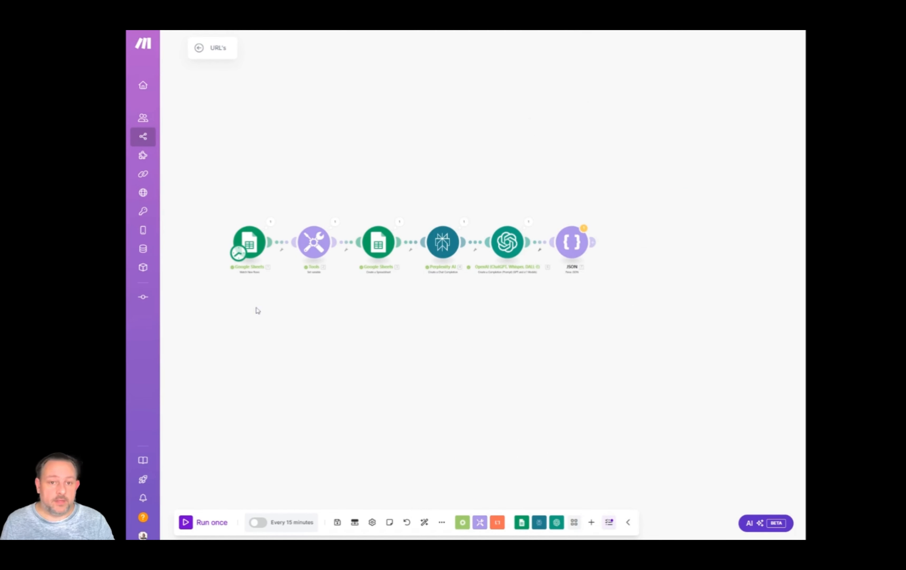
Set the Watch New Rows module to start manually from the row "[2] | Make.com tutorials".
right_click(255, 249)
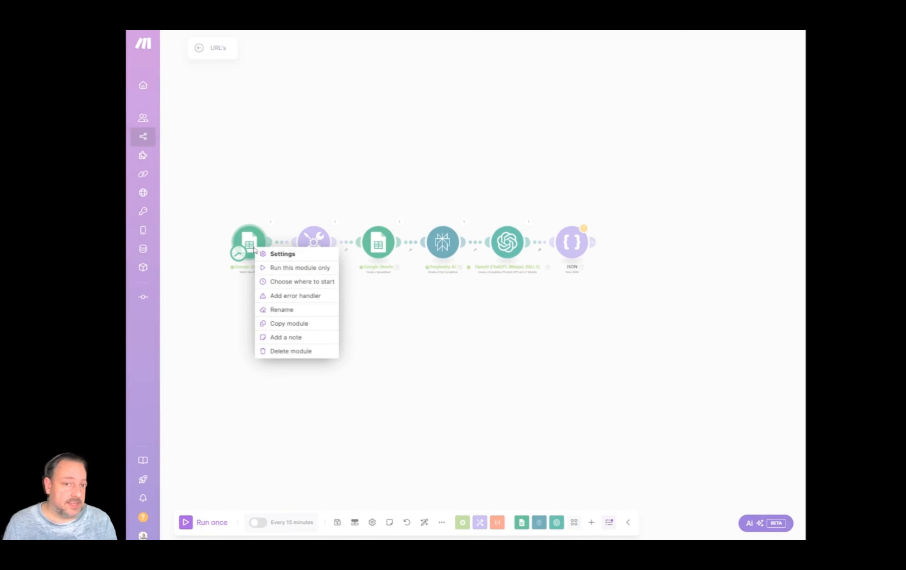
click(270, 282)
click(281, 253)
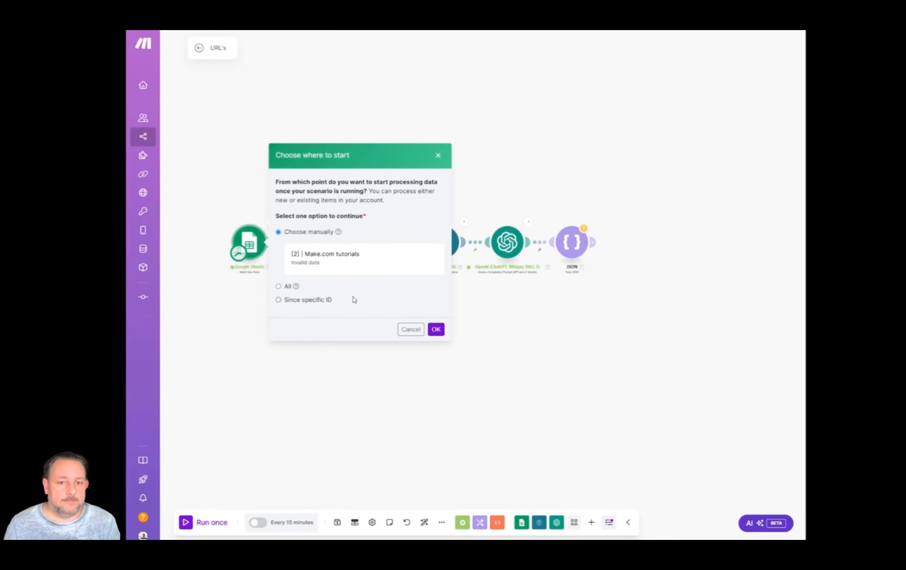
click(316, 260)
click(436, 329)
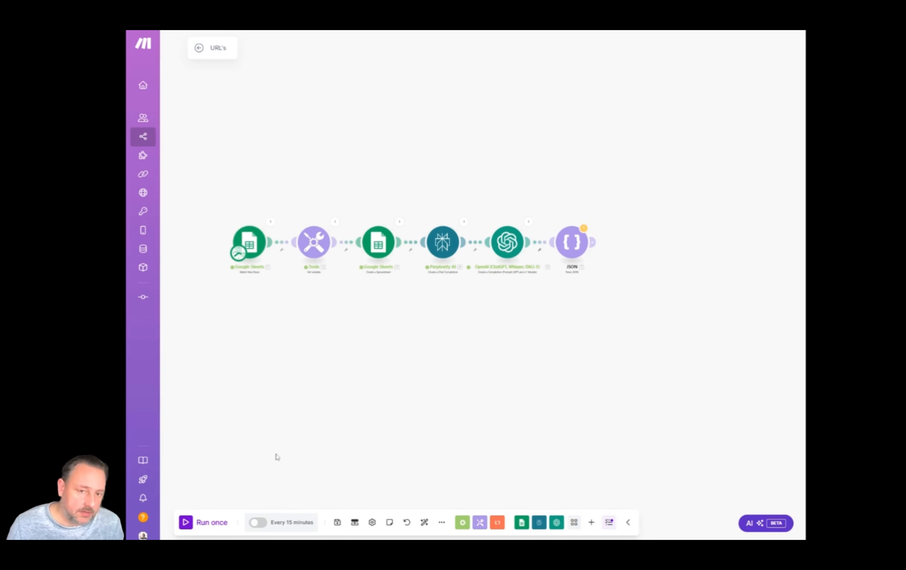
Run the scenario once despite the transformer warning and examine the videos array in the Parse JSON module's output.
click(203, 525)
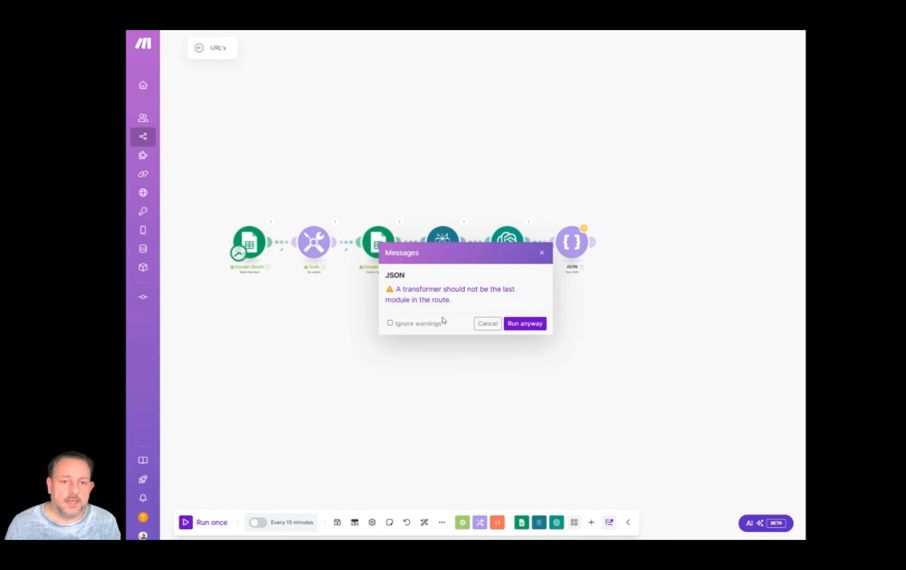
click(524, 323)
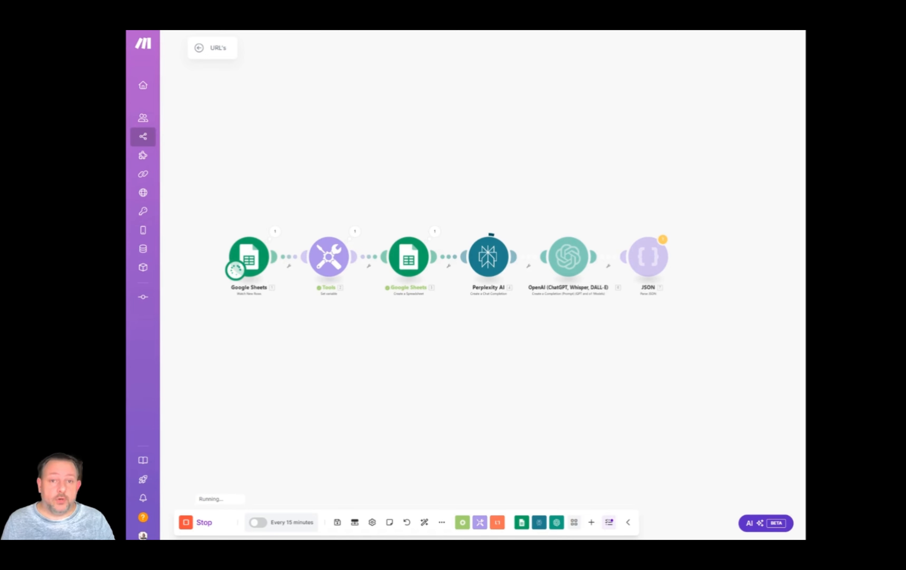
click(675, 232)
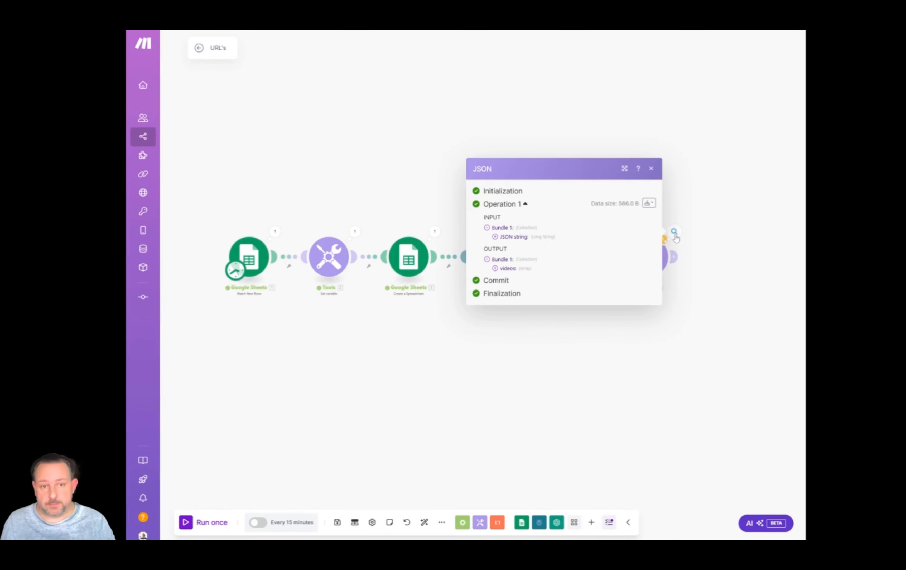
click(495, 268)
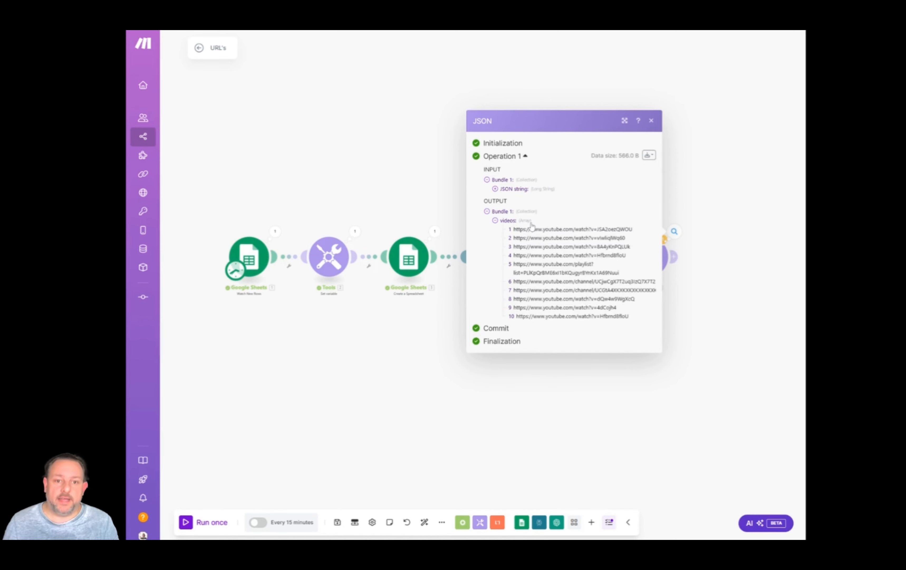
double_click(524, 221)
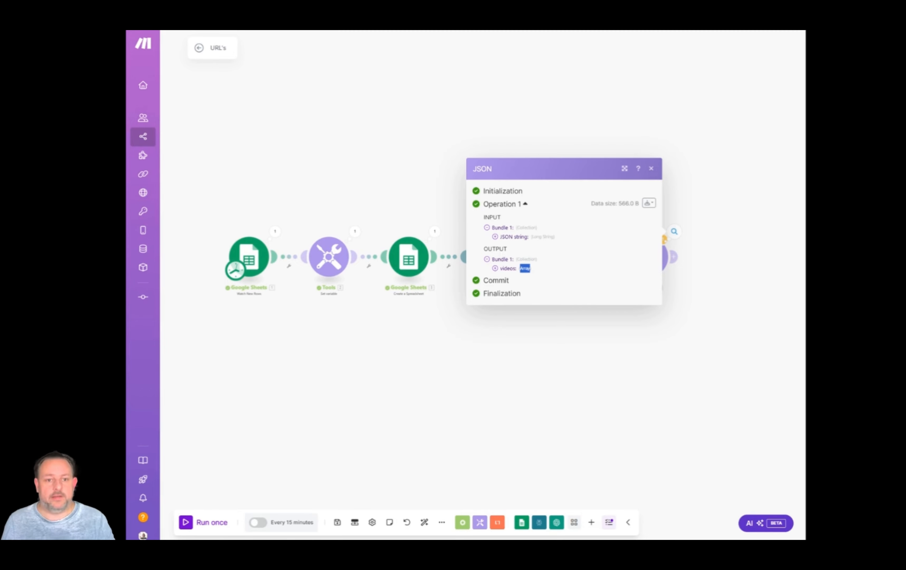
click(554, 360)
Add a Flow Control Iterator after the JSON module, map its array to videos[] from Parse JSON and save it.
scroll(710, 316, down, 3)
drag(718, 325, 372, 278)
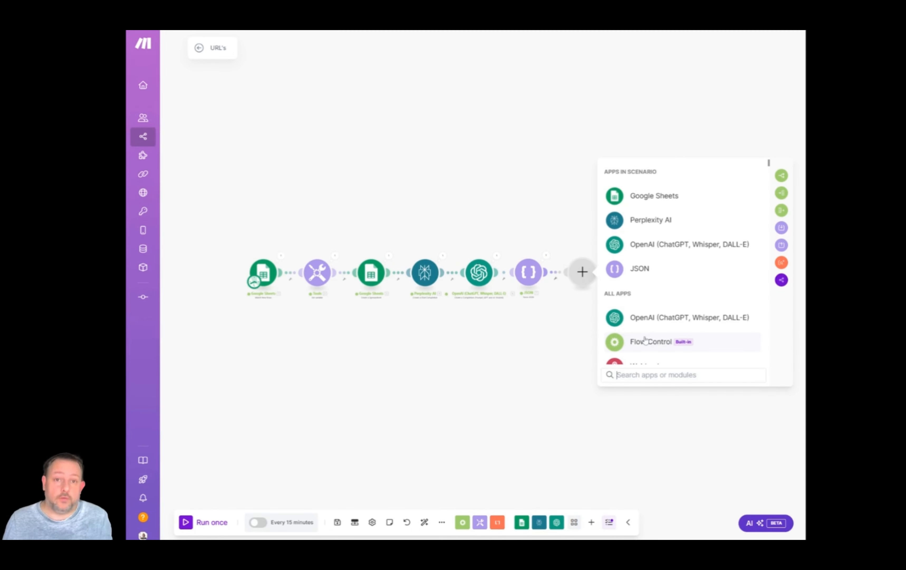
click(645, 341)
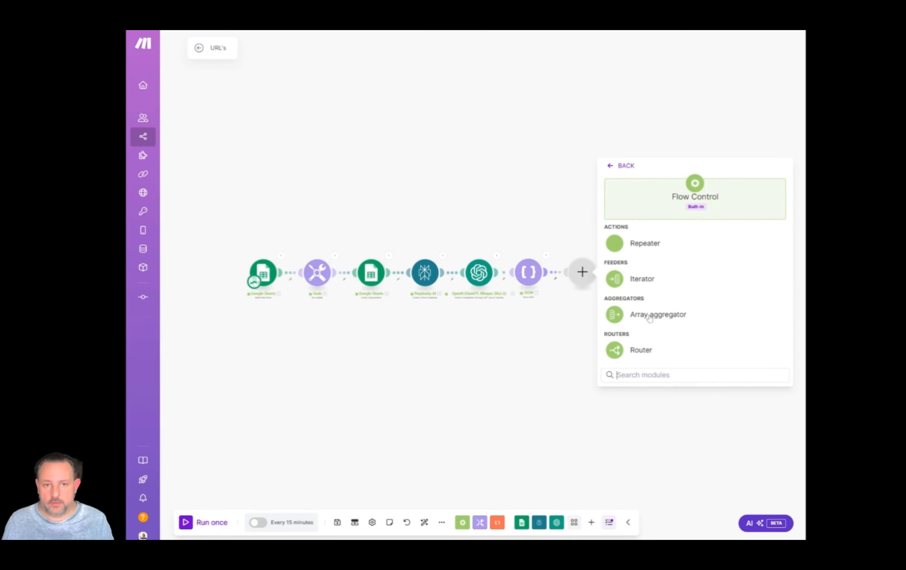
click(643, 282)
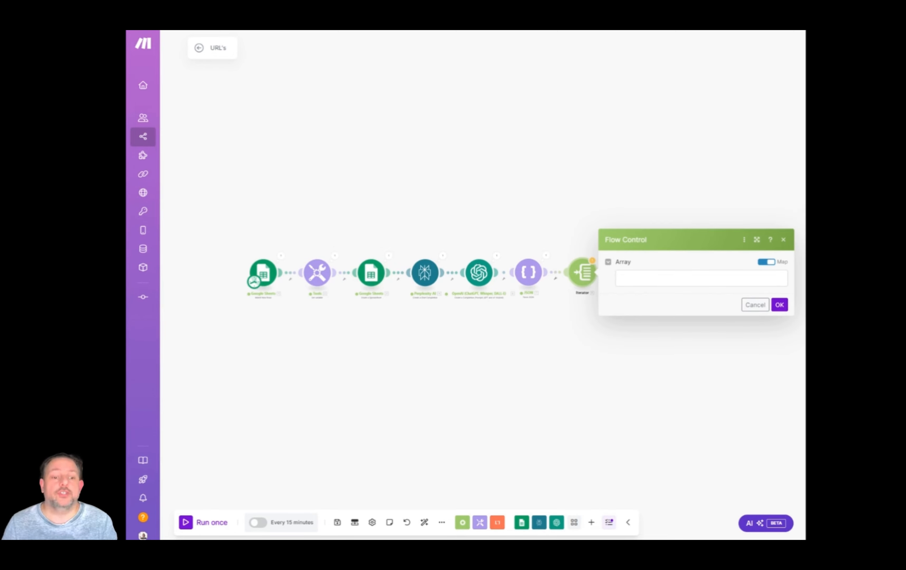
click(701, 278)
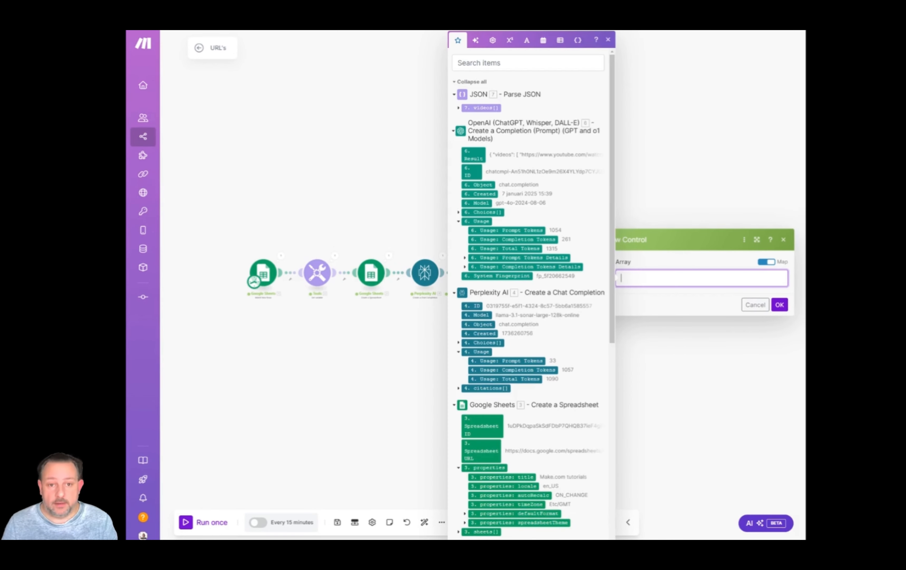
click(484, 108)
click(779, 304)
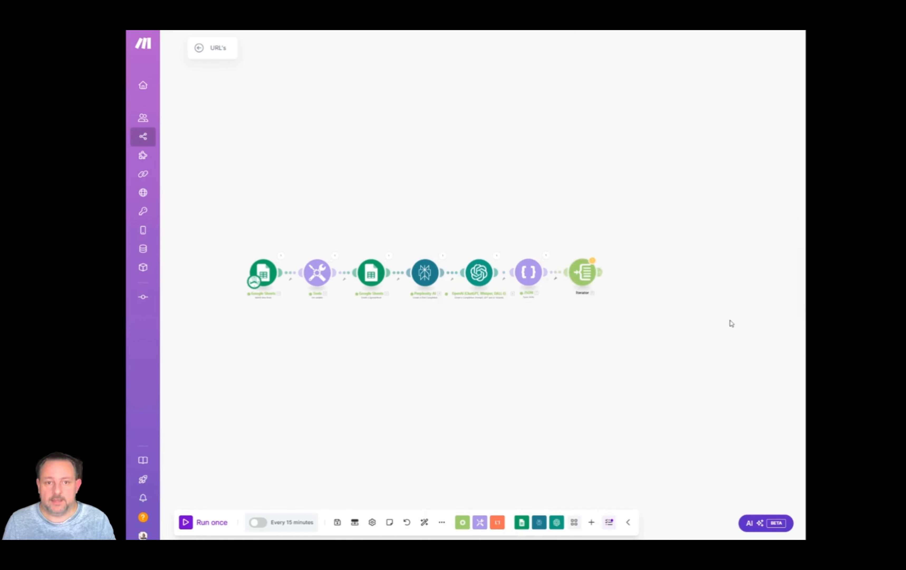
Set the starting point of the Watch New Rows module again using the Choose manually option.
right_click(264, 276)
click(286, 308)
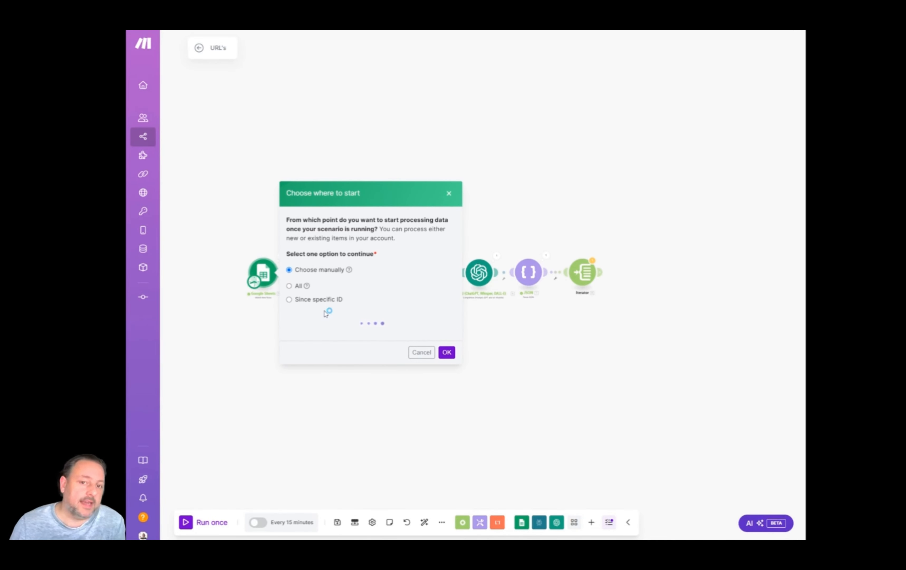
click(441, 361)
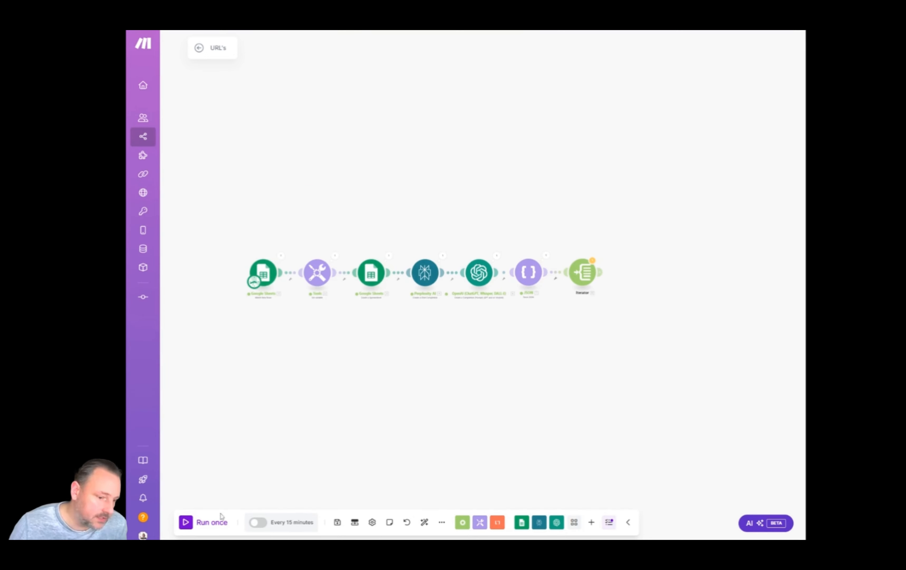
Run the scenario once despite the warning and examine the title and url in the Iterator's output bundles, including Bundle 6.
click(188, 523)
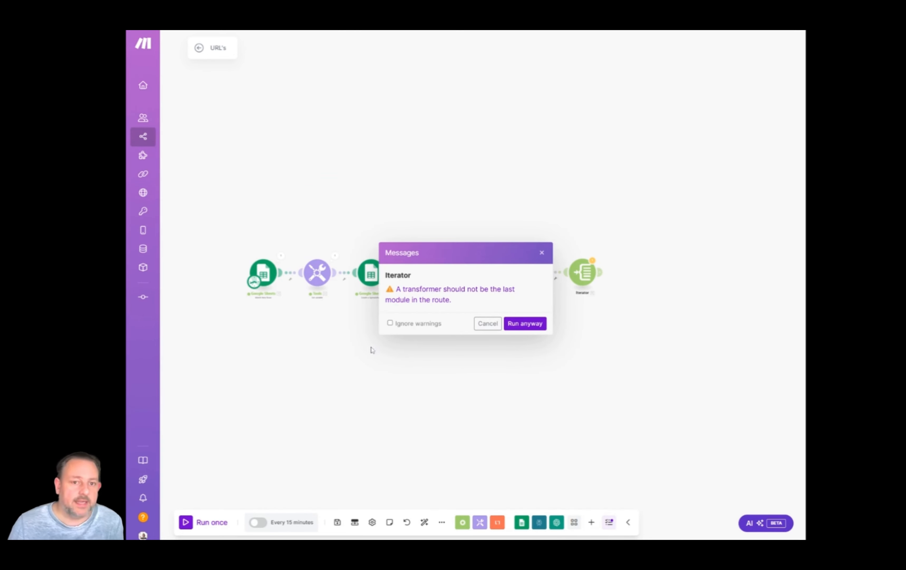
click(525, 326)
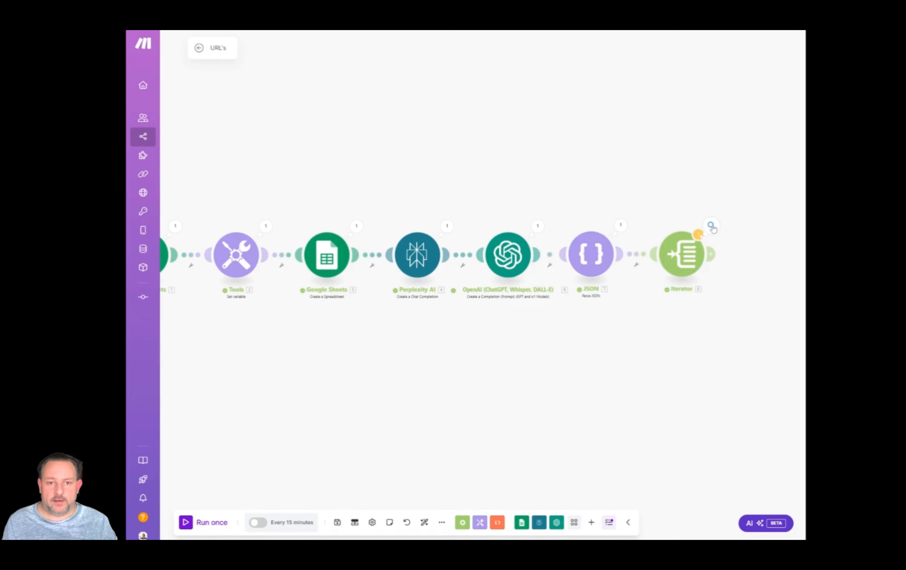
click(712, 225)
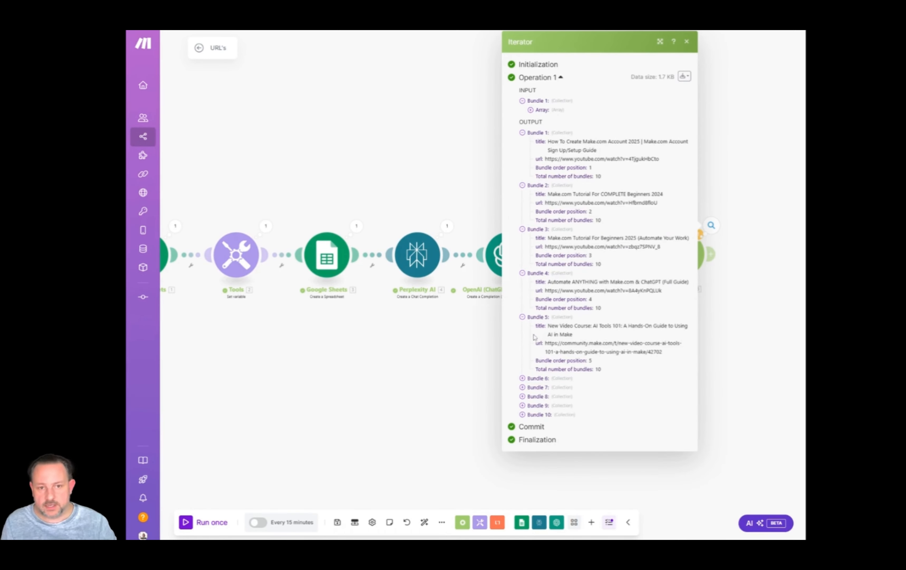
click(523, 378)
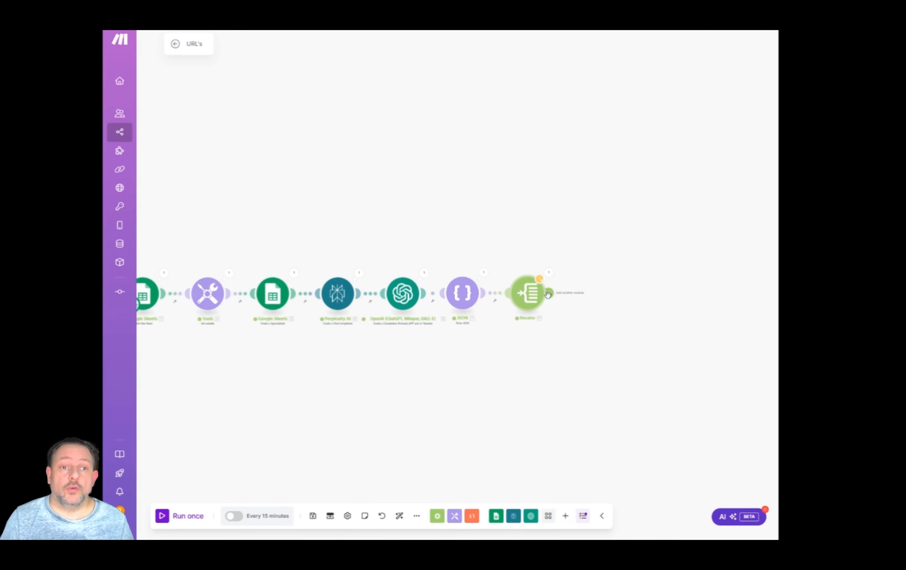
Add a Google Sheets Add a Row module after the Iterator and set its search method to Enter manually.
click(548, 294)
click(454, 223)
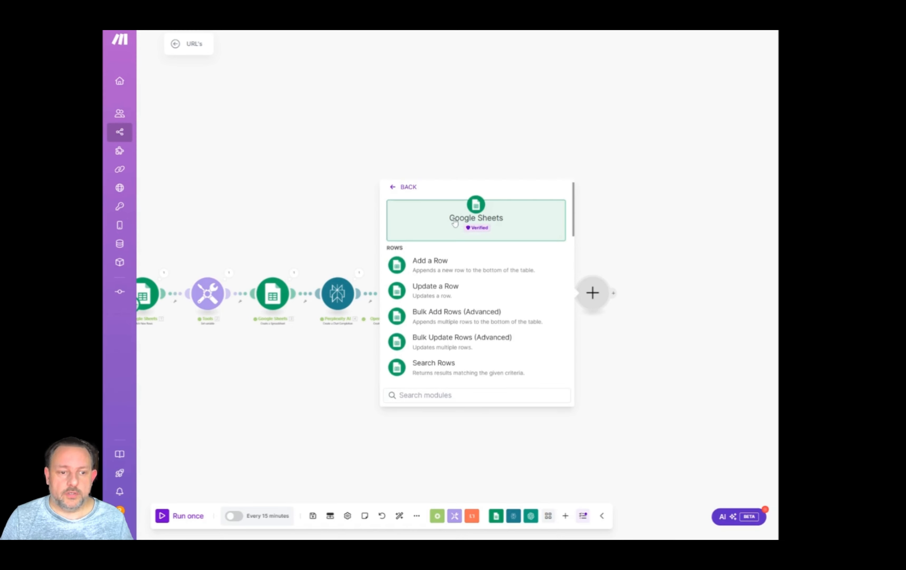
click(441, 272)
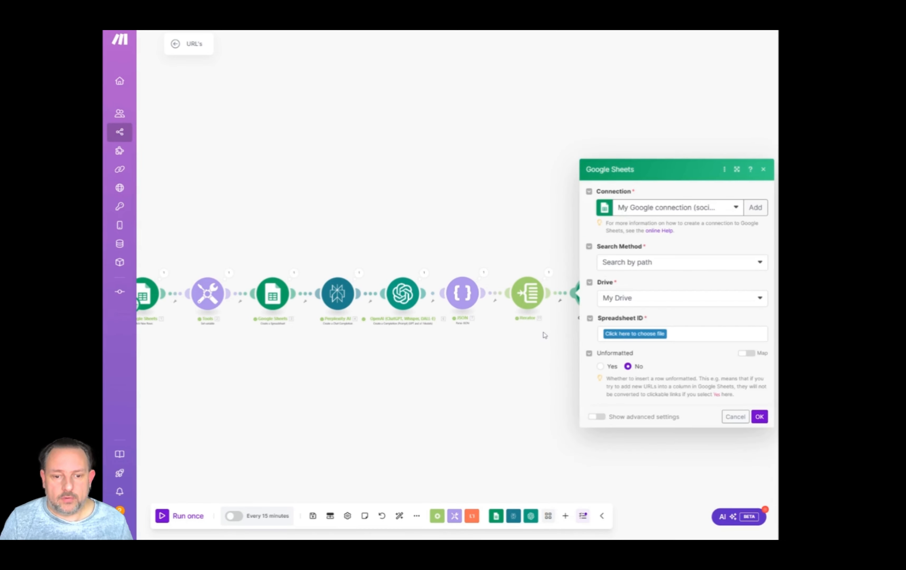
click(644, 266)
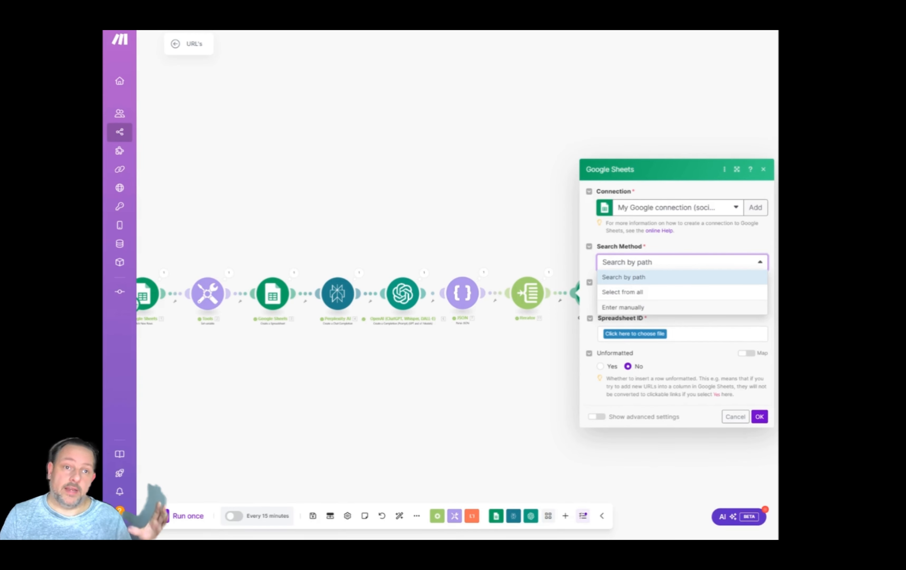
click(640, 308)
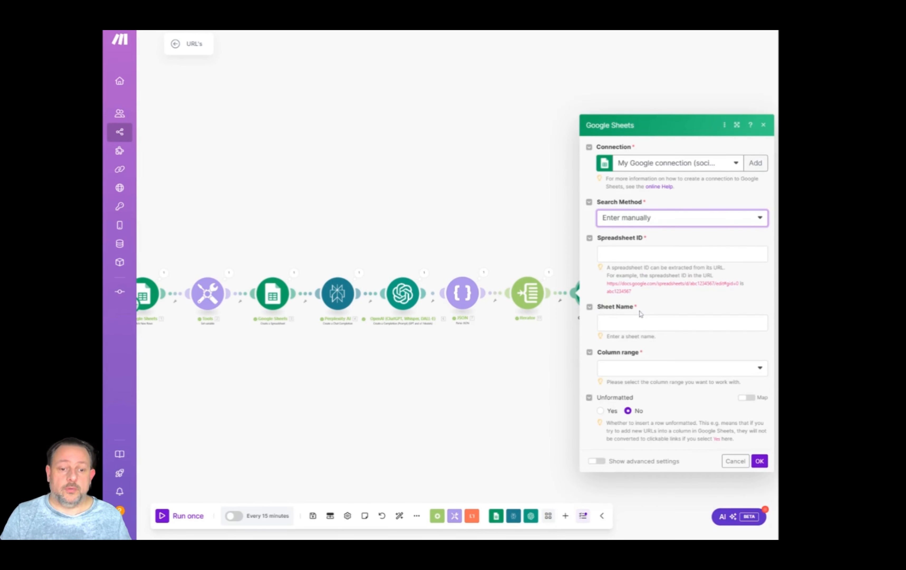
Map the Spreadsheet ID from the Create a Spreadsheet module and set the sheet name to "Sheet 1" followed by the url variable.
click(599, 254)
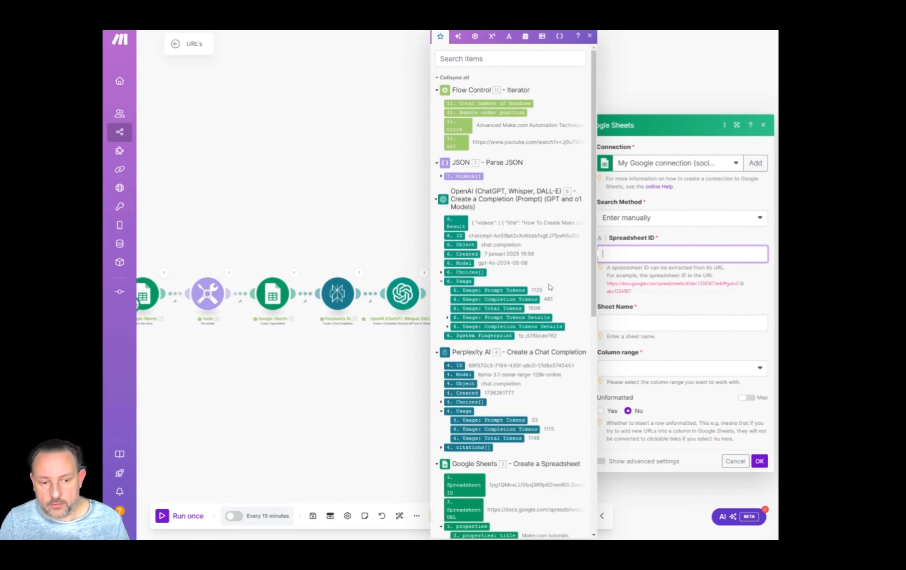
scroll(550, 286, down, 5)
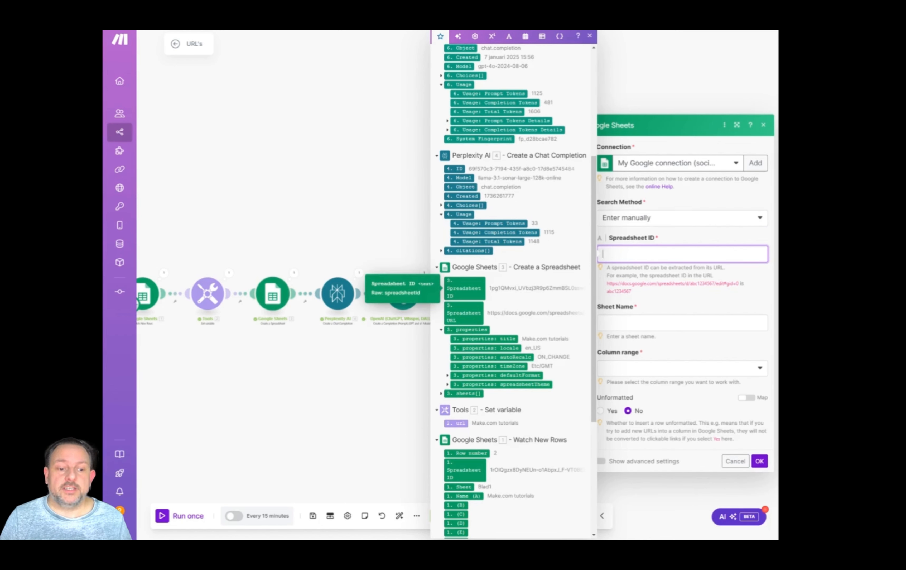
click(457, 287)
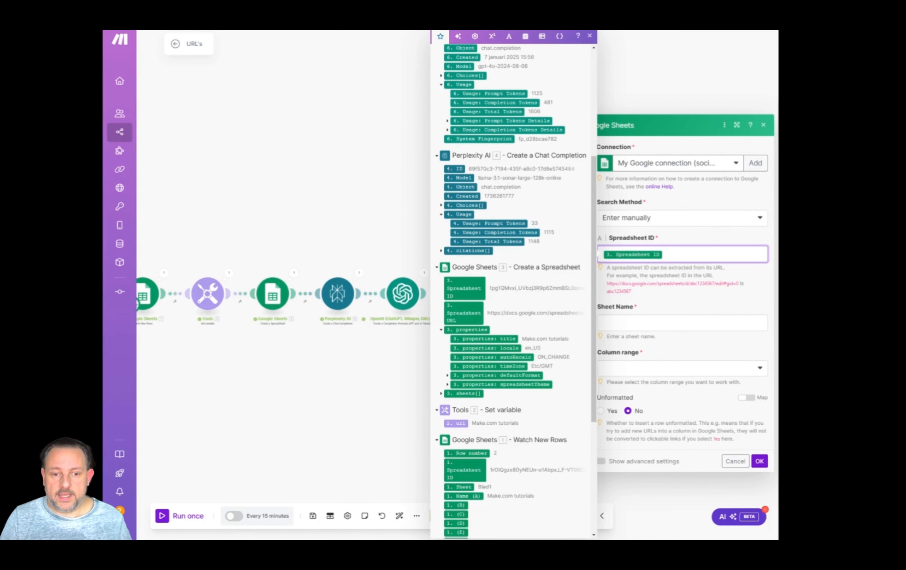
click(653, 323)
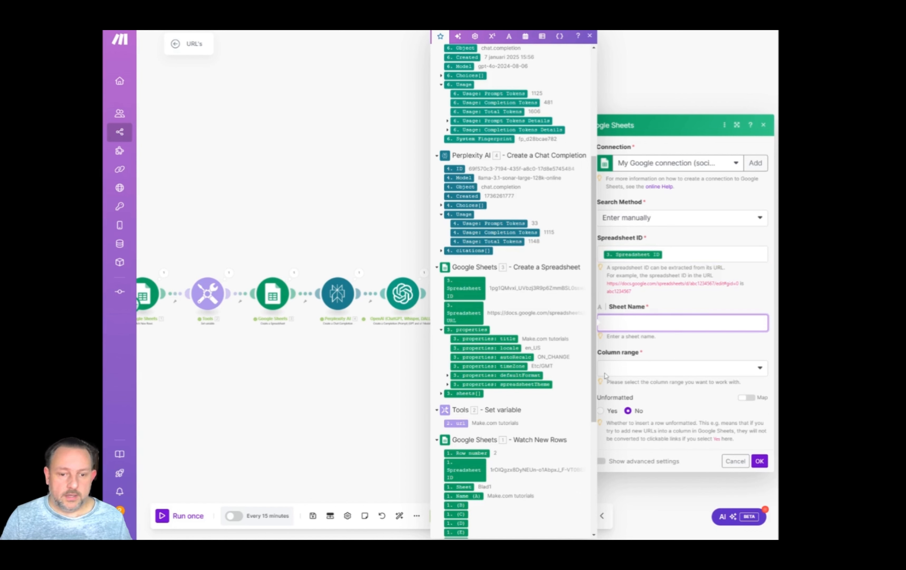
text(Sheet 1 2. url)
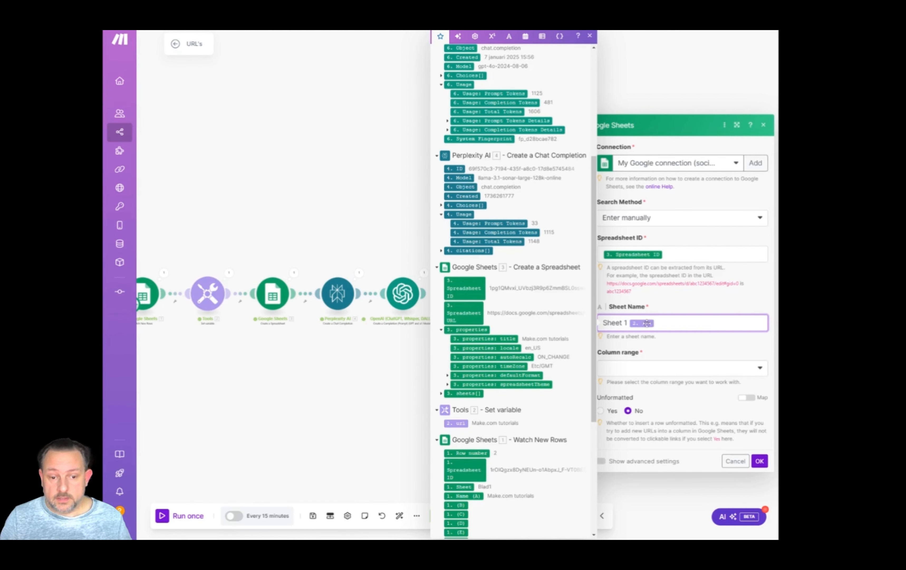
Set the Add a Row module's column range to A-Z and map the Iterator's title to column A and url to column B.
click(654, 372)
click(637, 388)
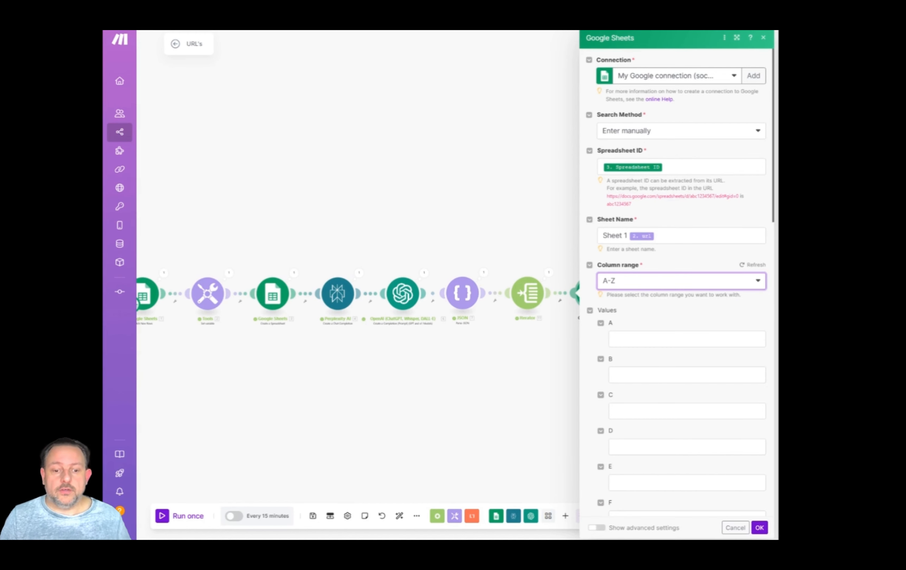
click(656, 339)
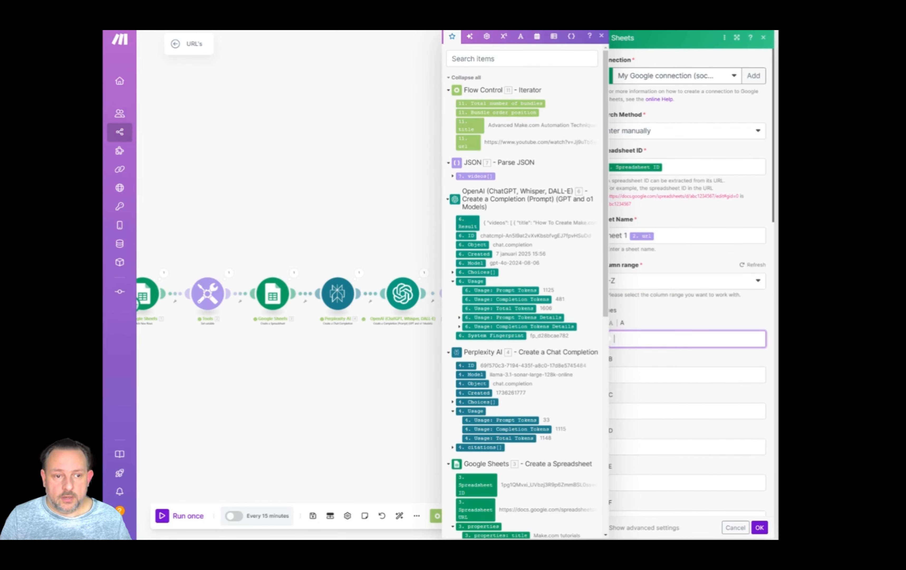
click(469, 127)
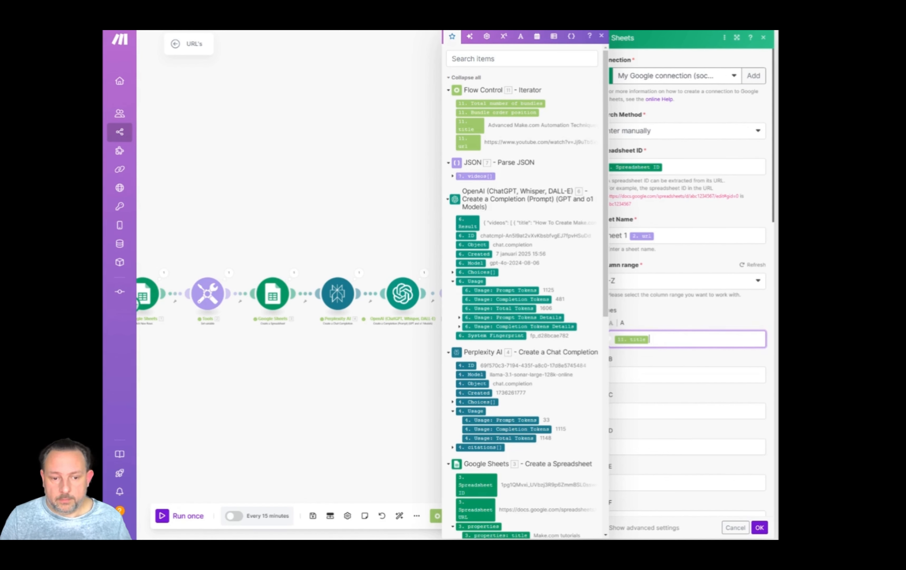
key(Tab)
click(472, 143)
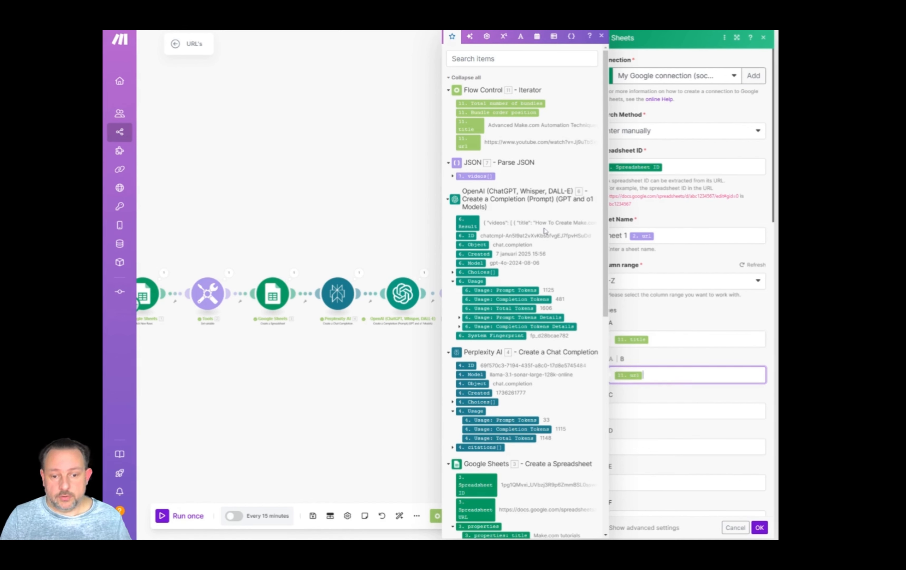
click(759, 527)
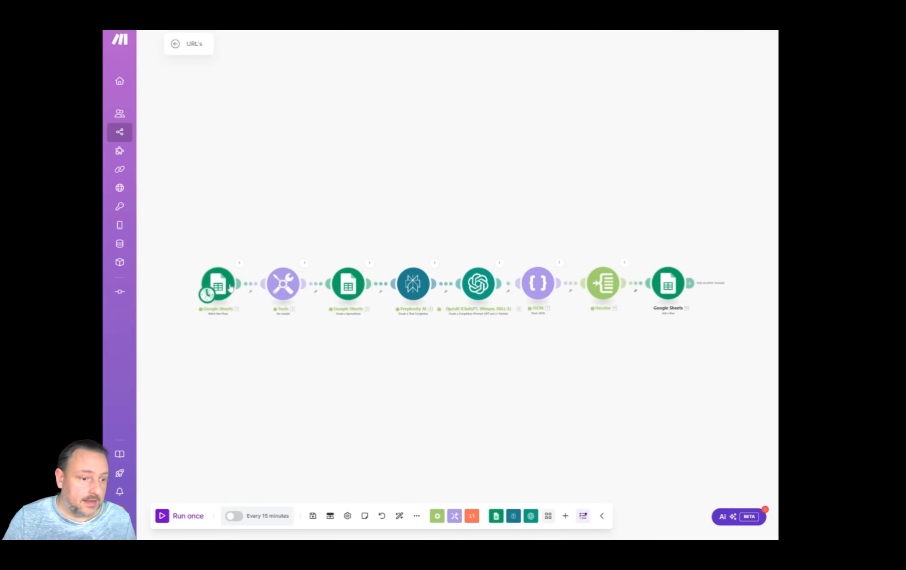
Set the Watch New Rows module's starting point to All and run the scenario once.
right_click(231, 287)
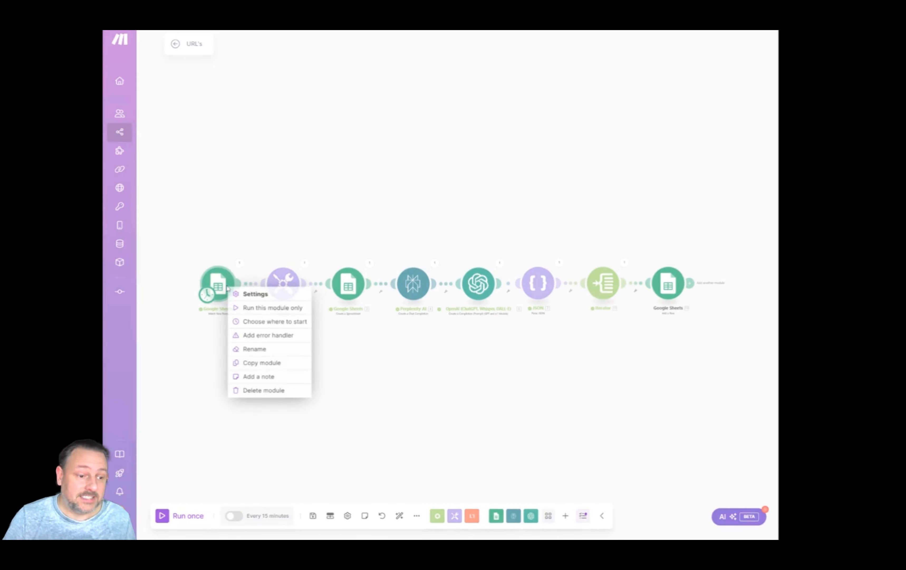
click(255, 322)
click(247, 307)
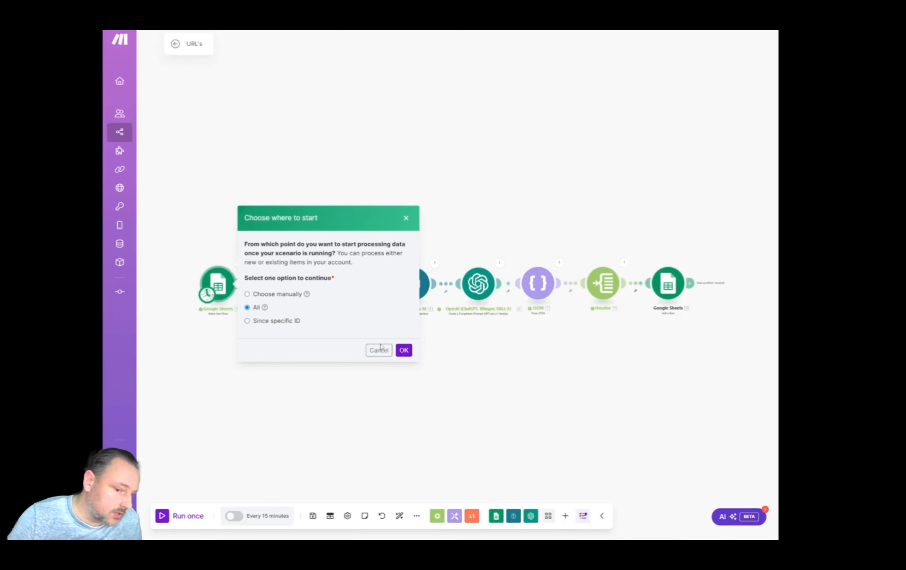
click(404, 350)
click(200, 516)
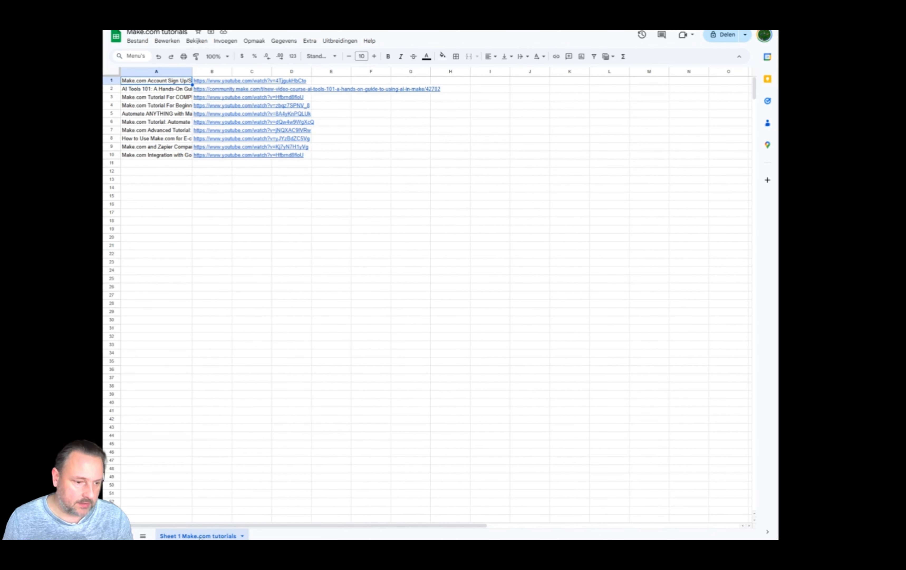
In the Make.com tutorials spreadsheet in Google Sheets, fit column A to its titles and preview the first video's link.
double_click(192, 71)
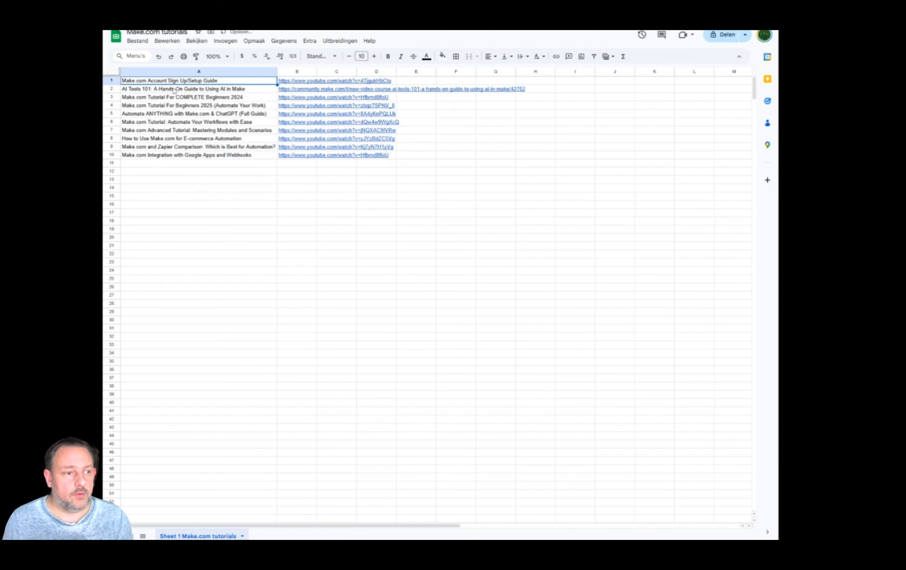
mouse_move(301, 80)
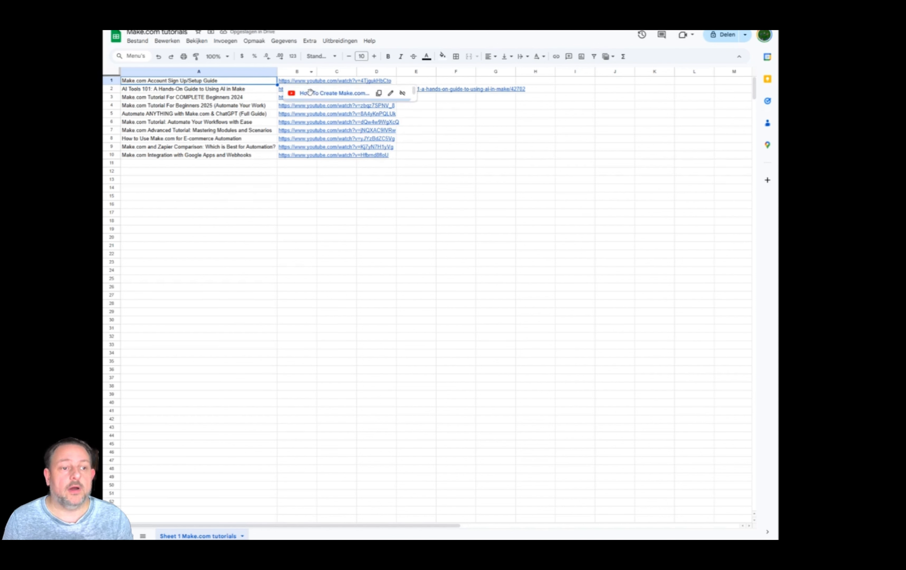
click(246, 200)
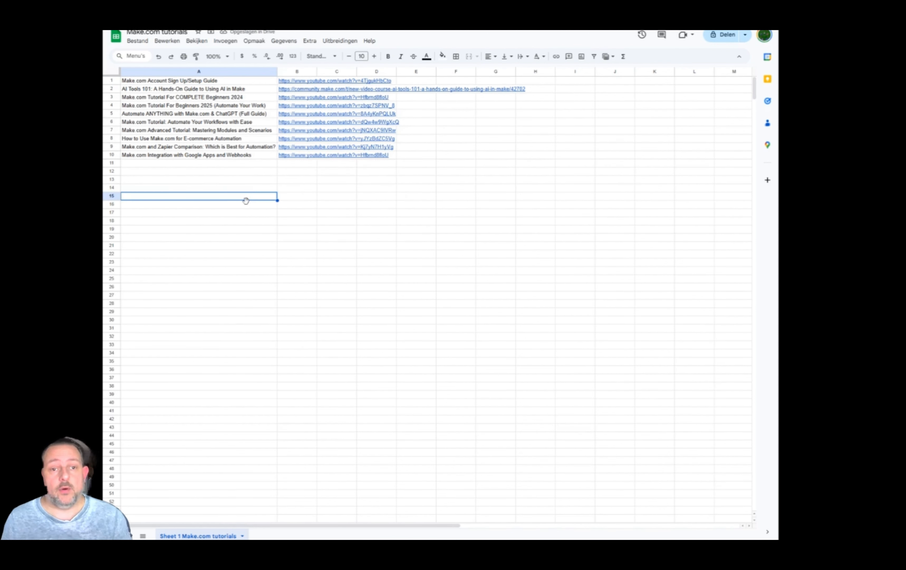